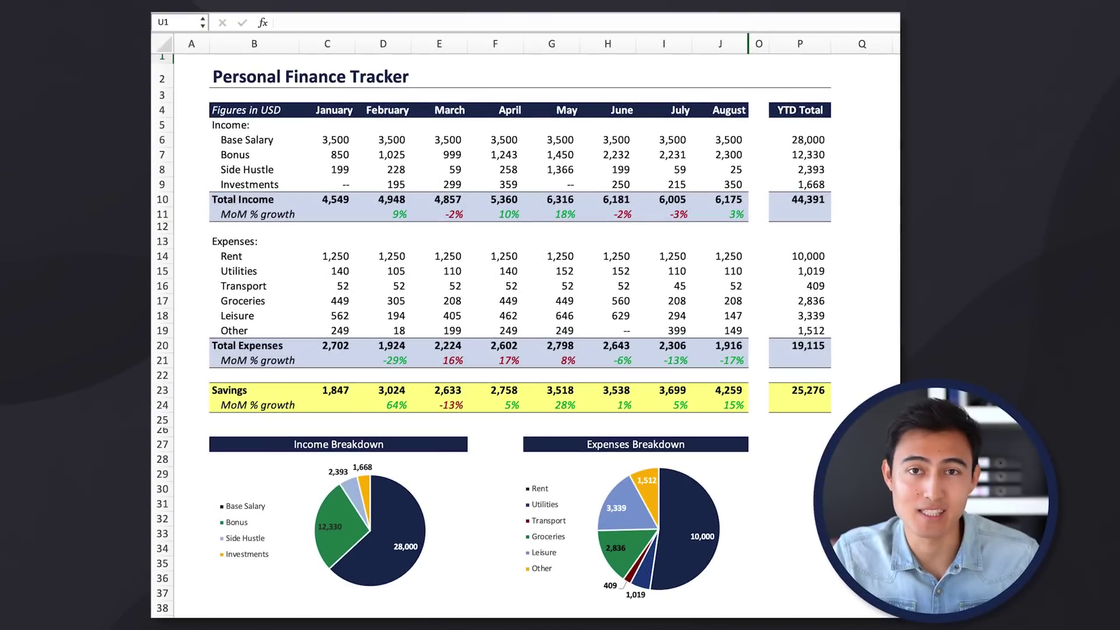
- Examine the completed Personal Finance Tracker's monthly columns, savings rows and breakdown charts
{"action": "left_click", "coordinate": [192, 58]}
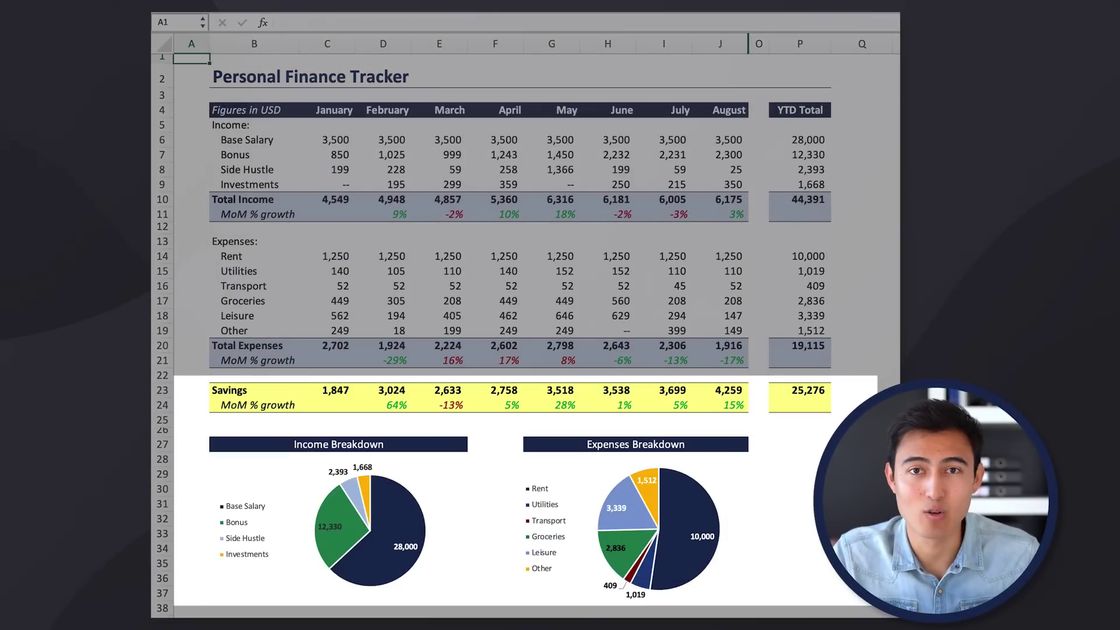
{"action": "key", "text": "Right"}
{"action": "key", "text": "Right"}
{"action": "key", "text": "Right"}
{"action": "key", "text": "Right"}
{"action": "key", "text": "Right"}
{"action": "key", "text": "Right"}
{"action": "key", "text": "Right"}
{"action": "key", "text": "Right"}
{"action": "key", "text": "Right"}
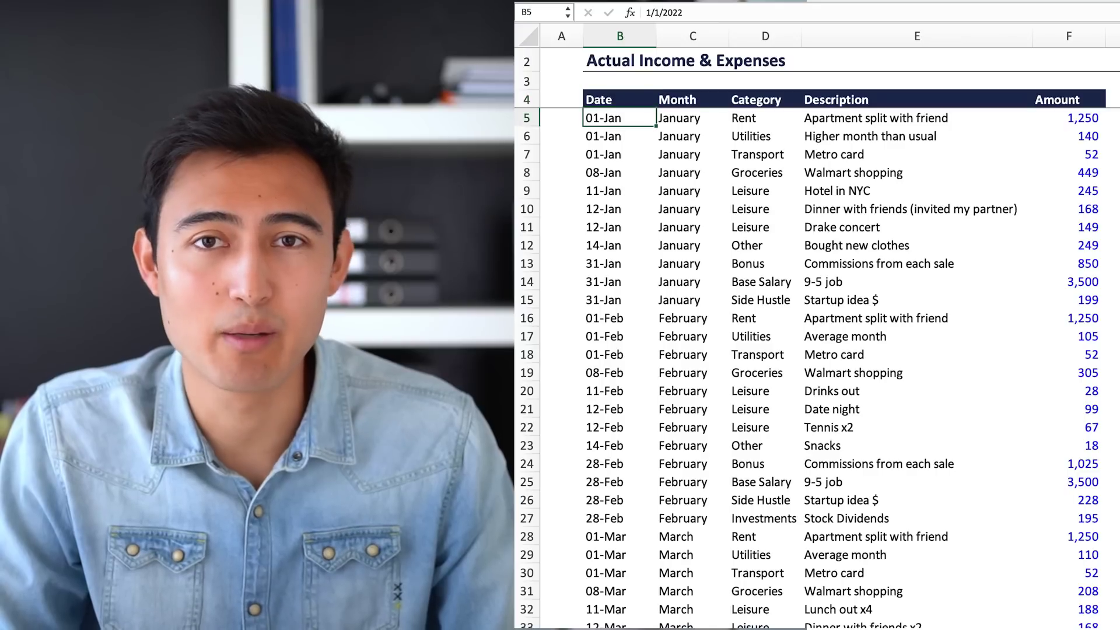
- Examine the dated transactions in the Actual Income & Expenses list, going down the Date column from the first entry
{"action": "key", "text": "Down"}
{"action": "key", "text": "Down"}
{"action": "key", "text": "Down"}
{"action": "key", "text": "Down"}
{"action": "key", "text": "Down"}
{"action": "key", "text": "Down"}
{"action": "key", "text": "Down"}
{"action": "key", "text": "Down"}
{"action": "key", "text": "Down"}
{"action": "key", "text": "Down"}
{"action": "key", "text": "Down"}
{"action": "key", "text": "Down"}
{"action": "key", "text": "Down"}
{"action": "key", "text": "Down"}
{"action": "key", "text": "Down"}
{"action": "key", "text": "Down"}
{"action": "key", "text": "Down"}
{"action": "key", "text": "Down"}
{"action": "key", "text": "Down"}
{"action": "key", "text": "Down"}
{"action": "key", "text": "Down"}
{"action": "key", "text": "Down"}
{"action": "key", "text": "Down"}
{"action": "key", "text": "Down"}
{"action": "key", "text": "Down"}
{"action": "key", "text": "Down"}
{"action": "key", "text": "Down"}
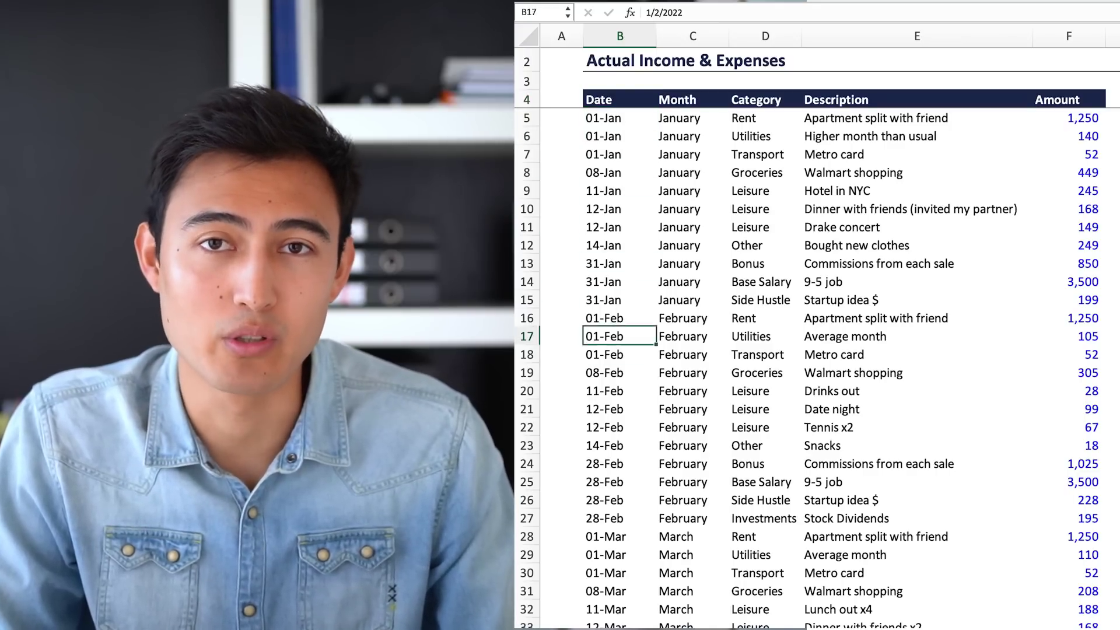
{"action": "key", "text": "Down"}
{"action": "key", "text": "Down"}
{"action": "key", "text": "Down"}
{"action": "key", "text": "Down"}
{"action": "key", "text": "Down"}
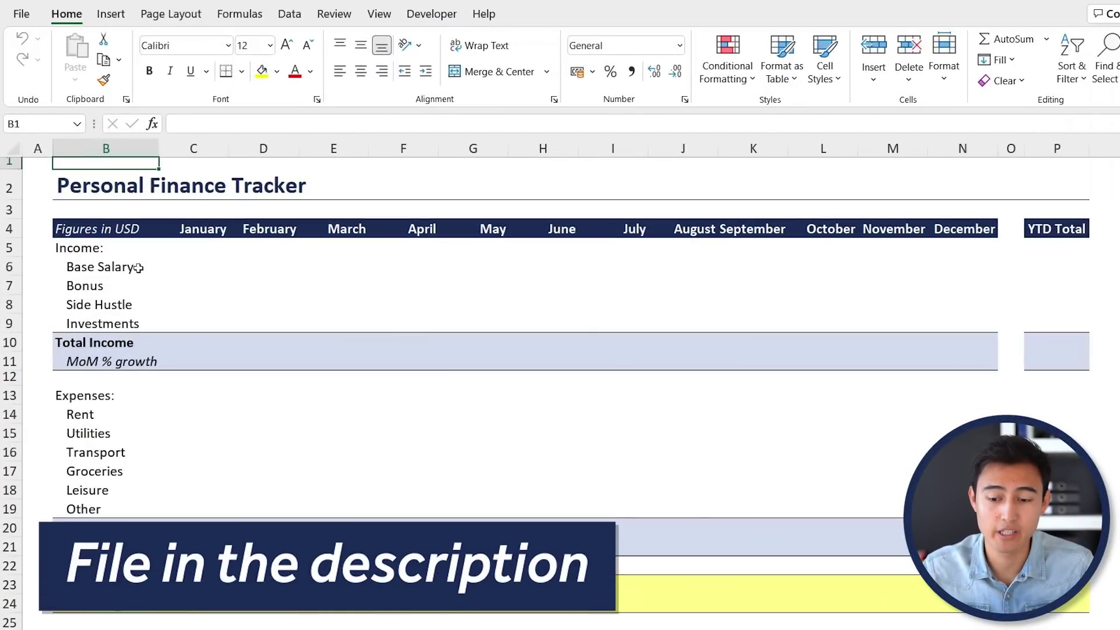
- Examine the blank Personal Finance Tracker's title, income rows and month columns from January through YTD Total
{"action": "key", "text": "Down"}
{"action": "key", "text": "Down"}
{"action": "key", "text": "Down"}
{"action": "key", "text": "Down"}
{"action": "key", "text": "Down"}
{"action": "key", "text": "Down"}
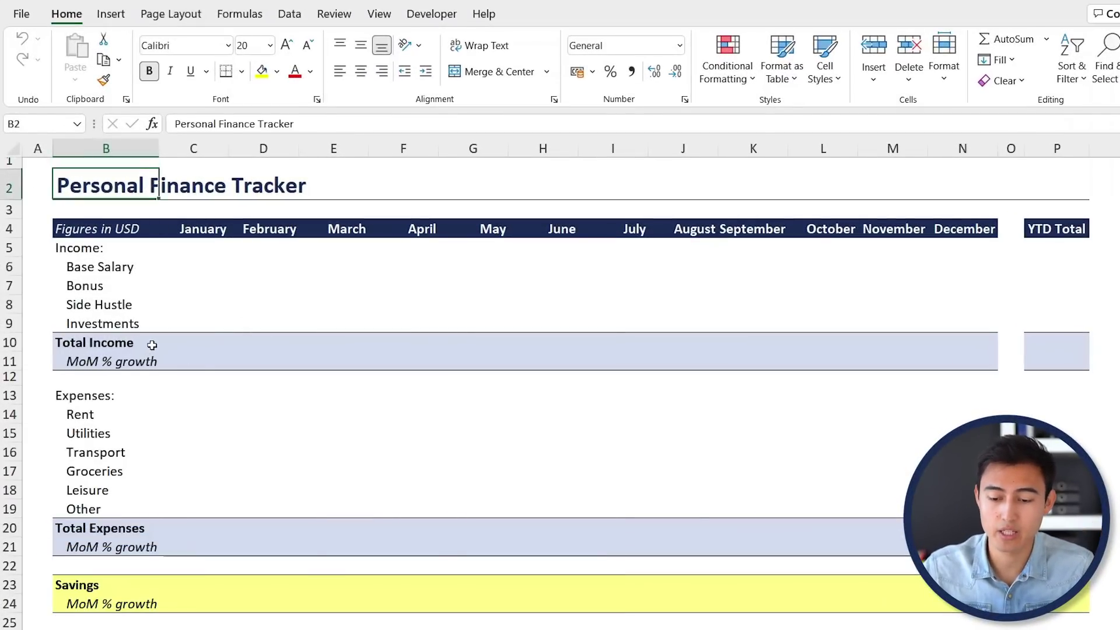
{"action": "key", "text": "Up"}
{"action": "key", "text": "Right"}
{"action": "key", "text": "Right"}
{"action": "key", "text": "Right"}
{"action": "key", "text": "Right"}
{"action": "key", "text": "Right"}
{"action": "key", "text": "Right"}
{"action": "key", "text": "Right"}
{"action": "key", "text": "Right"}
{"action": "key", "text": "Right"}
{"action": "key", "text": "Right"}
{"action": "key", "text": "Right"}
{"action": "key", "text": "Right"}
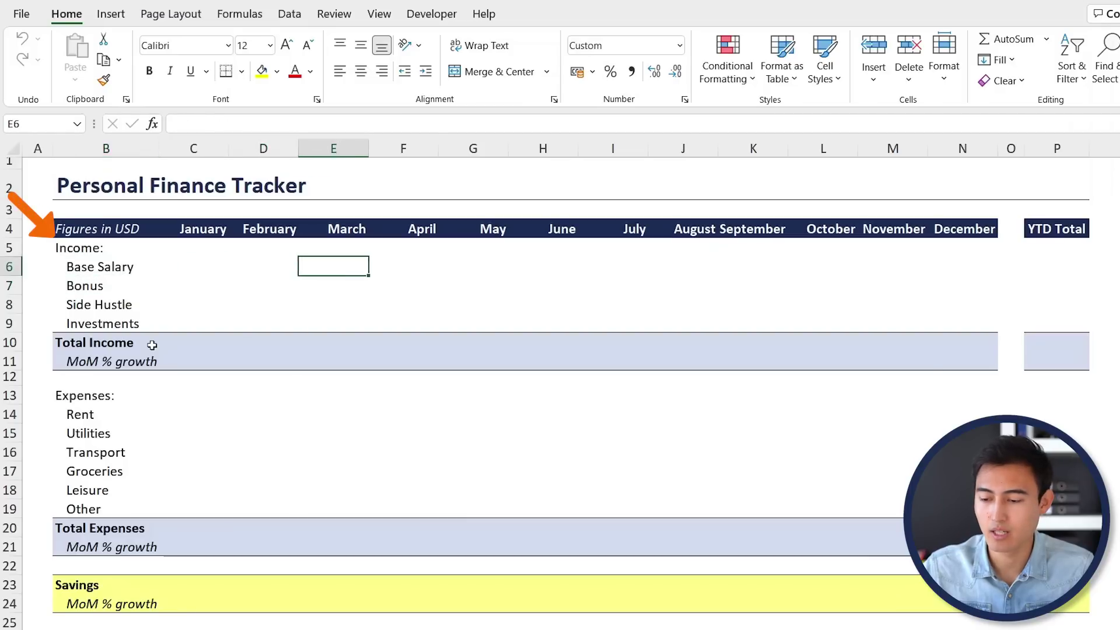
{"action": "key", "text": "Right"}
{"action": "key", "text": "Right"}
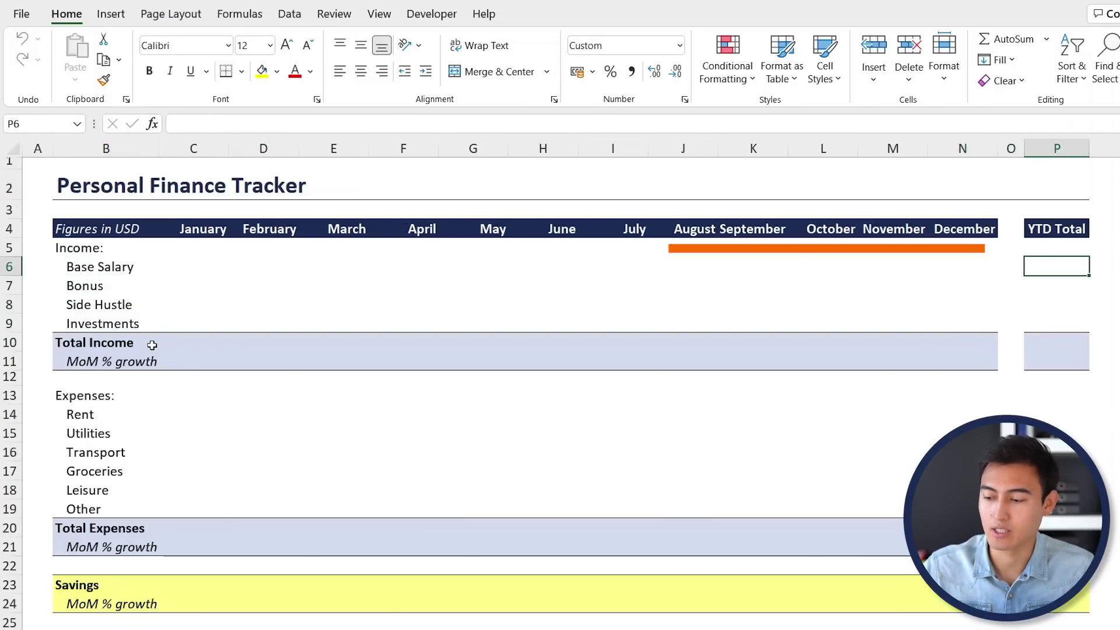
{"action": "key", "text": "Left"}
{"action": "key", "text": "Left"}
{"action": "key", "text": "Left"}
{"action": "key", "text": "Left"}
{"action": "key", "text": "Left"}
{"action": "key", "text": "Left"}
{"action": "key", "text": "Left"}
{"action": "key", "text": "Left"}
{"action": "key", "text": "Left"}
{"action": "key", "text": "Left"}
{"action": "key", "text": "Left"}
{"action": "key", "text": "Left"}
{"action": "key", "text": "Left"}
{"action": "key", "text": "Left"}
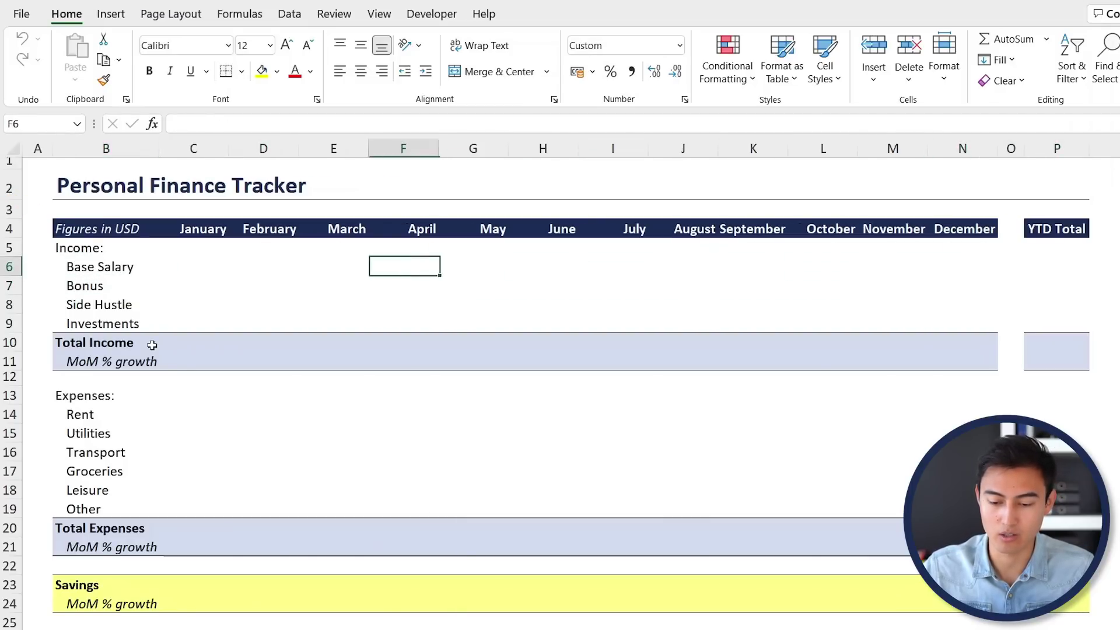
- Examine the blank tracker's expense categories from Rent to Other, down to the Total Expenses and Savings rows
{"action": "key", "text": "Down"}
{"action": "key", "text": "Down"}
{"action": "key", "text": "Down"}
{"action": "key", "text": "Down"}
{"action": "key", "text": "Down"}
{"action": "key", "text": "Down"}
{"action": "key", "text": "Down"}
{"action": "key", "text": "Down"}
{"action": "key", "text": "Down"}
{"action": "key", "text": "Down"}
{"action": "key", "text": "Down"}
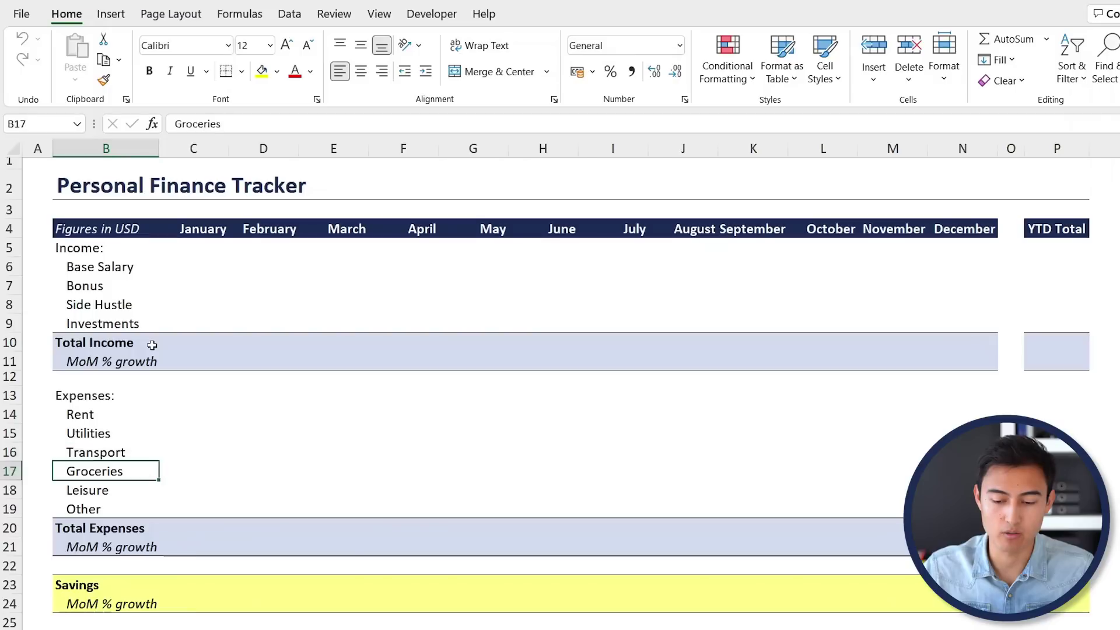
{"action": "key", "text": "Up"}
{"action": "key", "text": "Up"}
{"action": "key", "text": "Up"}
{"action": "key", "text": "Down"}
{"action": "key", "text": "Down"}
{"action": "key", "text": "Up"}
{"action": "key", "text": "Up"}
{"action": "key", "text": "shift+Down"}
{"action": "key", "text": "shift+Down"}
{"action": "key", "text": "shift+Down"}
{"action": "key", "text": "shift+Down"}
{"action": "key", "text": "Down"}
{"action": "key", "text": "Down"}
{"action": "key", "text": "Down"}
{"action": "key", "text": "Down"}
{"action": "key", "text": "Down"}
{"action": "key", "text": "Down"}
{"action": "key", "text": "Down"}
{"action": "key", "text": "Down"}
{"action": "key", "text": "Down"}
{"action": "key", "text": "Down"}
{"action": "key", "text": "Down"}
{"action": "key", "text": "Down"}
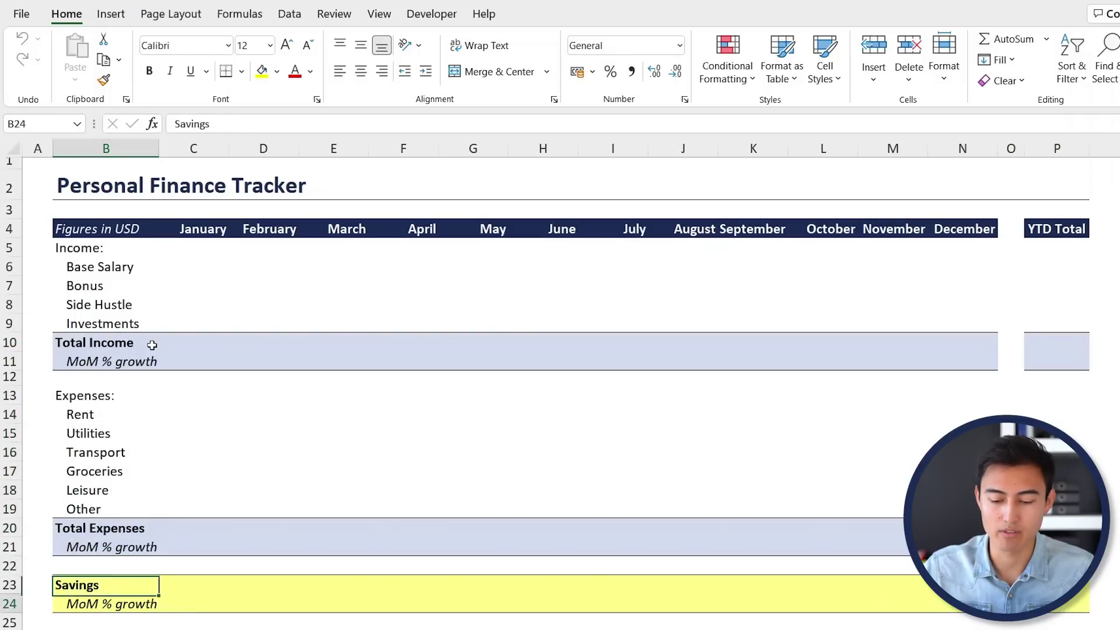
{"action": "key", "text": "Down"}
{"action": "key", "text": "Down"}
{"action": "key", "text": "Down"}
{"action": "key", "text": "Down"}
{"action": "key", "text": "Down"}
{"action": "key", "text": "Down"}
{"action": "key", "text": "Down"}
{"action": "key", "text": "Down"}
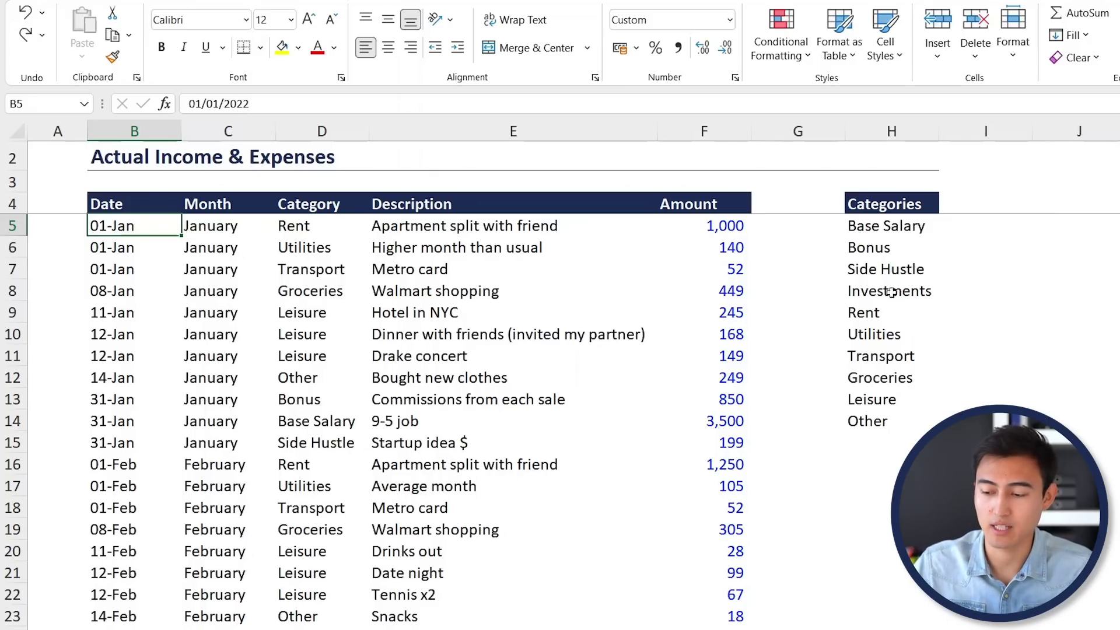
- Review the Categories list on the Actual Income & Expenses sheet, highlighting the income categories and the expense categories Rent through Other
{"action": "left_click_drag", "start_coordinate": [896, 229], "coordinate": [899, 292]}
{"action": "left_click", "coordinate": [899, 247]}
{"action": "key", "text": "Down"}
{"action": "key", "text": "Down"}
{"action": "key", "text": "Down"}
{"action": "key", "text": "shift+Down"}
{"action": "key", "text": "shift+Down"}
{"action": "key", "text": "shift+Down"}
{"action": "key", "text": "shift+Down"}
{"action": "key", "text": "shift+Down"}
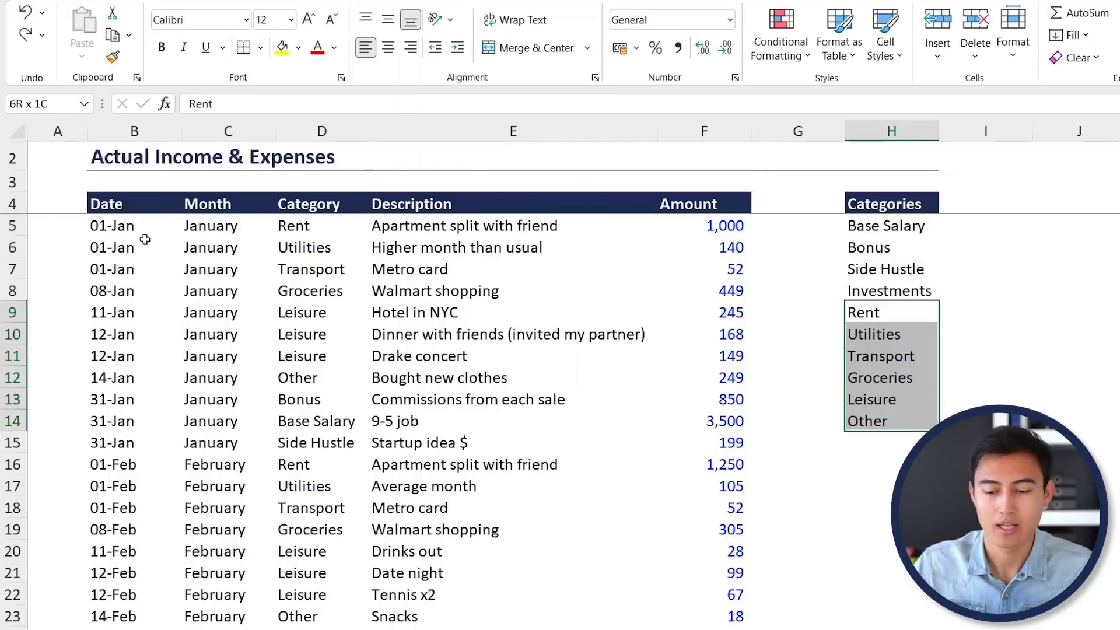
- Inspect the date, month and category of the Metro card transaction, including the choices offered for its category
{"action": "left_click", "coordinate": [121, 269]}
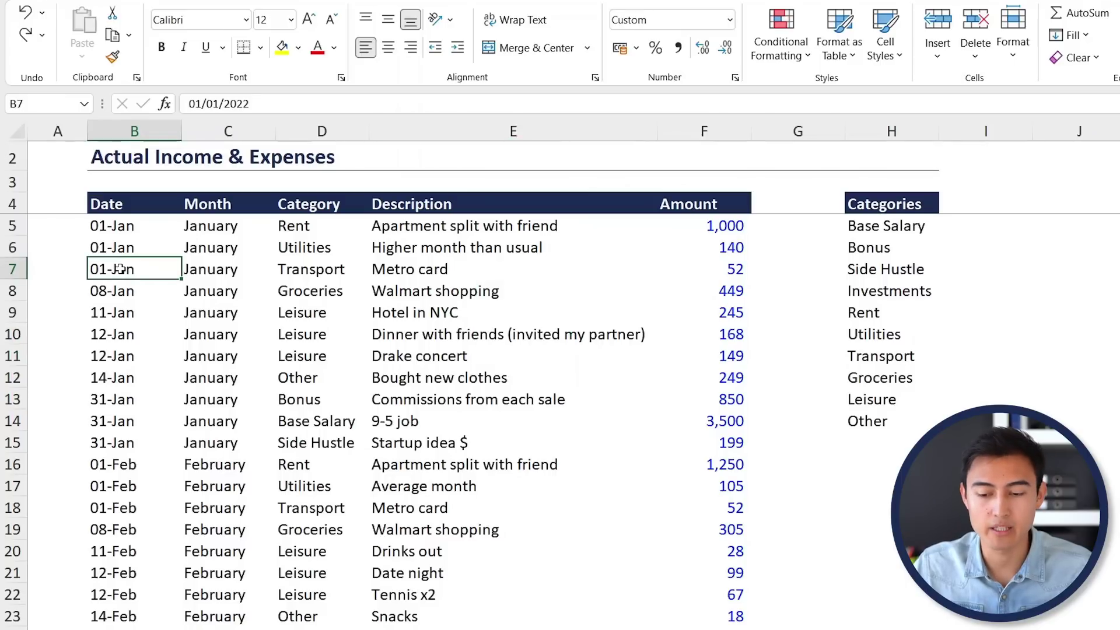
{"action": "key", "text": "Right"}
{"action": "key", "text": "Right"}
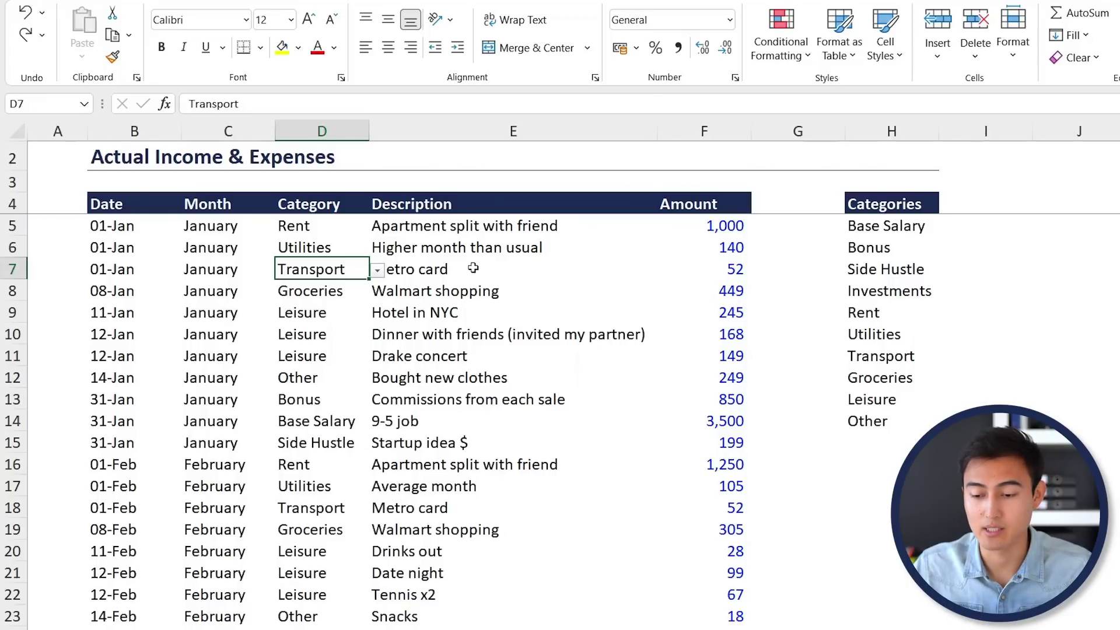
{"action": "left_click", "coordinate": [379, 271]}
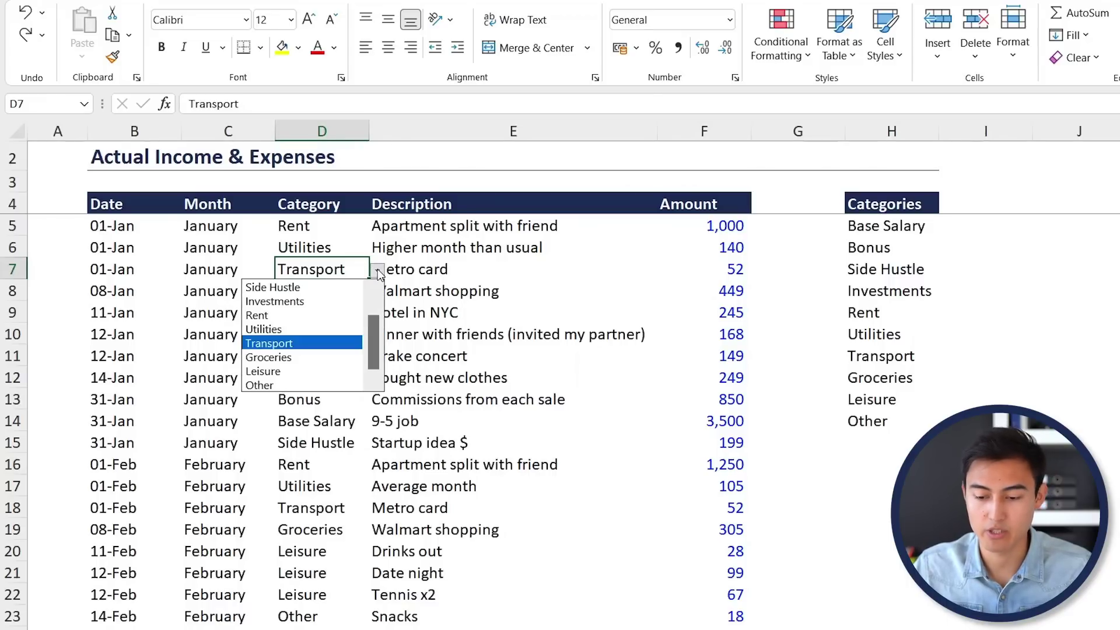
{"action": "left_click", "coordinate": [379, 272]}
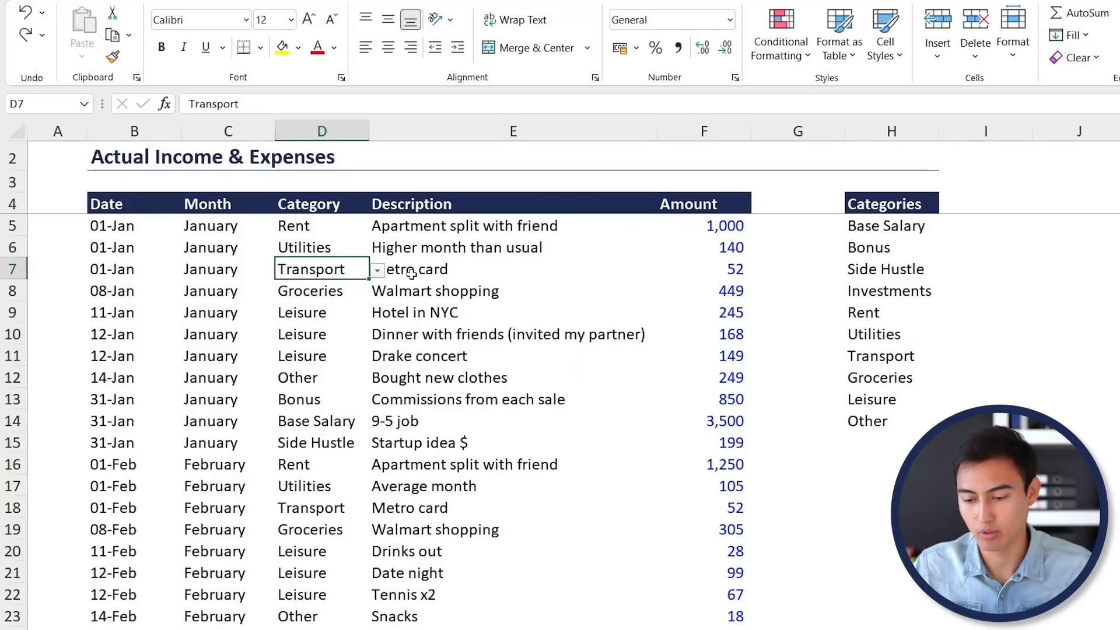
{"action": "key", "text": "Left"}
{"action": "key", "text": "Left"}
{"action": "key", "text": "Left"}
{"action": "key", "text": "Right"}
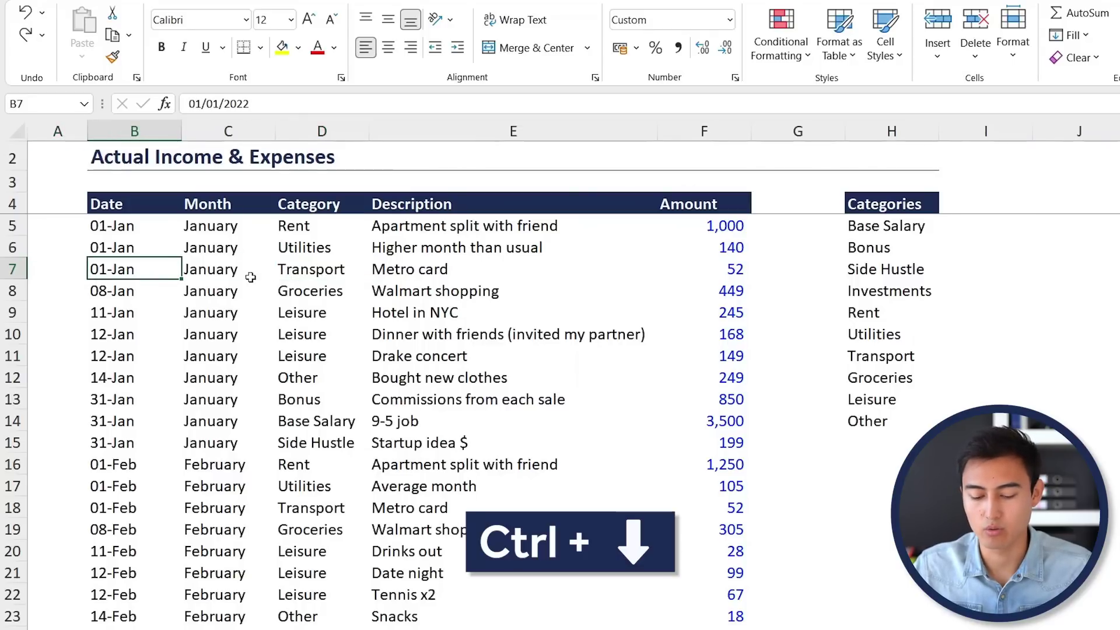
- Duplicate the last transaction, the 28-Aug Side Hustle entry in row 95, into the empty row 96
{"action": "key", "text": "ctrl+Down"}
{"action": "key", "text": "Down"}
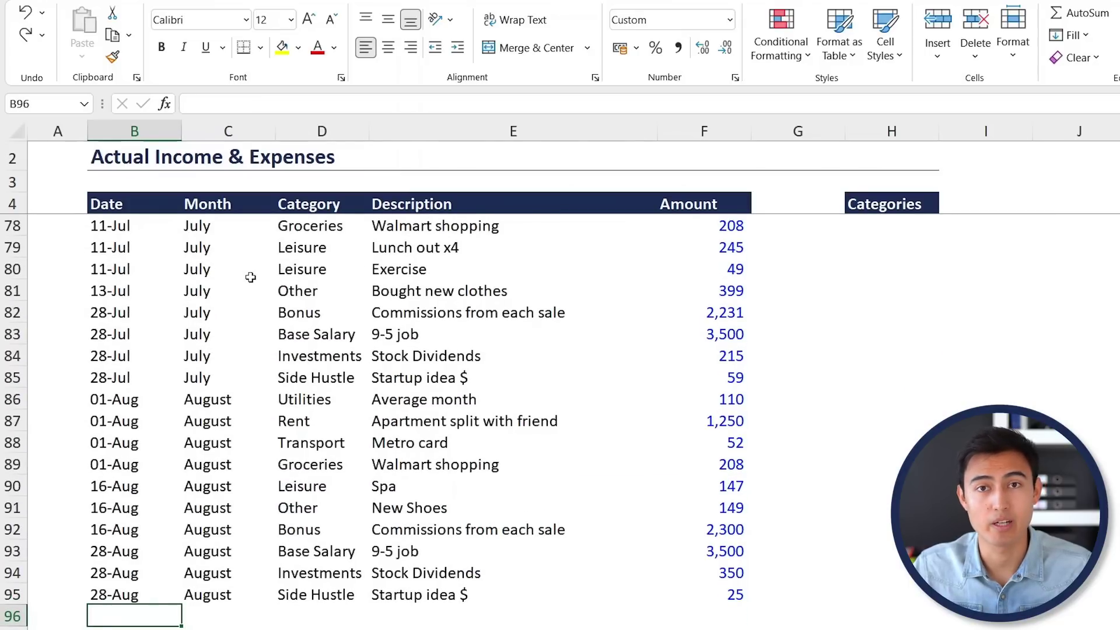
{"action": "key", "text": "Up"}
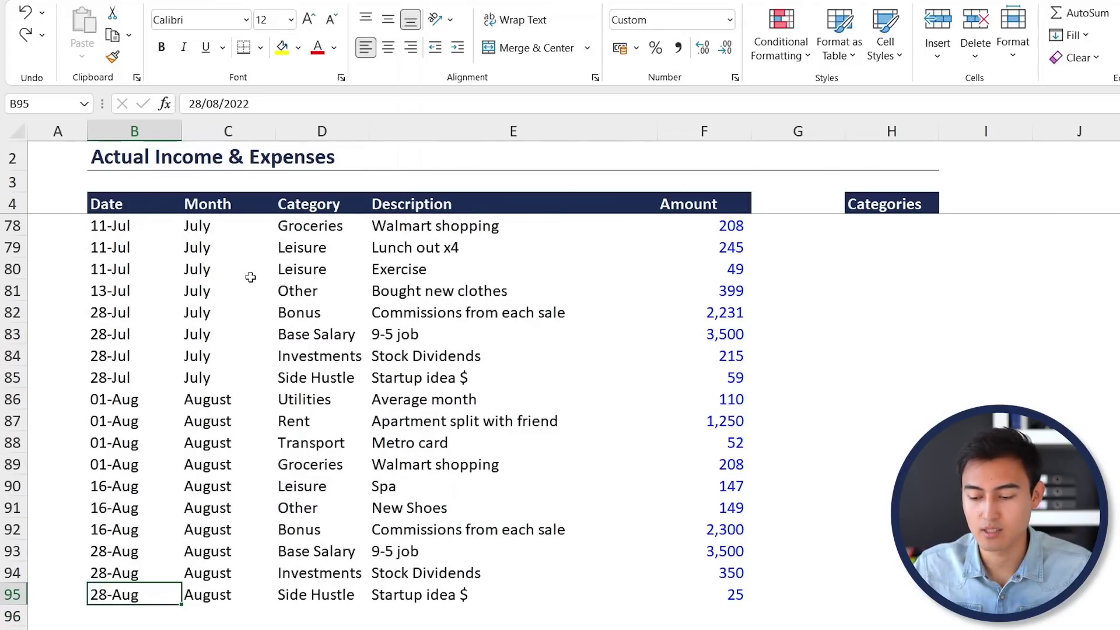
{"action": "key", "text": "ctrl+shift+Right"}
{"action": "key", "text": "ctrl+c"}
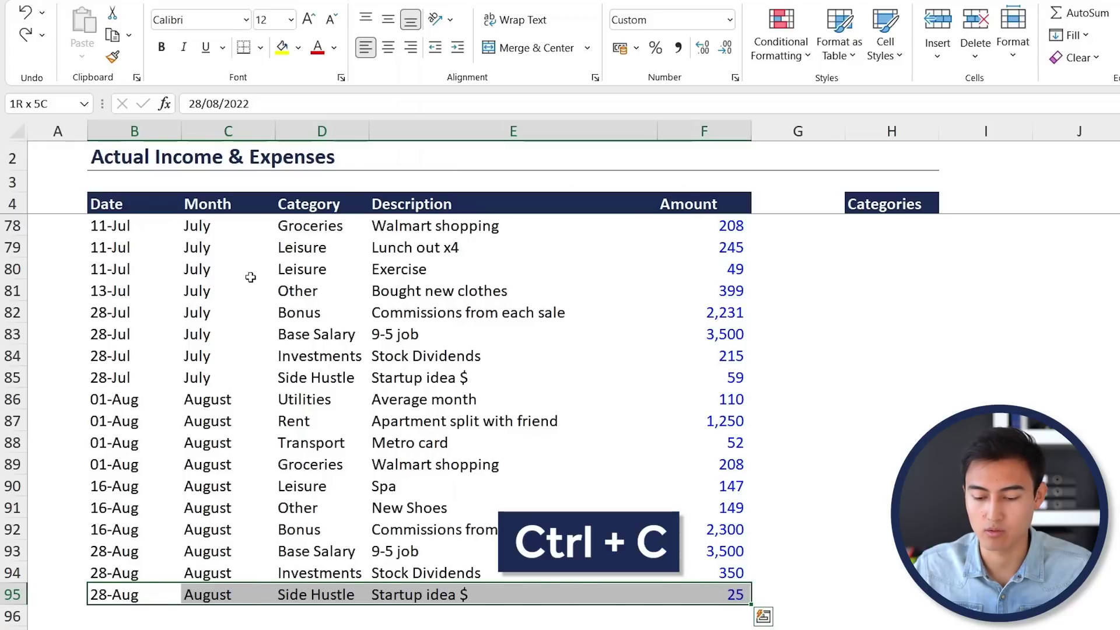
{"action": "key", "text": "Down"}
{"action": "key", "text": "Down"}
{"action": "key", "text": "Down"}
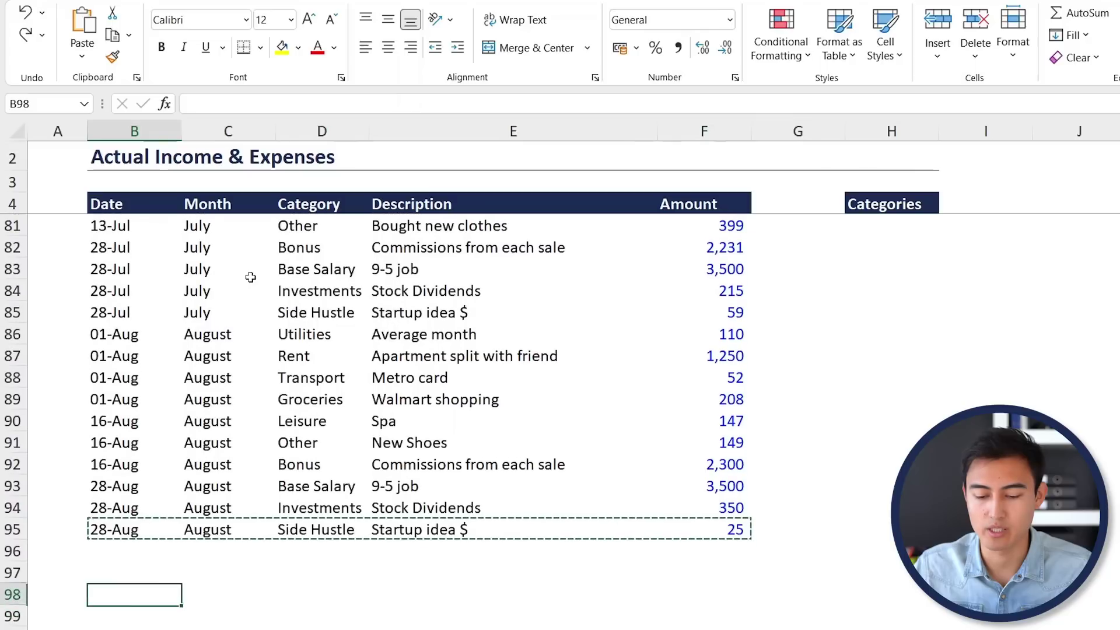
{"action": "key", "text": "Up"}
{"action": "key", "text": "Up"}
{"action": "key", "text": "ctrl+v"}
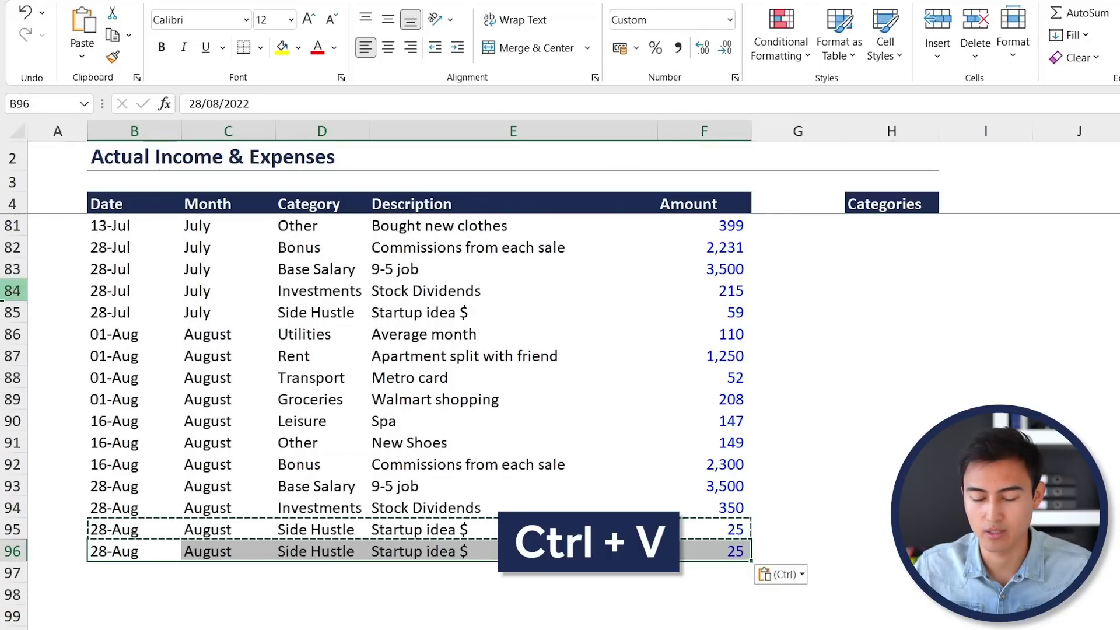
- Change the date of the new transaction in B96 to 2 September 2022
{"action": "key", "text": "Down"}
{"action": "key", "text": "Up"}
{"action": "left_click", "coordinate": [203, 104]}
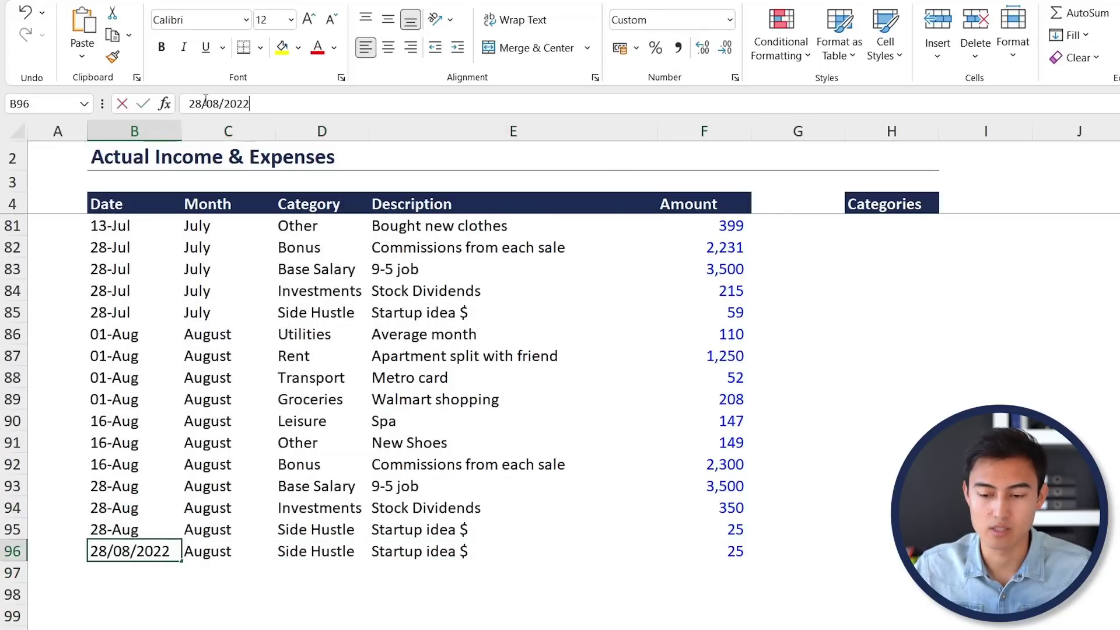
{"action": "type", "text": "9"}
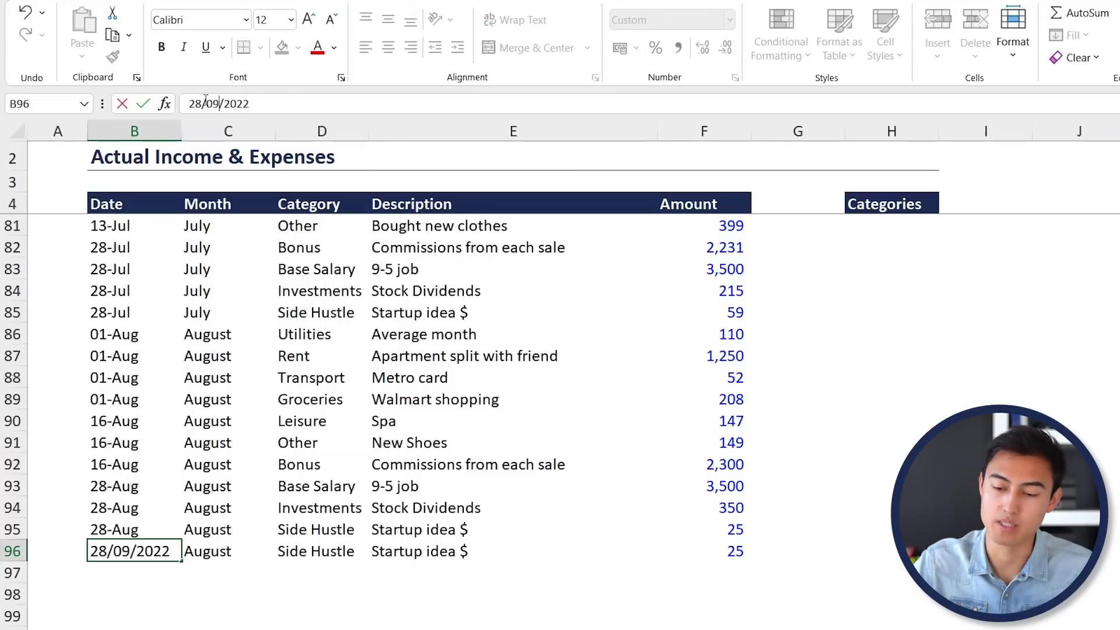
{"action": "key", "text": "BackSpace"}
{"action": "key", "text": "Return"}
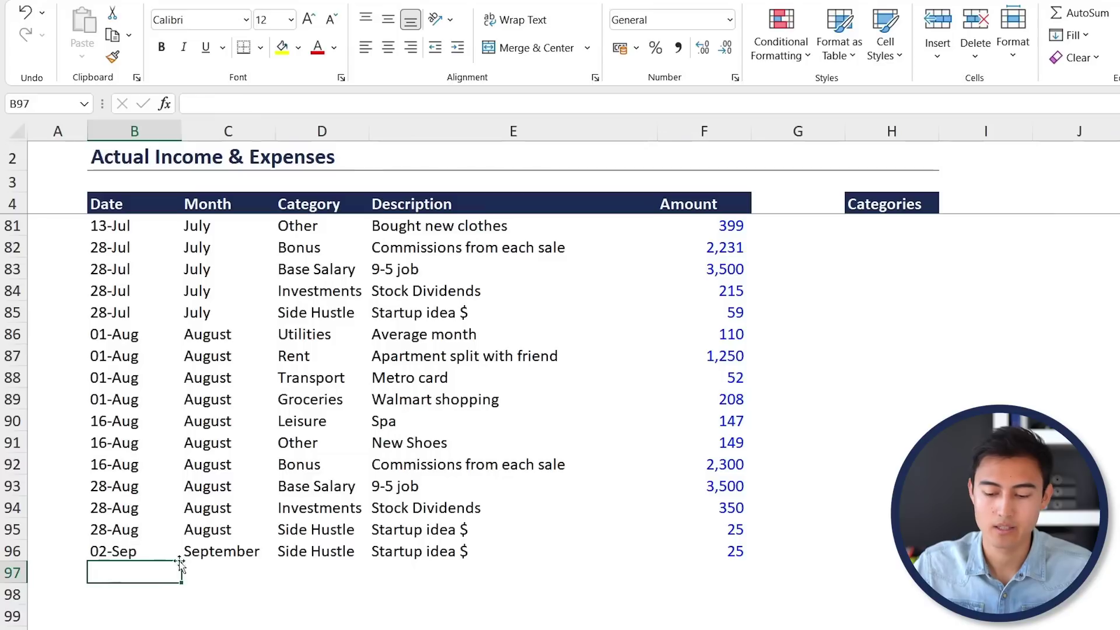
- Set the category of the new September transaction in D96 to Investments
{"action": "left_click", "coordinate": [219, 554]}
{"action": "key", "text": "Right"}
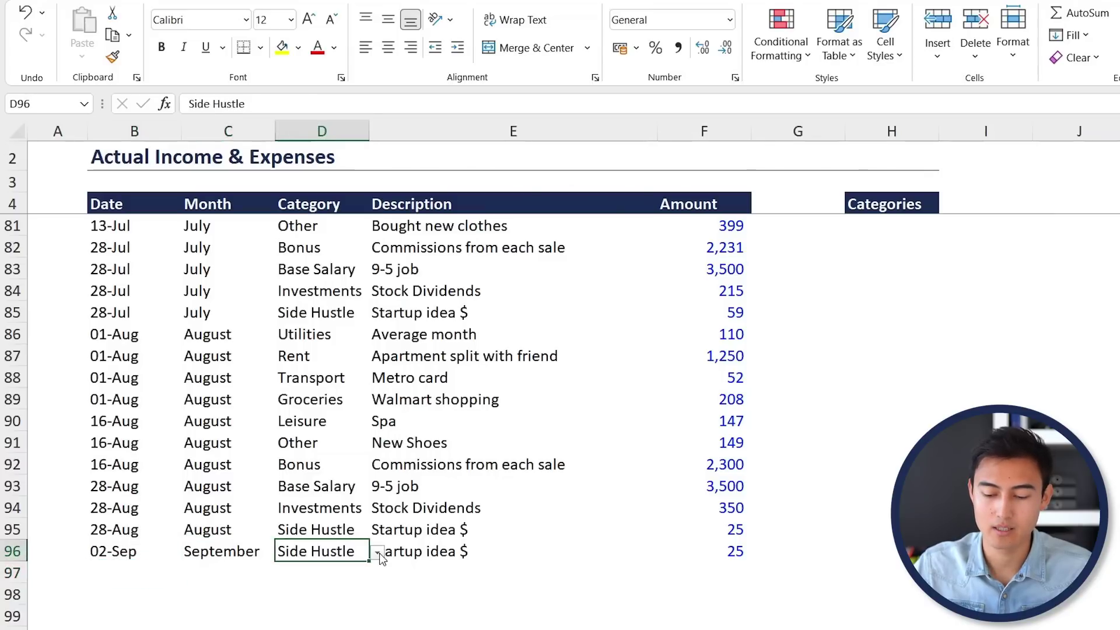
{"action": "left_click", "coordinate": [377, 553]}
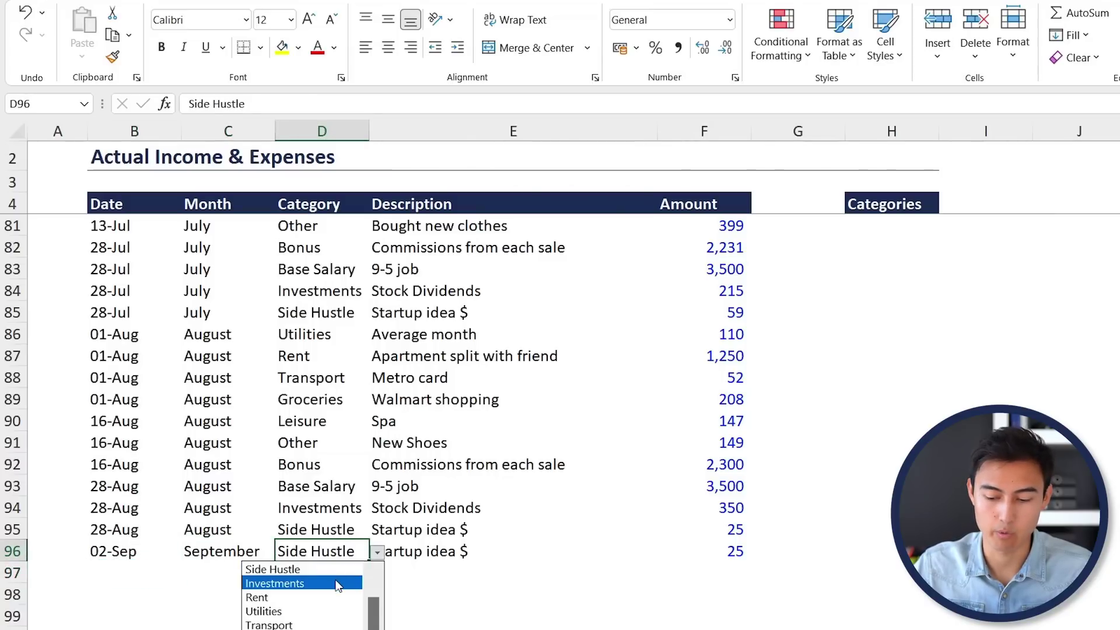
{"action": "left_click", "coordinate": [337, 584]}
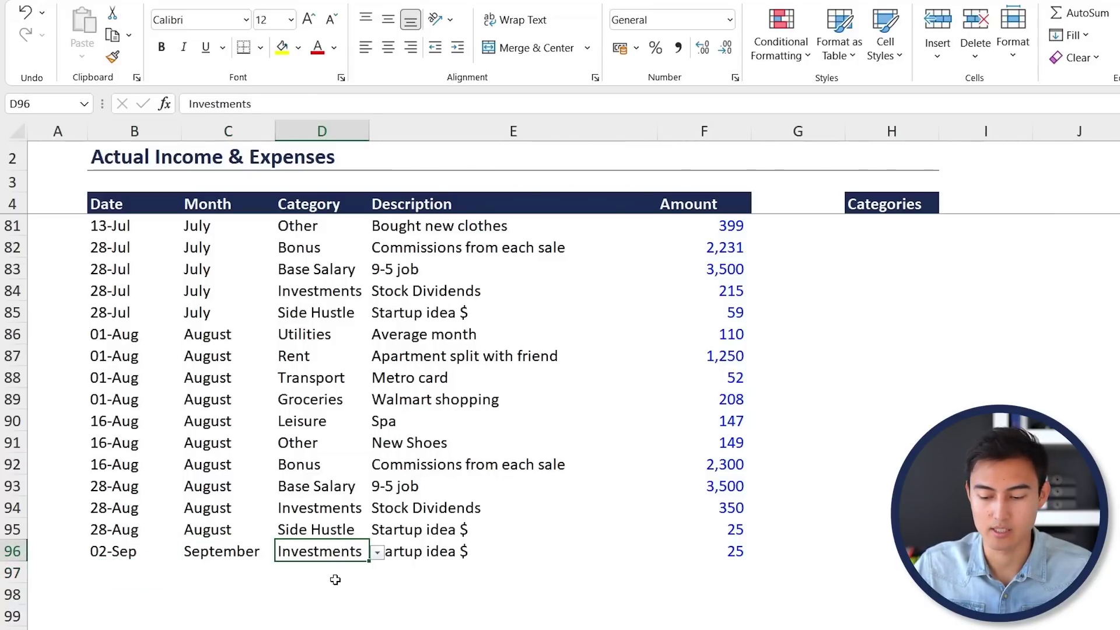
- Set the new September transaction's description in E96 to Stock Dividends and its amount in F96 to 300
{"action": "left_click", "coordinate": [435, 556]}
{"action": "type", "text": "Stock Dividends"}
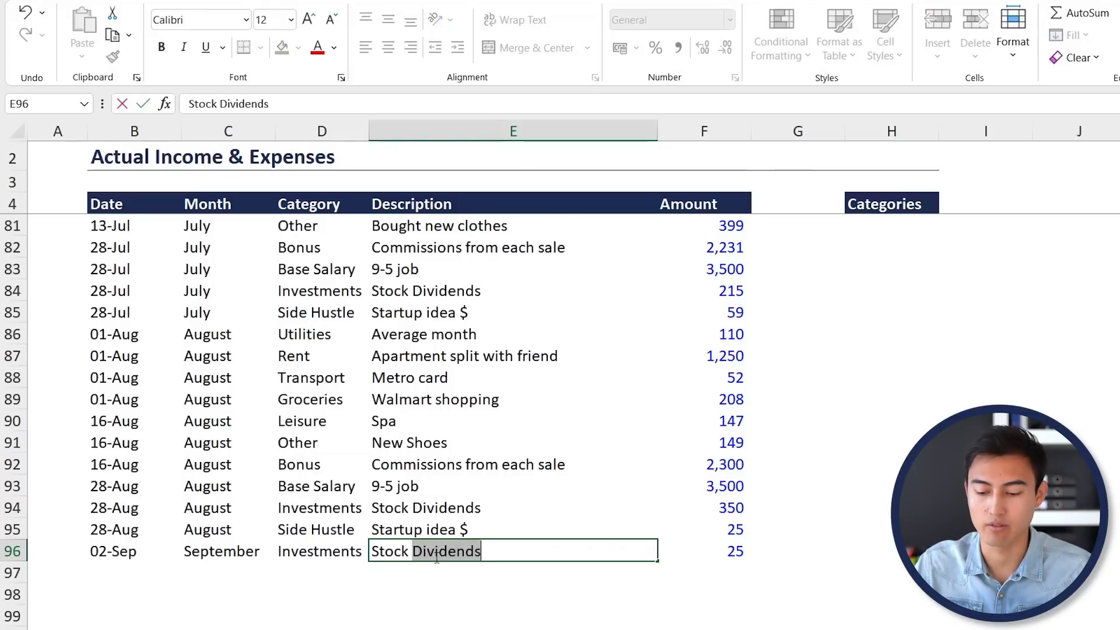
{"action": "key", "text": "Tab"}
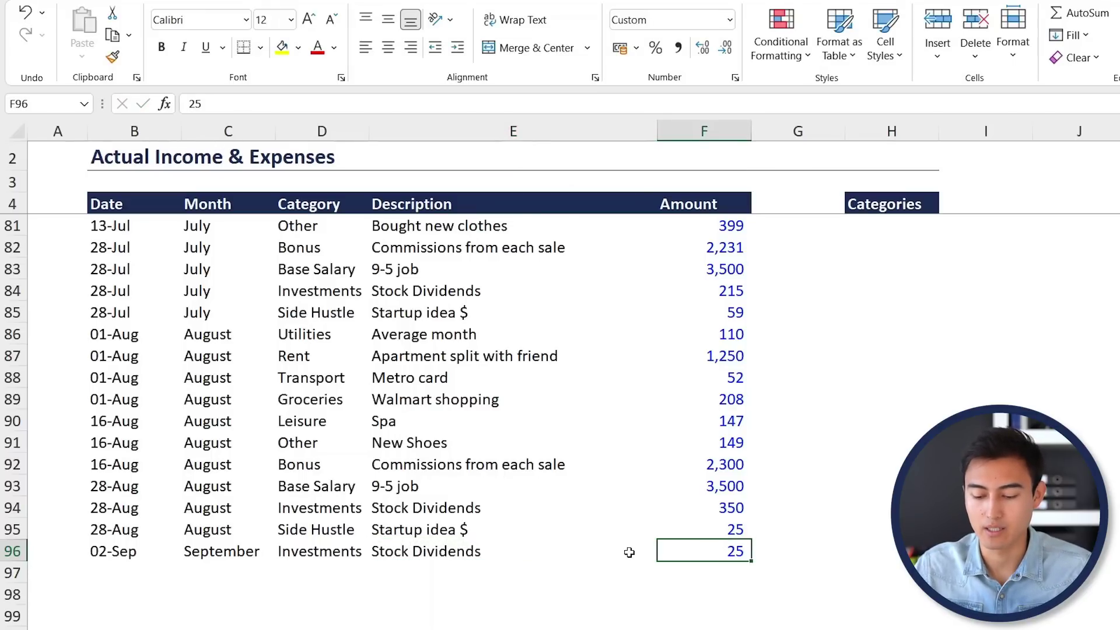
{"action": "type", "text": "300"}
{"action": "key", "text": "Return"}
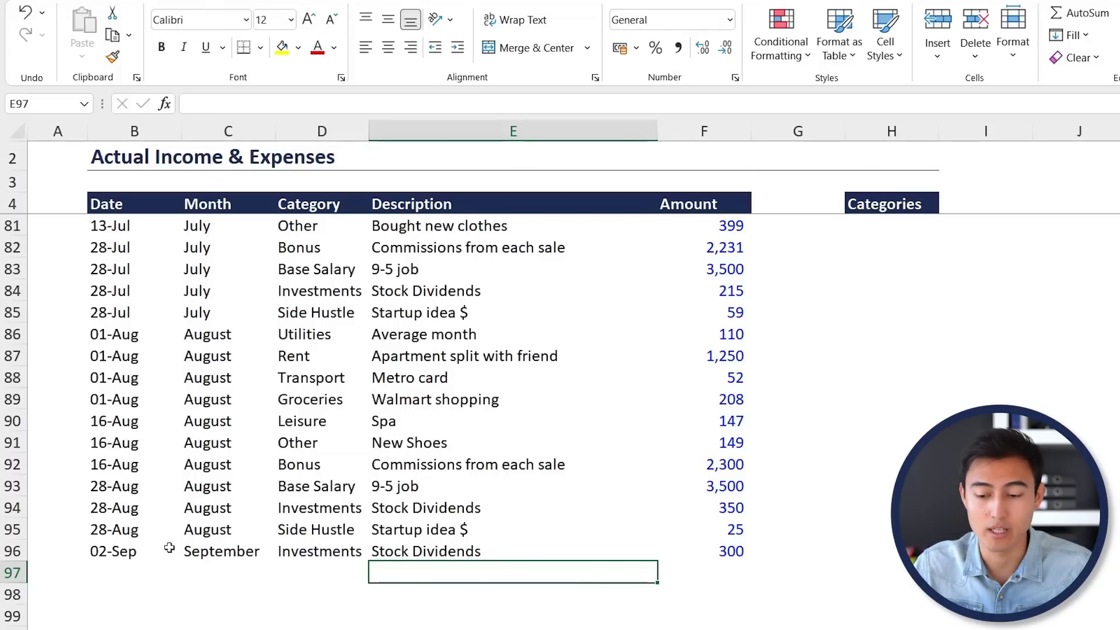
{"action": "left_click", "coordinate": [115, 575]}
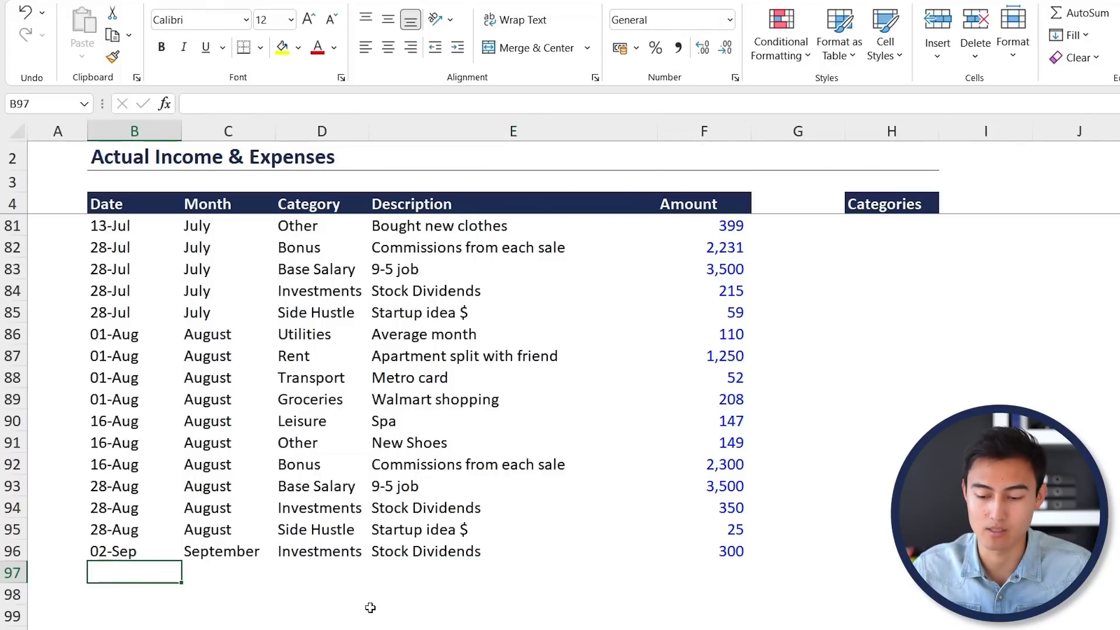
- Delete the whole of row 87, the 01-Aug Rent transaction, from the Actual Income & Expenses list
{"action": "left_click", "coordinate": [266, 349]}
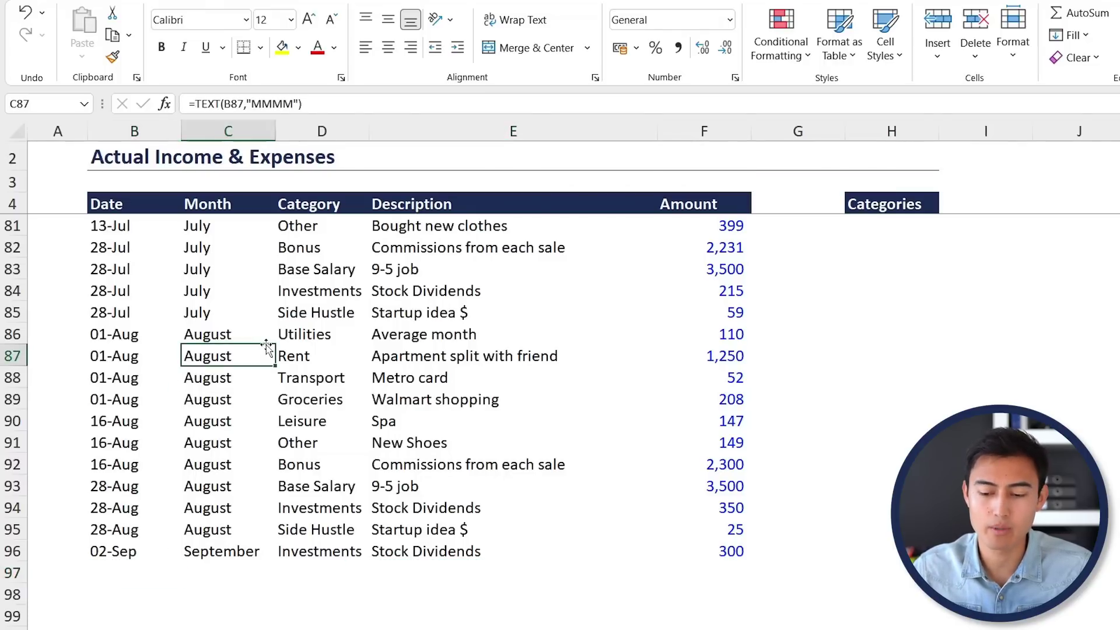
{"action": "key", "text": "shift+space"}
{"action": "left_click", "coordinate": [266, 347]}
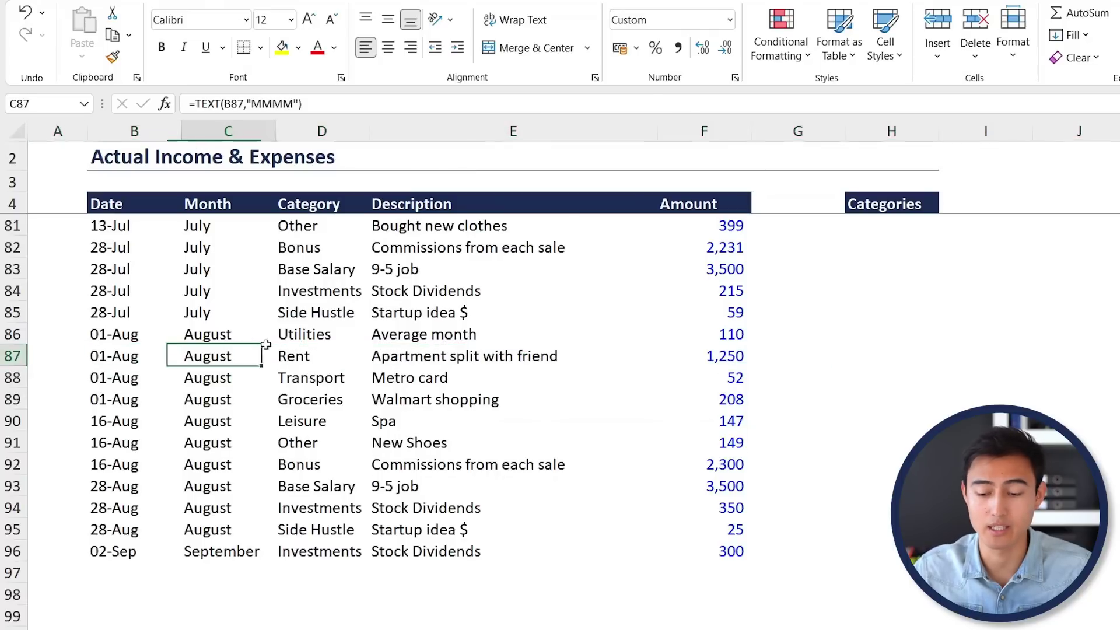
{"action": "key", "text": "Left"}
{"action": "key", "text": "shift+space"}
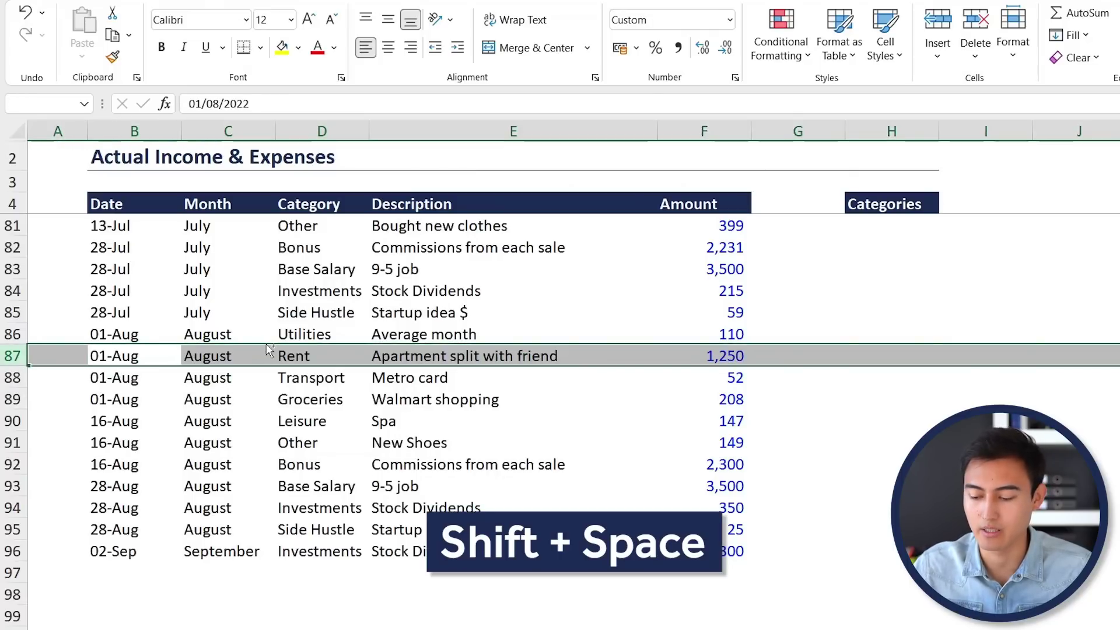
{"action": "key", "text": "ctrl+minus"}
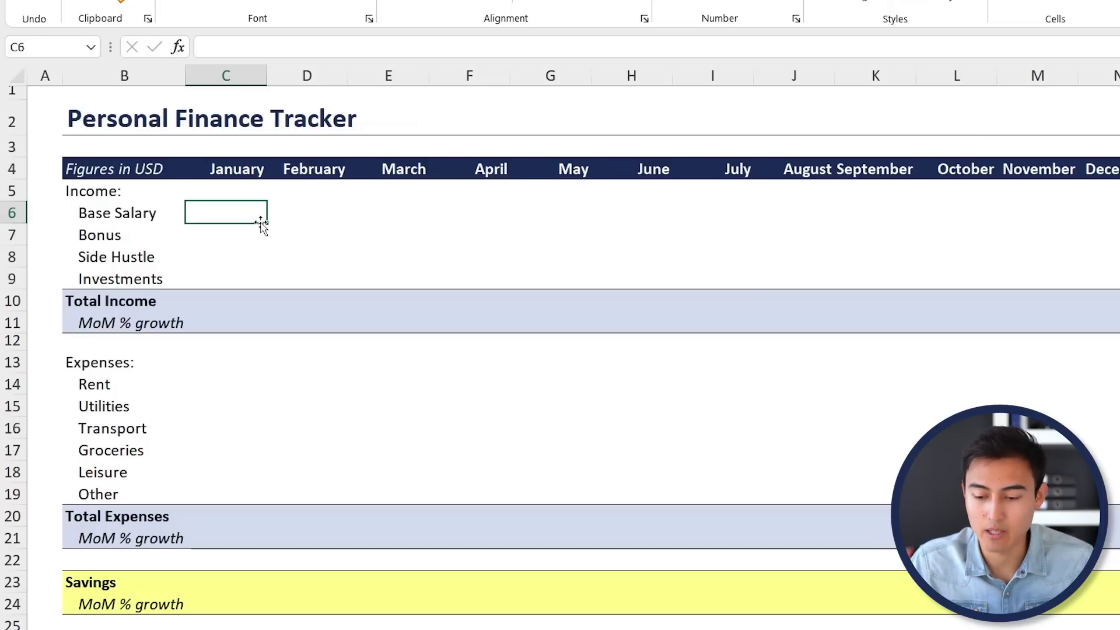
- Start a SUMIFS formula in the January Base Salary cell C6 with the Amount column Inputs!$F:$F as the absolute sum range
{"action": "type", "text": "="}
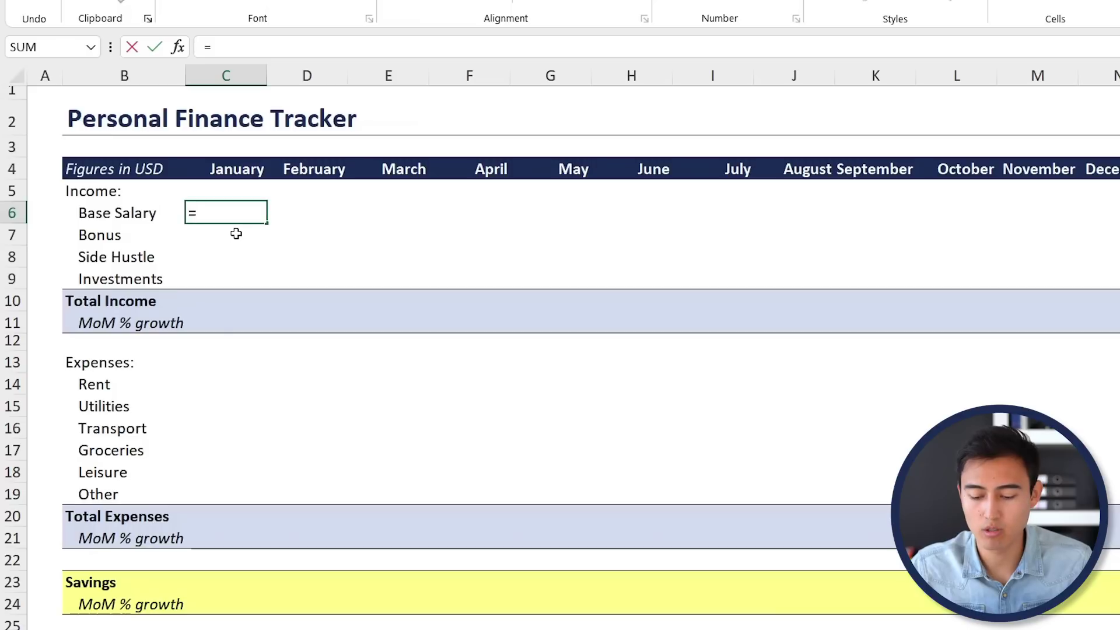
{"action": "type", "text": "sumifs"}
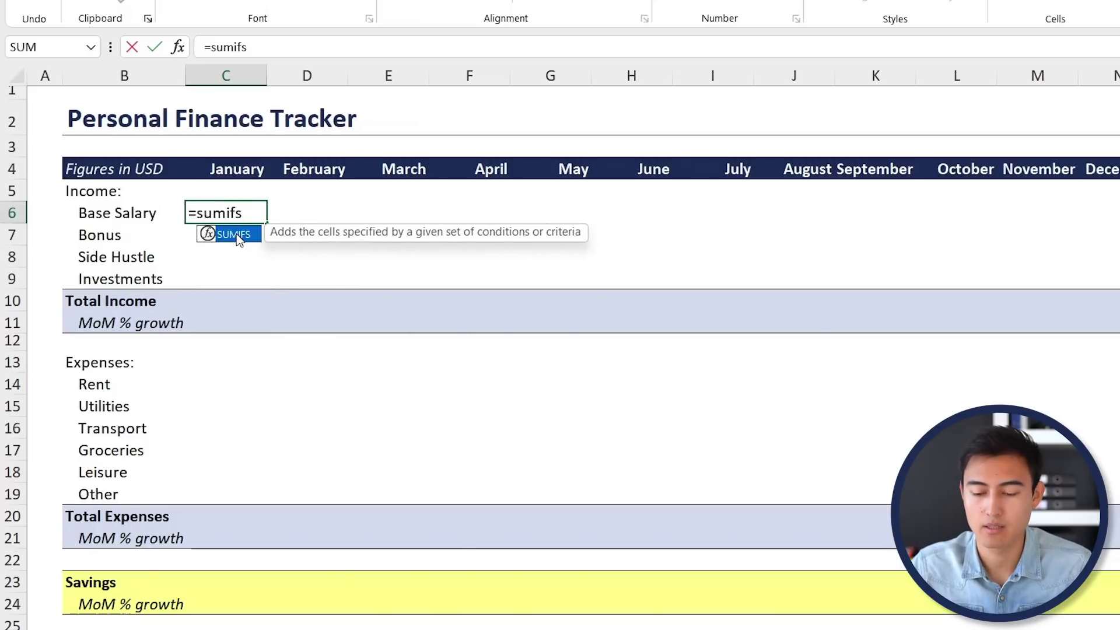
{"action": "key", "text": "Tab"}
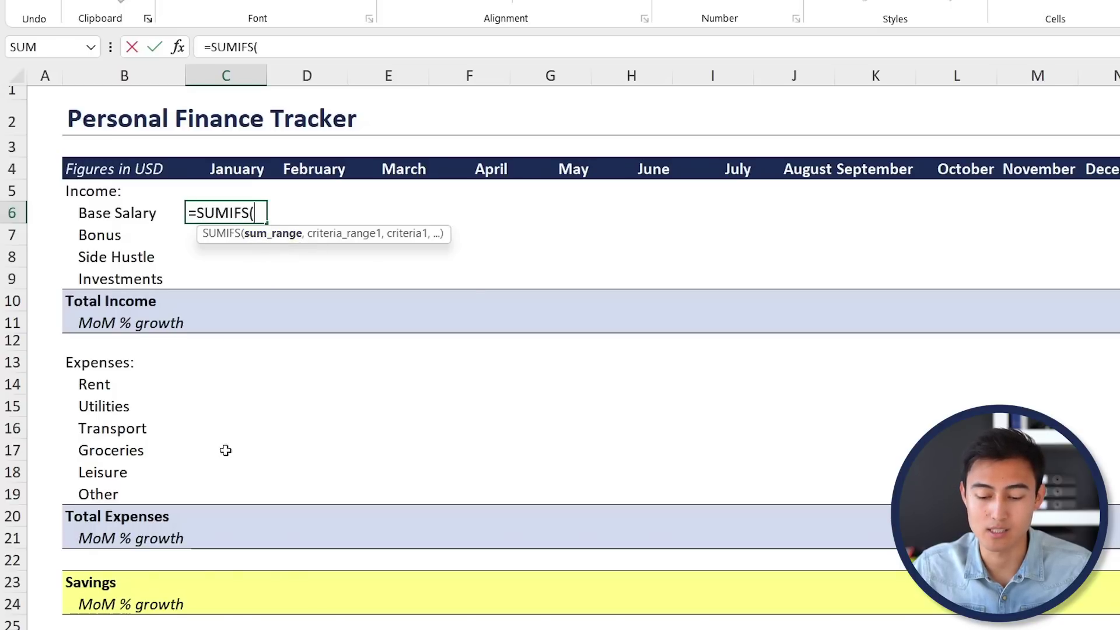
{"action": "key", "text": "ctrl+Page_Down"}
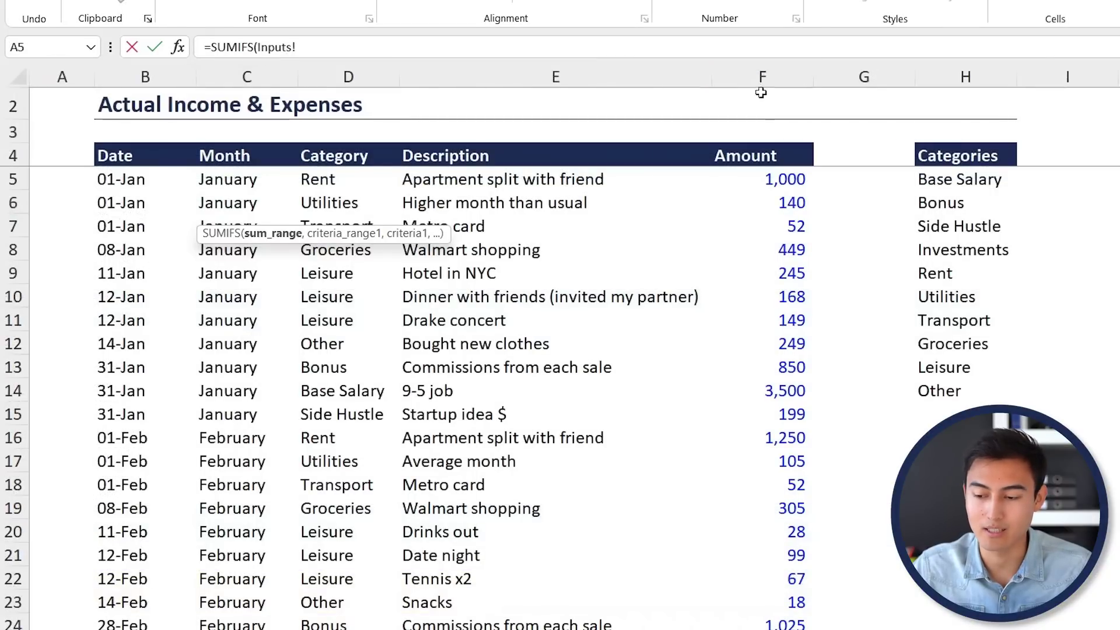
{"action": "left_click", "coordinate": [788, 71]}
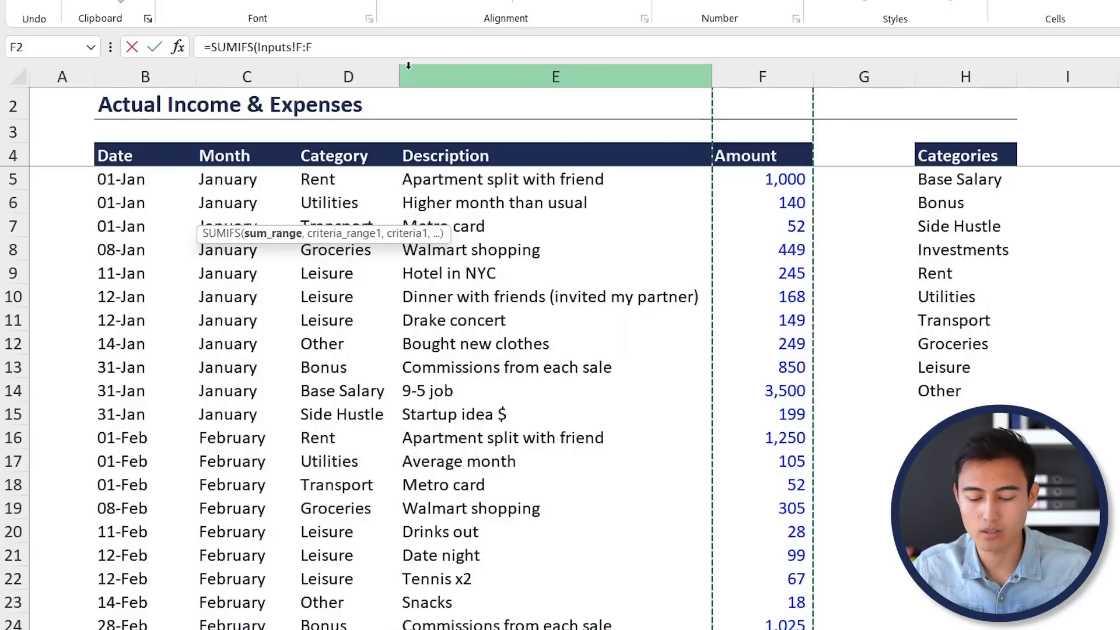
{"action": "key", "text": "F4"}
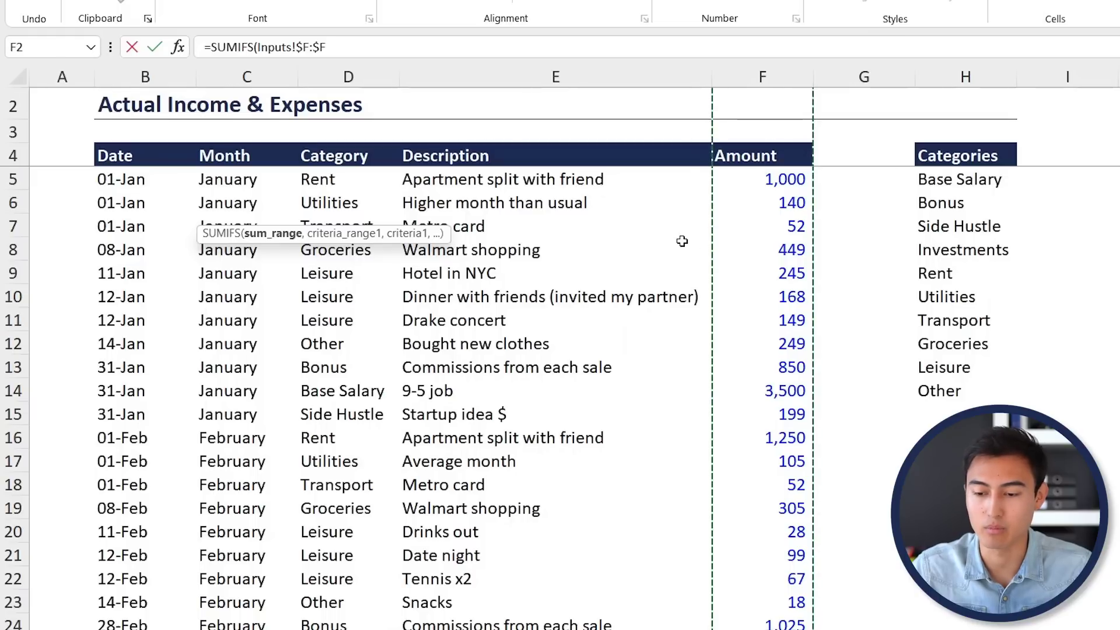
{"action": "type", "text": ","}
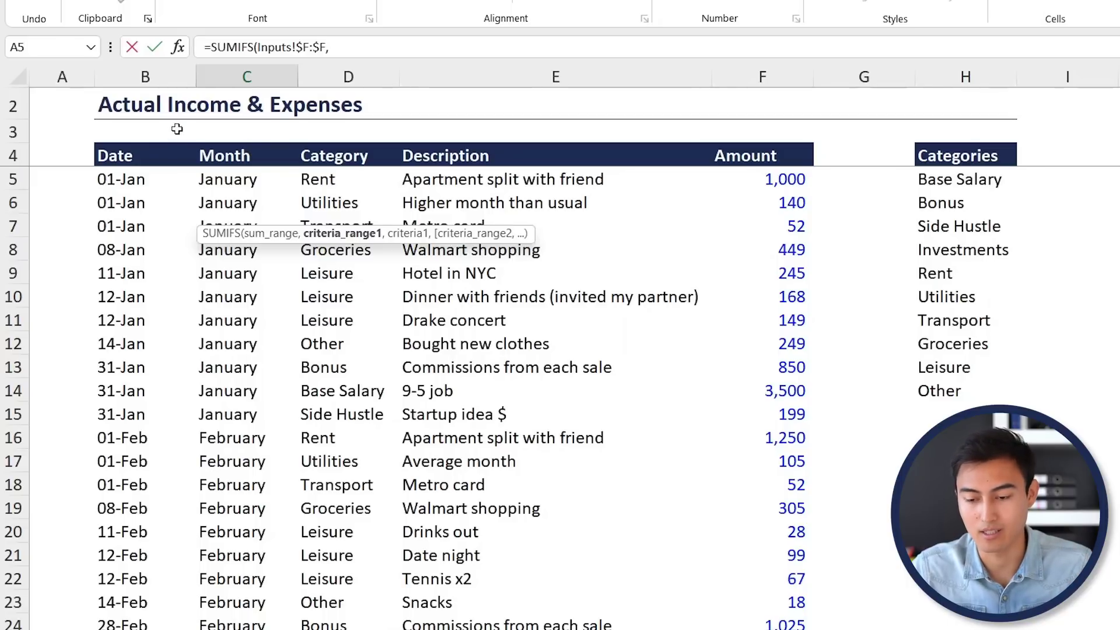
- Add the month condition to the SUMIFS formula, matching Inputs!$C:$C against the January header Dashboard!C$4 with its row locked
{"action": "left_click", "coordinate": [247, 72]}
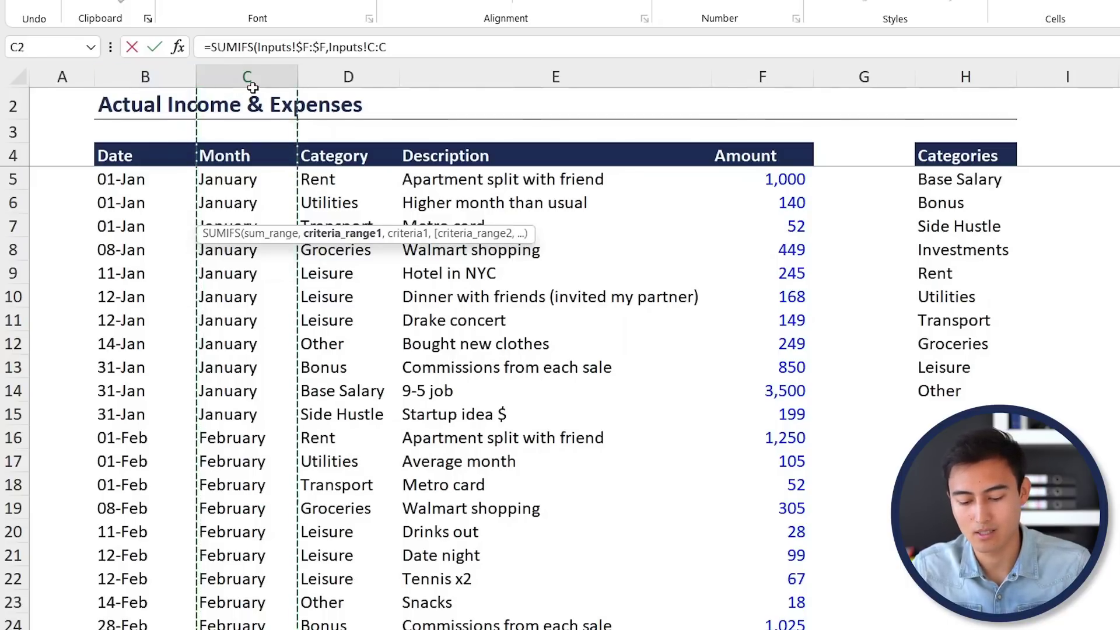
{"action": "key", "text": "F4"}
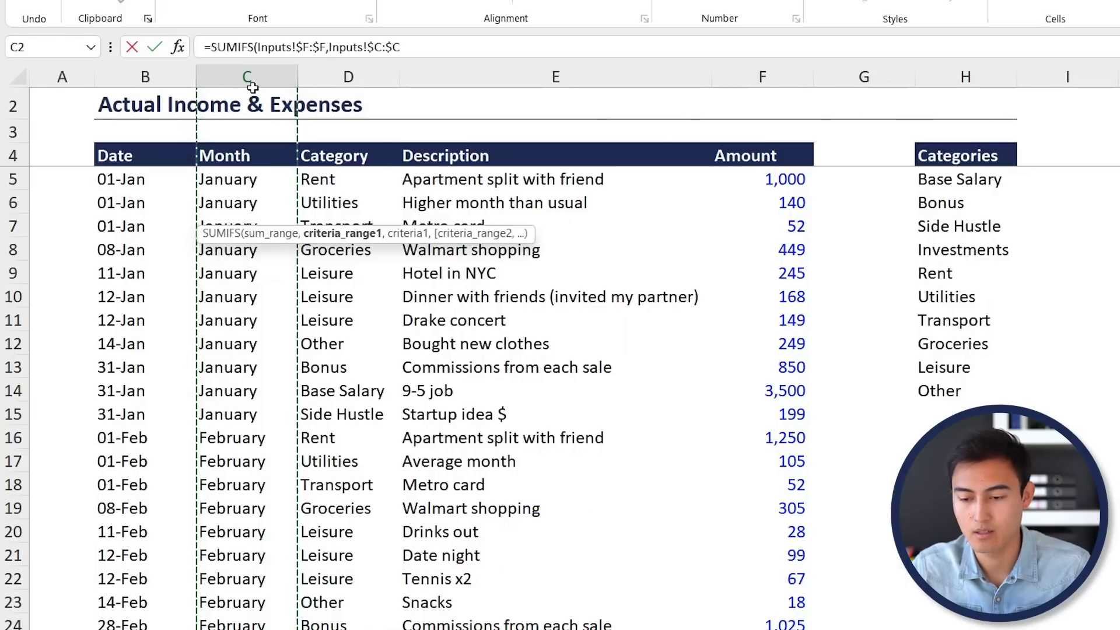
{"action": "type", "text": ","}
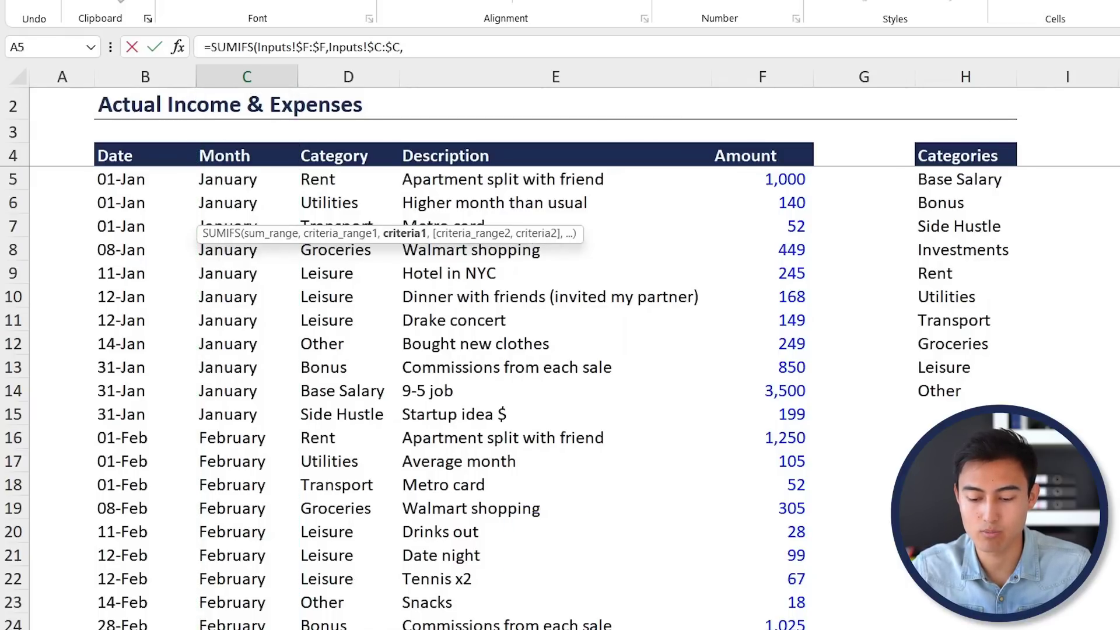
{"action": "key", "text": "ctrl+Page_Up"}
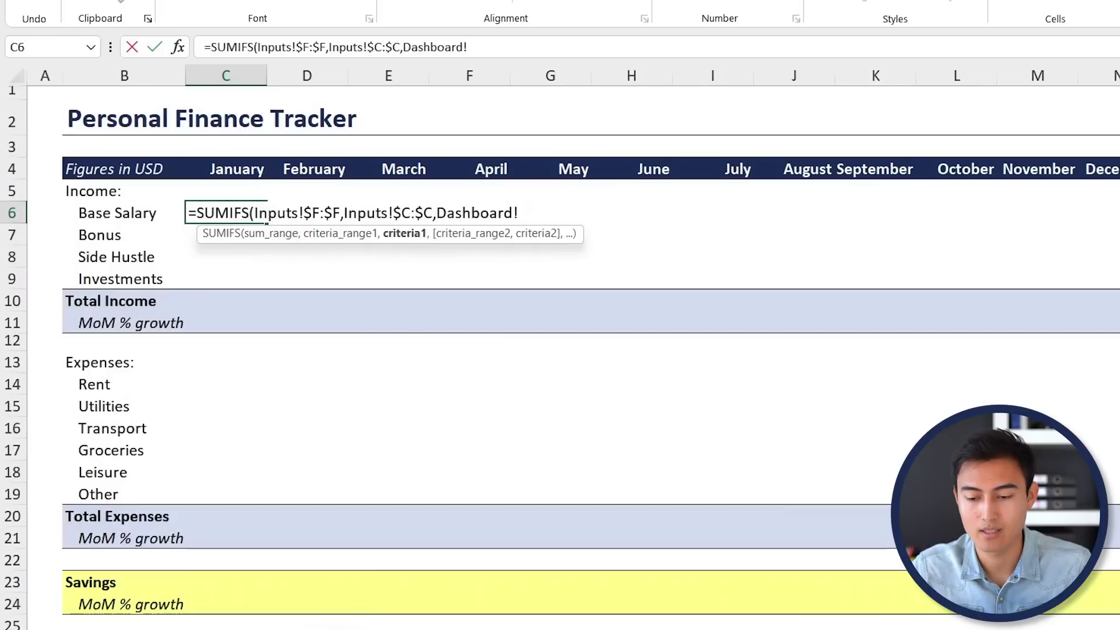
{"action": "left_click", "coordinate": [245, 168]}
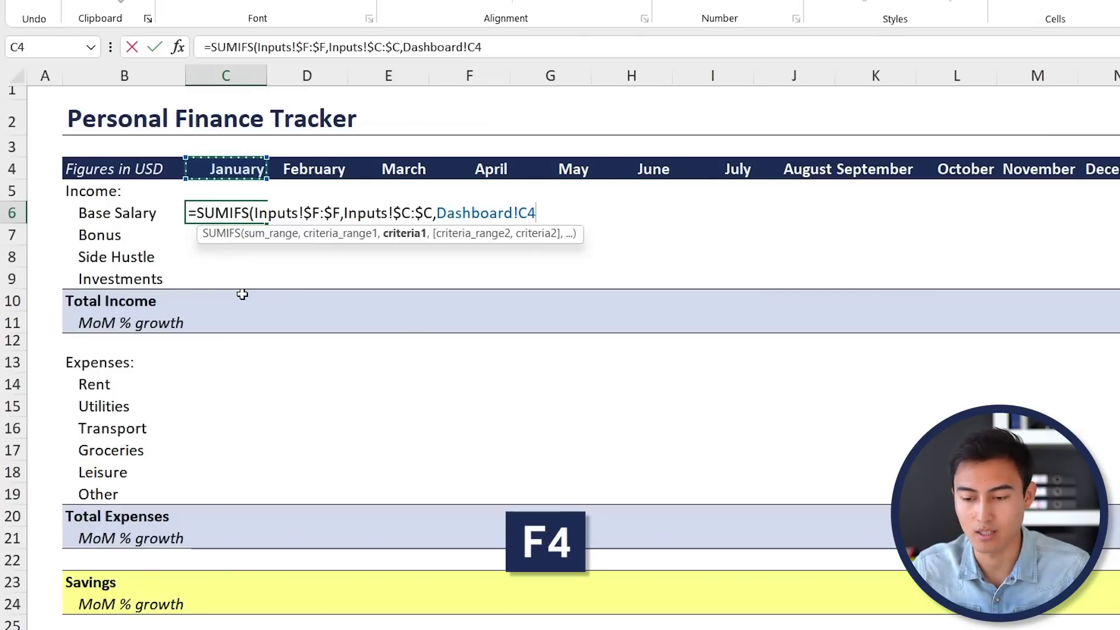
{"action": "key", "text": "F4"}
{"action": "key", "text": "F4"}
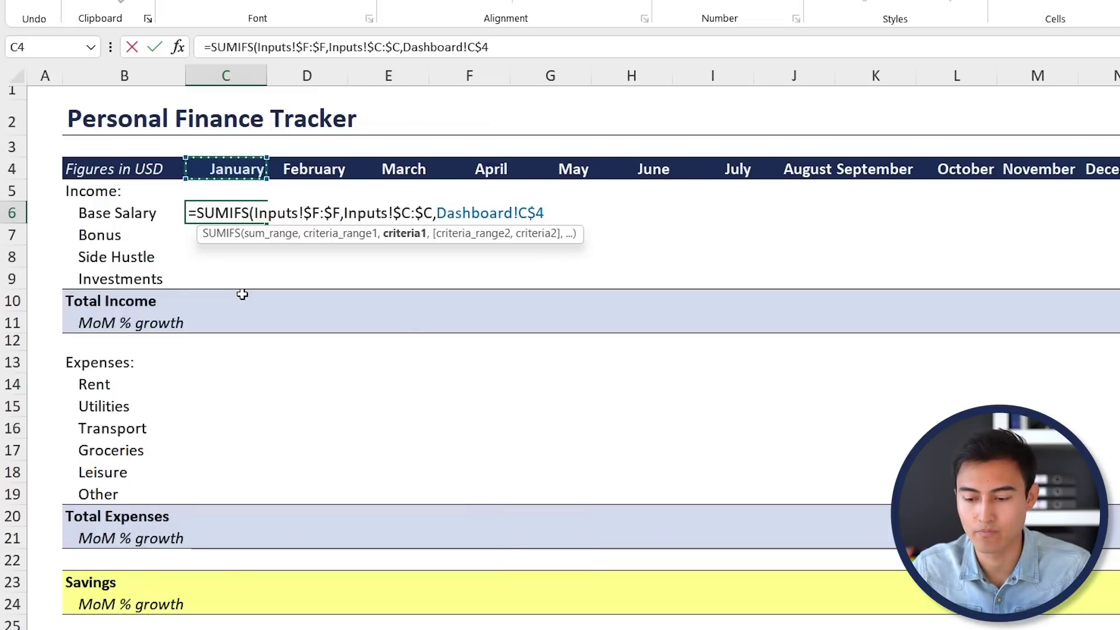
{"action": "type", "text": ","}
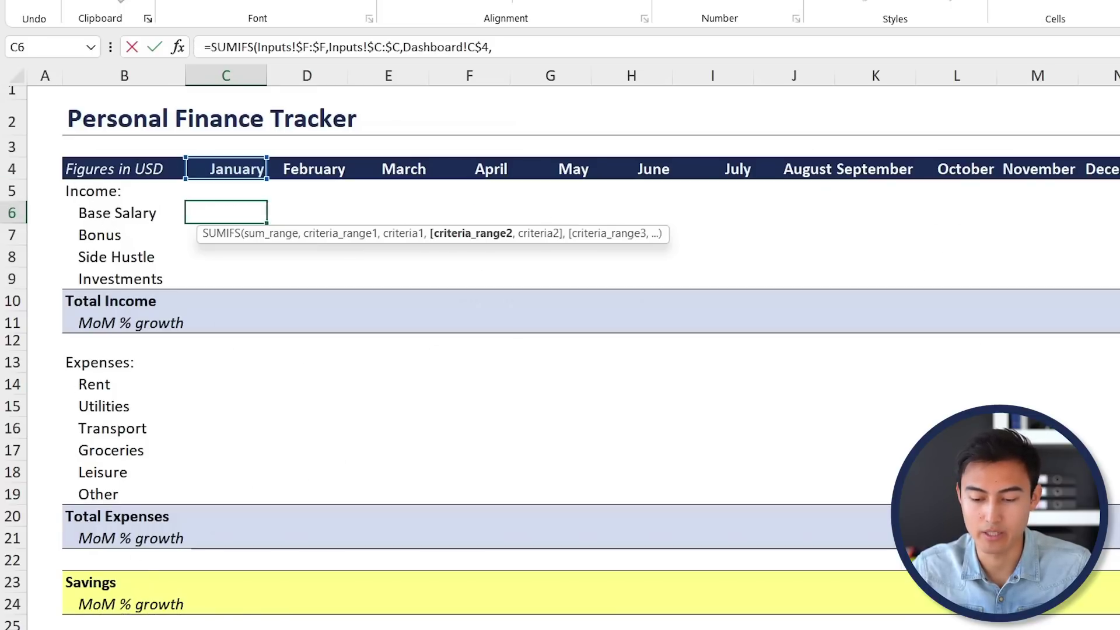
- Complete the SUMIFS formula with the category condition, matching Inputs!$D:$D against the Base Salary label Dashboard!$B6 with its column locked
{"action": "key", "text": "ctrl+Page_Down"}
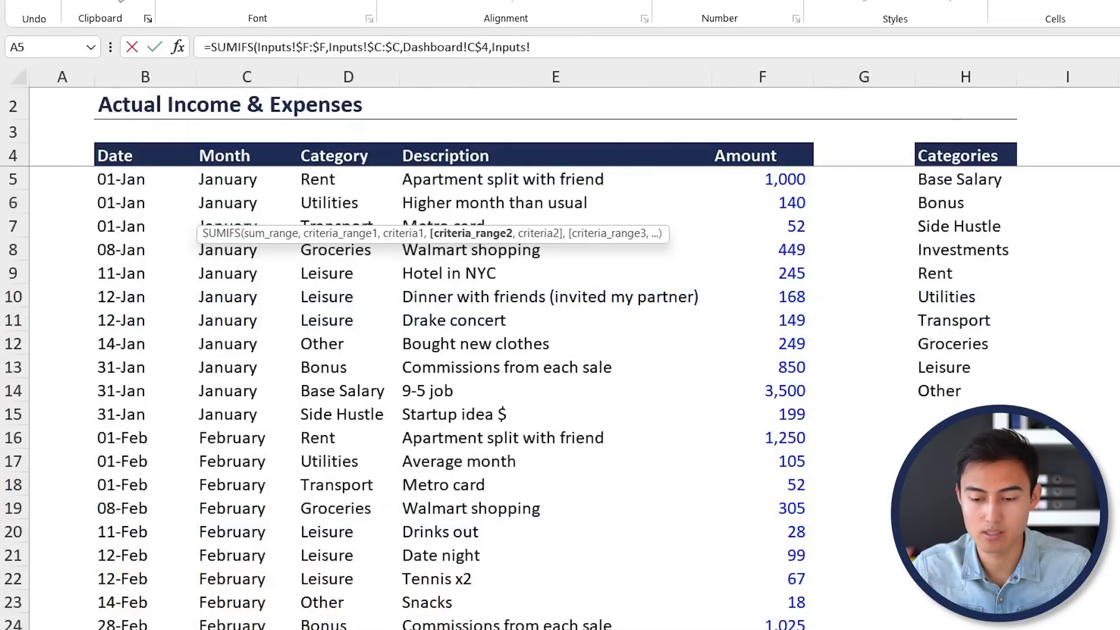
{"action": "left_click", "coordinate": [361, 73]}
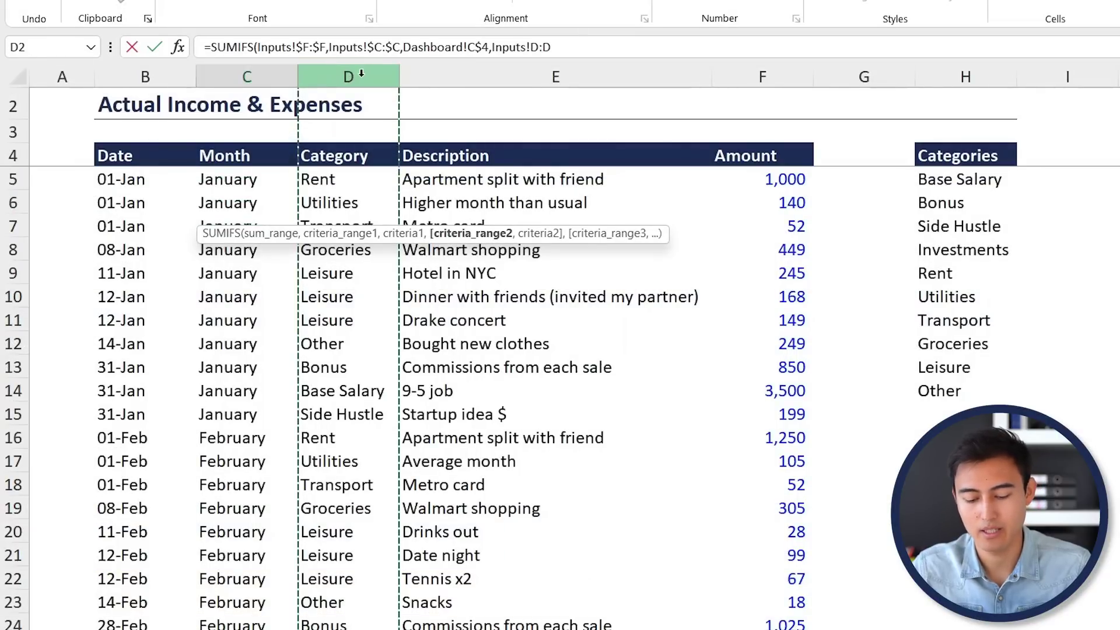
{"action": "key", "text": "F4"}
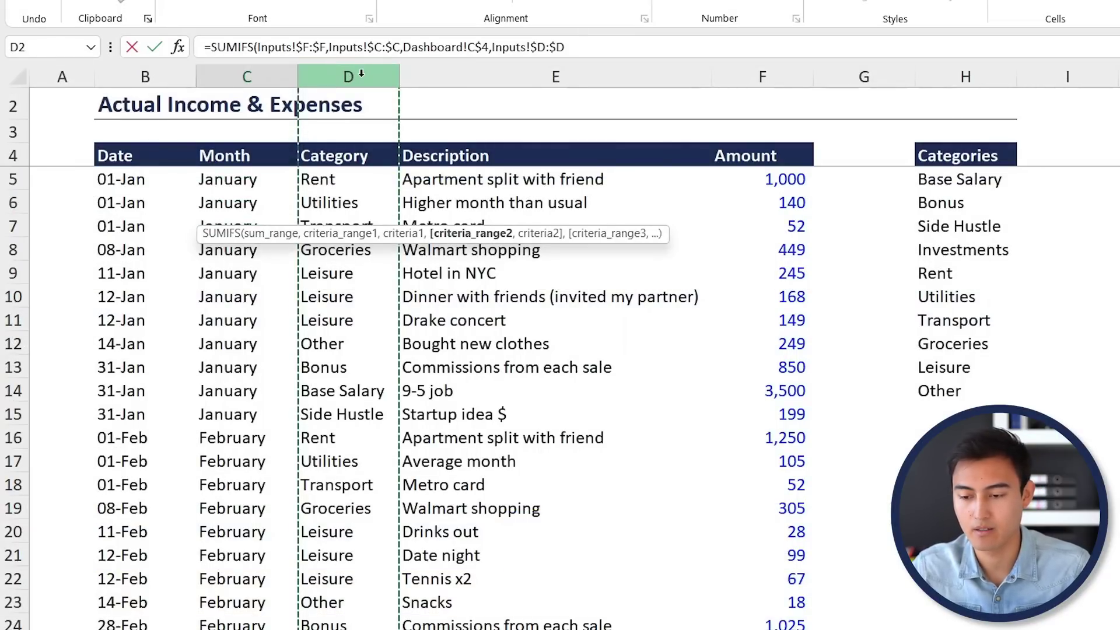
{"action": "type", "text": ","}
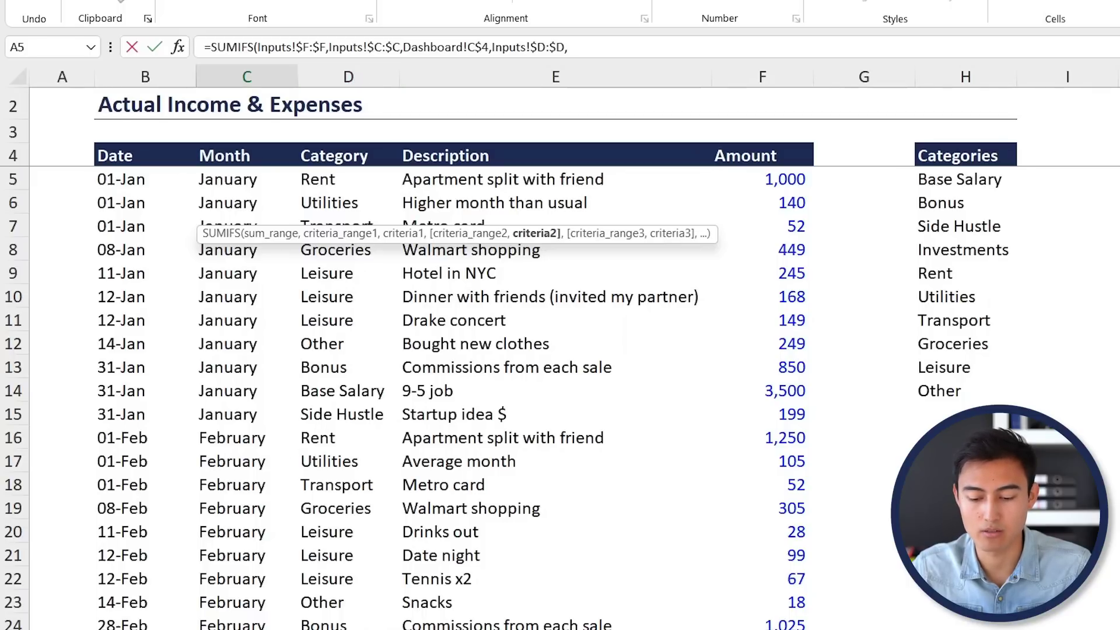
{"action": "key", "text": "ctrl+Page_Up"}
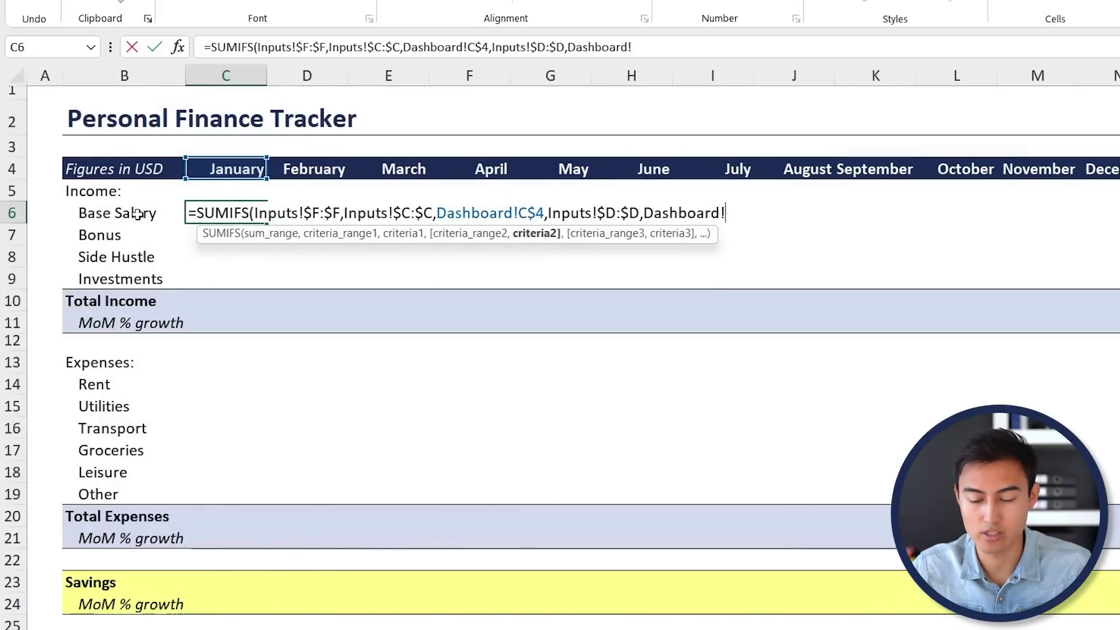
{"action": "left_click", "coordinate": [135, 214]}
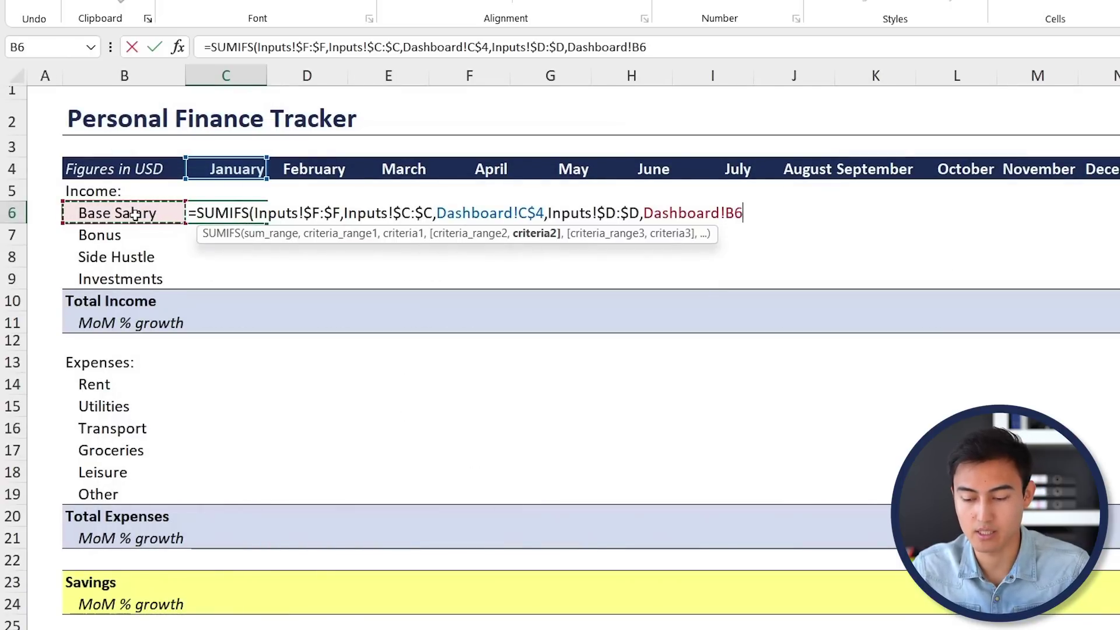
{"action": "key", "text": "F4"}
{"action": "key", "text": "F4"}
{"action": "key", "text": "F4"}
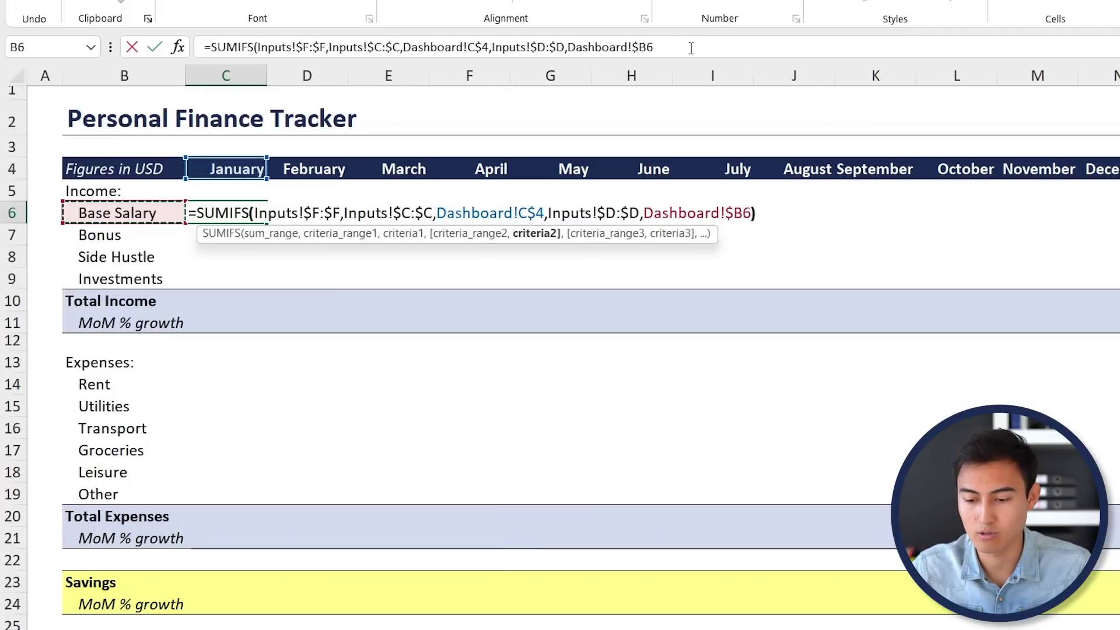
{"action": "type", "text": ")"}
{"action": "key", "text": "Return"}
{"action": "key", "text": "Up"}
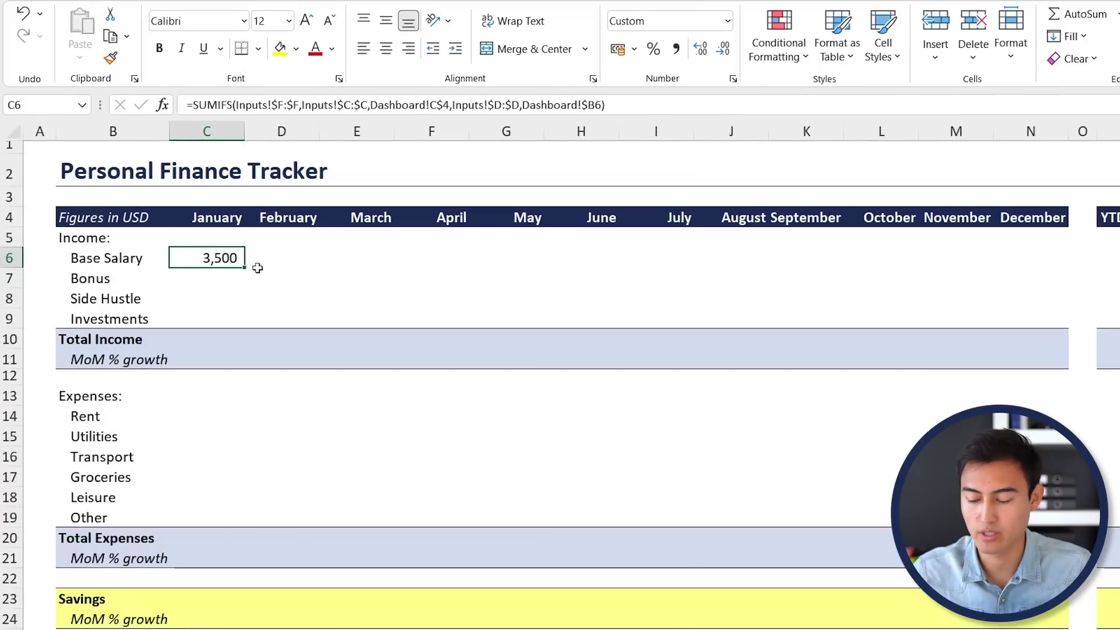
- Fill the Base Salary formula from January in C6 across to December in N6
{"action": "key", "text": "shift+Right"}
{"action": "key", "text": "shift+Right"}
{"action": "key", "text": "shift+Right"}
{"action": "key", "text": "shift+Right"}
{"action": "key", "text": "shift+Right"}
{"action": "key", "text": "shift+Right"}
{"action": "key", "text": "shift+Right"}
{"action": "key", "text": "shift+Right"}
{"action": "key", "text": "shift+Right"}
{"action": "key", "text": "shift+Right"}
{"action": "key", "text": "shift+Right"}
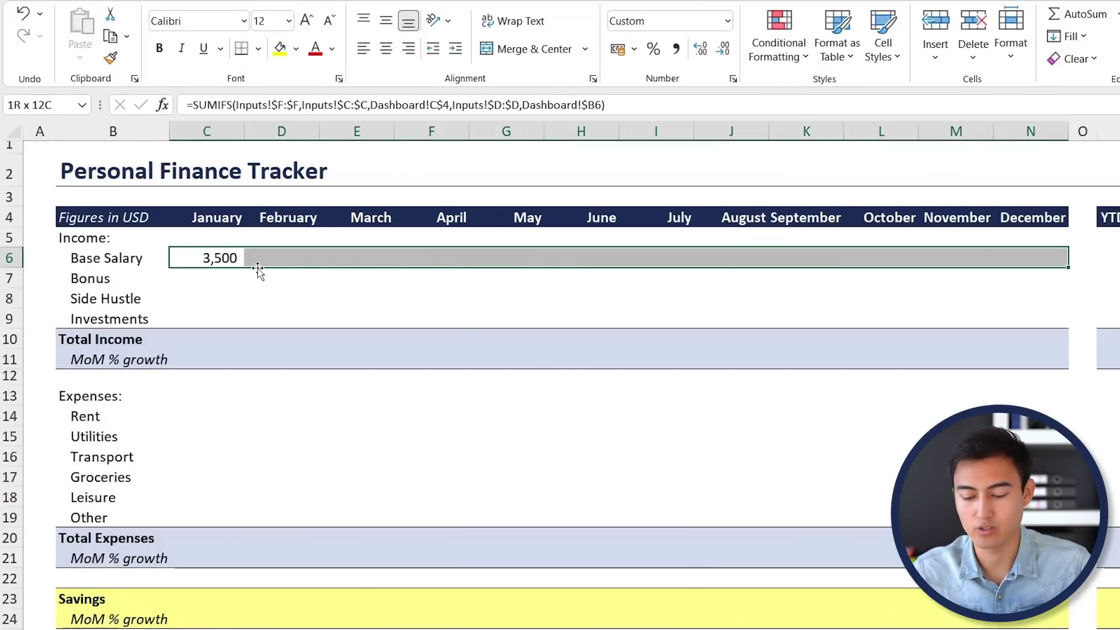
{"action": "key", "text": "ctrl+r"}
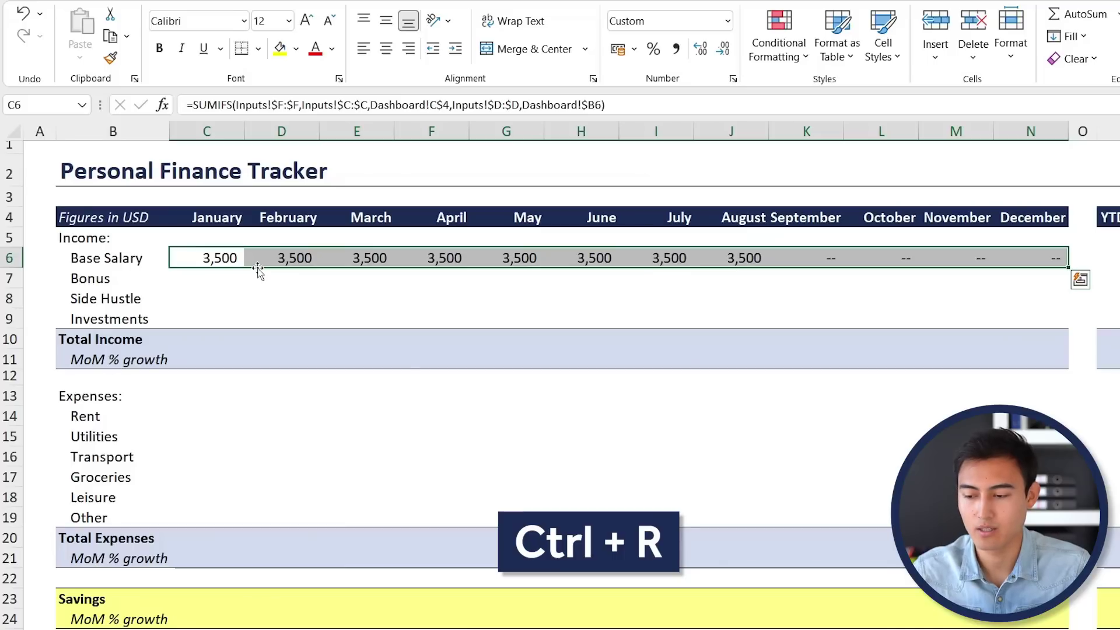
- Fill the Base Salary formulas in C6:N6 down through the Bonus, Side Hustle and Investments rows to row 9
{"action": "key", "text": "shift+Down"}
{"action": "key", "text": "shift+Down"}
{"action": "key", "text": "shift+Down"}
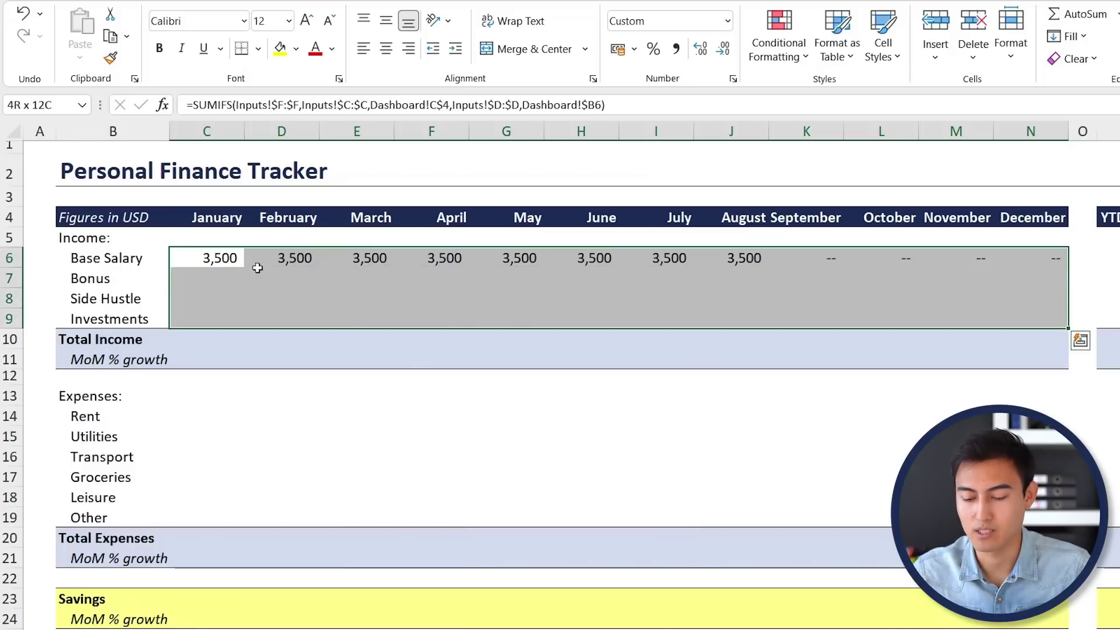
{"action": "key", "text": "ctrl+d"}
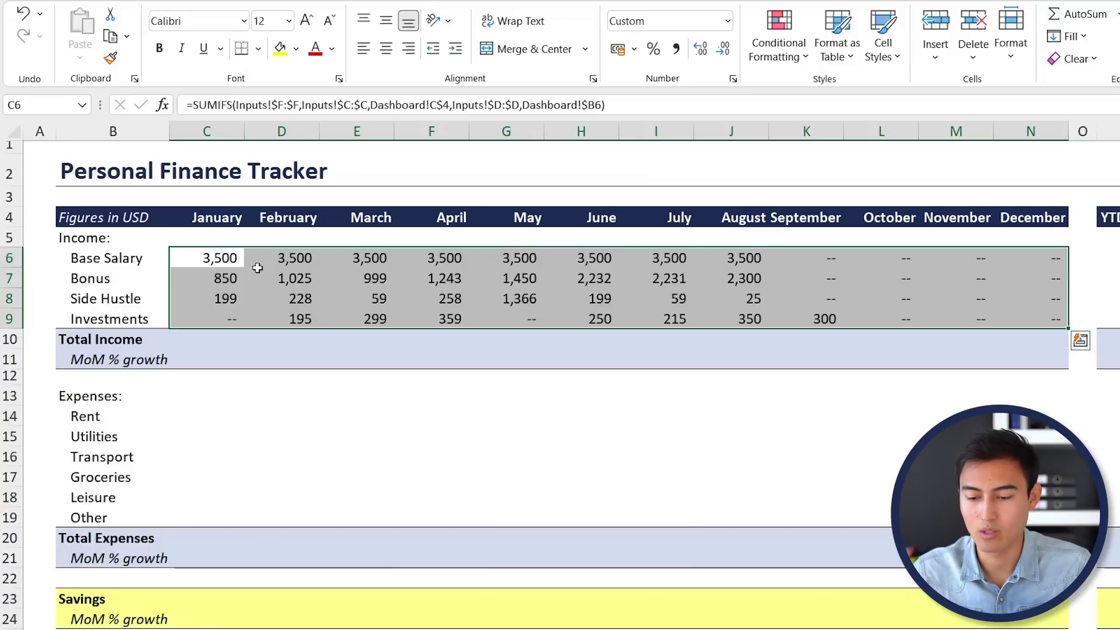
{"action": "key", "text": "shift+BackSpace"}
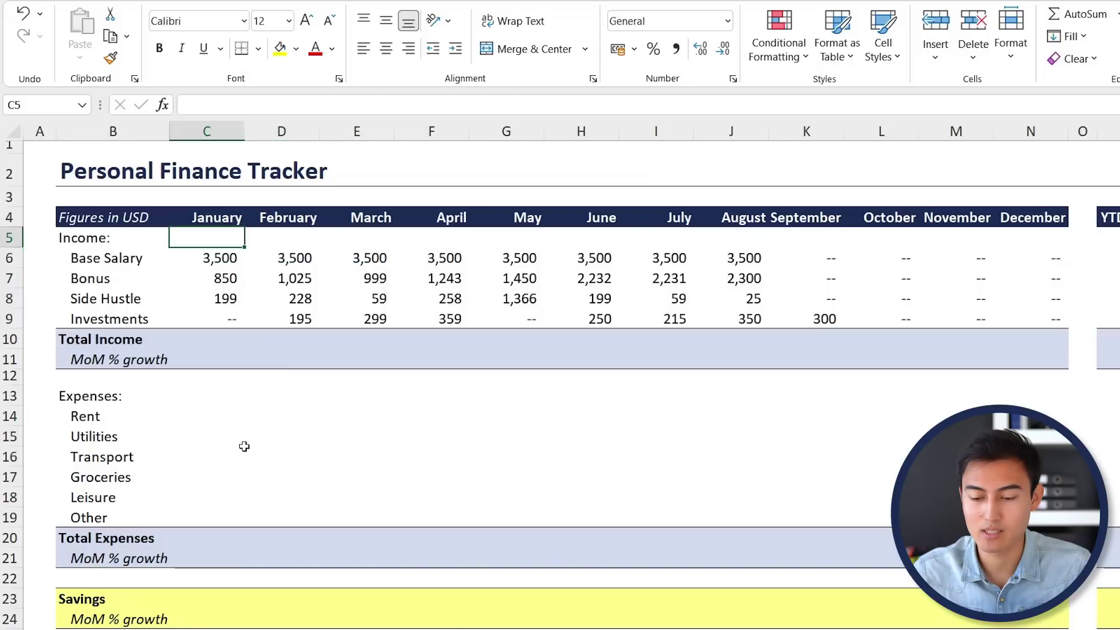
- Copy the Base Salary SUMIFS formula from C6 into all expense rows, Rent through Other, for January to December (C14:N19)
{"action": "key", "text": "ctrl+c"}
{"action": "key", "text": "Down"}
{"action": "key", "text": "Down"}
{"action": "key", "text": "Down"}
{"action": "key", "text": "Down"}
{"action": "key", "text": "Down"}
{"action": "key", "text": "Down"}
{"action": "key", "text": "Down"}
{"action": "key", "text": "Down"}
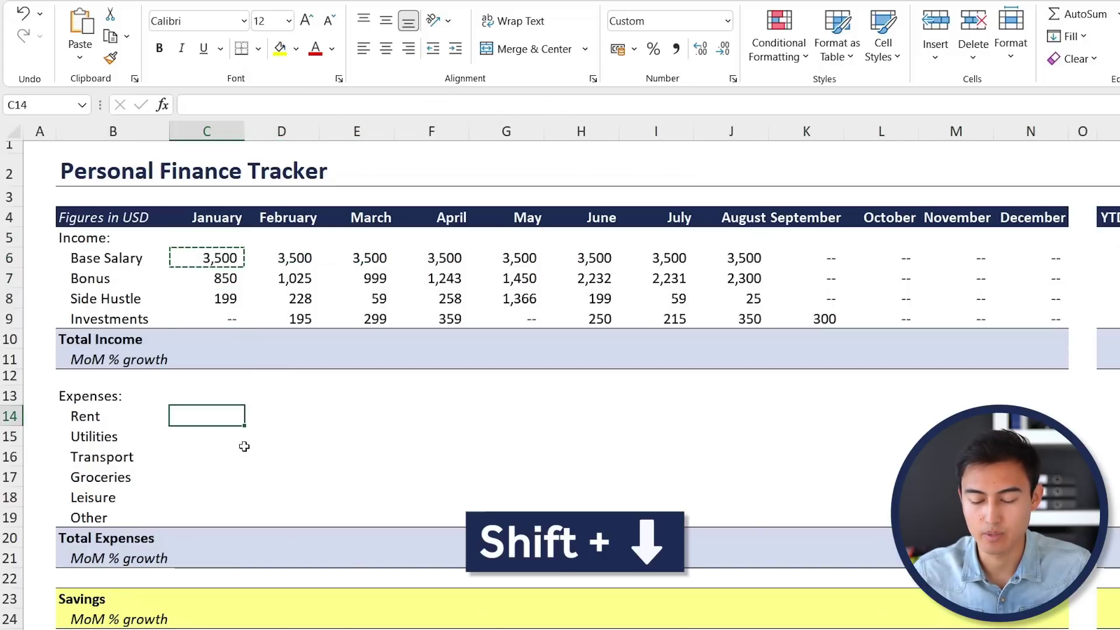
{"action": "key", "text": "shift+Down"}
{"action": "key", "text": "shift+Down"}
{"action": "key", "text": "shift+Down"}
{"action": "key", "text": "shift+Down"}
{"action": "key", "text": "shift+Down"}
{"action": "key", "text": "shift+Right"}
{"action": "key", "text": "shift+Right"}
{"action": "key", "text": "shift+Right"}
{"action": "key", "text": "shift+Right"}
{"action": "key", "text": "shift+Right"}
{"action": "key", "text": "shift+Right"}
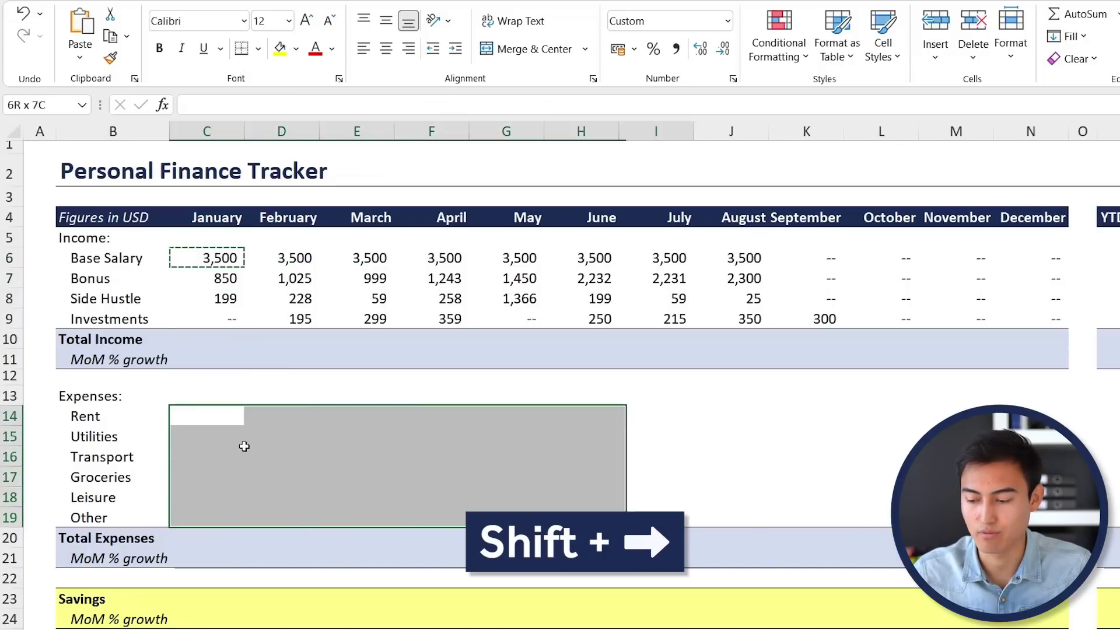
{"action": "key", "text": "shift+Right"}
{"action": "key", "text": "shift+Right"}
{"action": "key", "text": "shift+Right"}
{"action": "key", "text": "shift+Right"}
{"action": "key", "text": "shift+Right"}
{"action": "key", "text": "ctrl+v"}
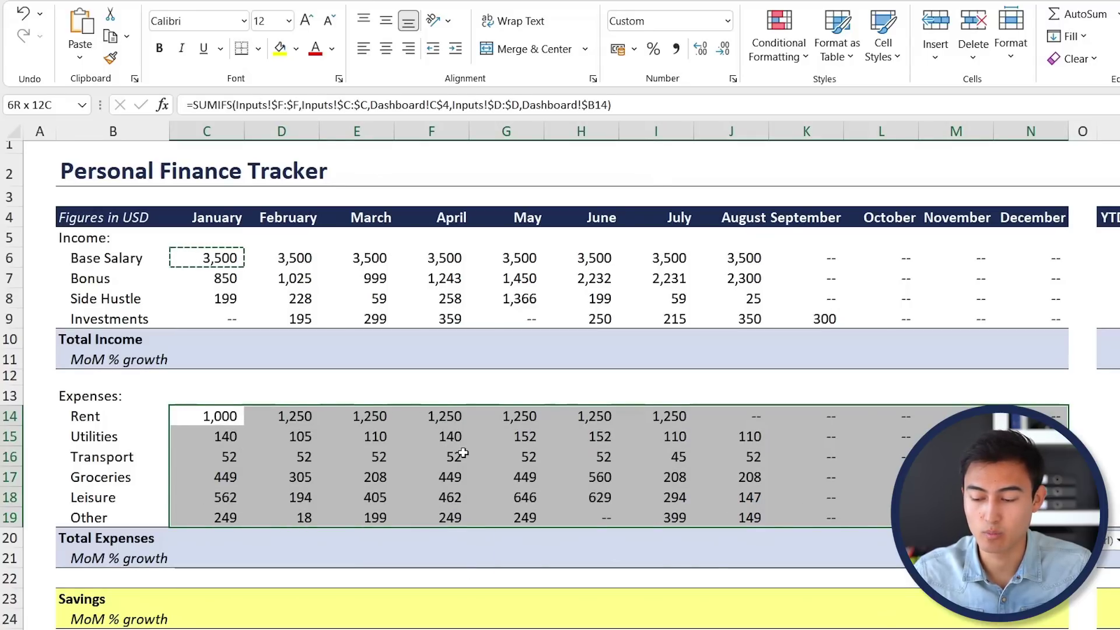
- Use AutoSum to fill the Total Income row from January to December (C10:N10) with the sums of the income categories
{"action": "left_click", "coordinate": [797, 316]}
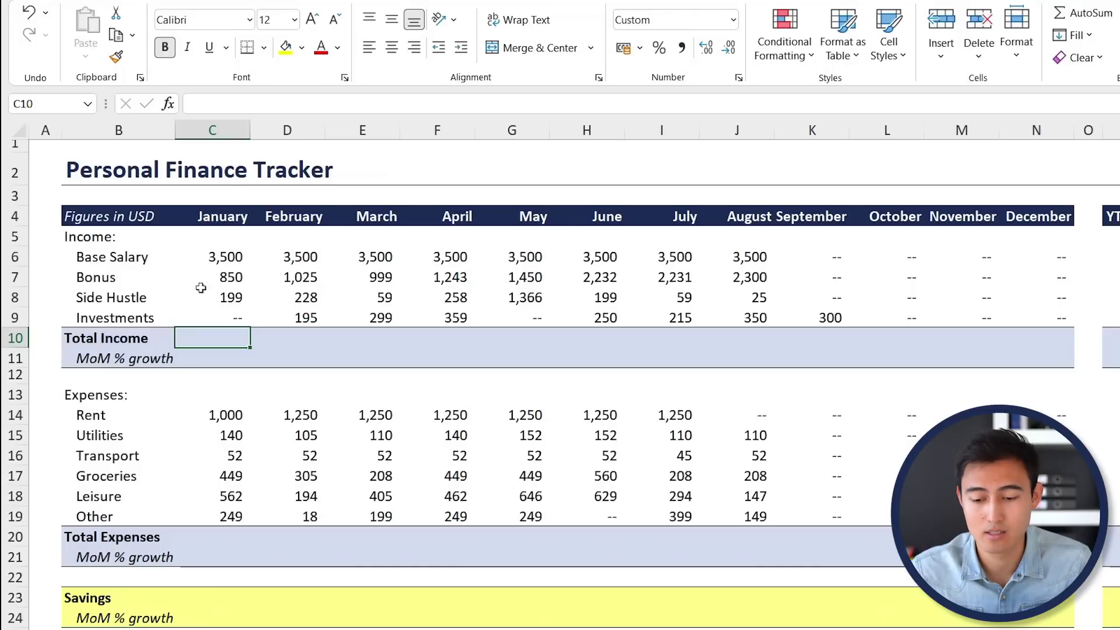
{"action": "key", "text": "Left"}
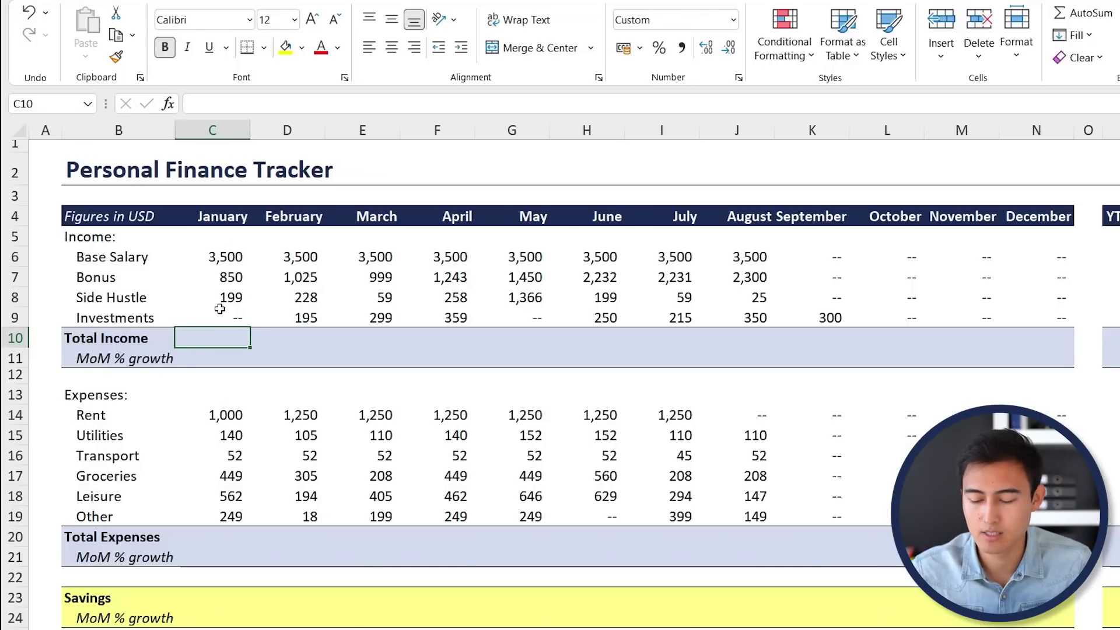
{"action": "key", "text": "shift+Right"}
{"action": "key", "text": "shift+Right"}
{"action": "key", "text": "shift+Right"}
{"action": "key", "text": "shift+Right"}
{"action": "key", "text": "shift+Right"}
{"action": "key", "text": "shift+Right"}
{"action": "key", "text": "shift+Right"}
{"action": "key", "text": "shift+Right"}
{"action": "key", "text": "shift+Right"}
{"action": "key", "text": "shift+Right"}
{"action": "key", "text": "shift+Right"}
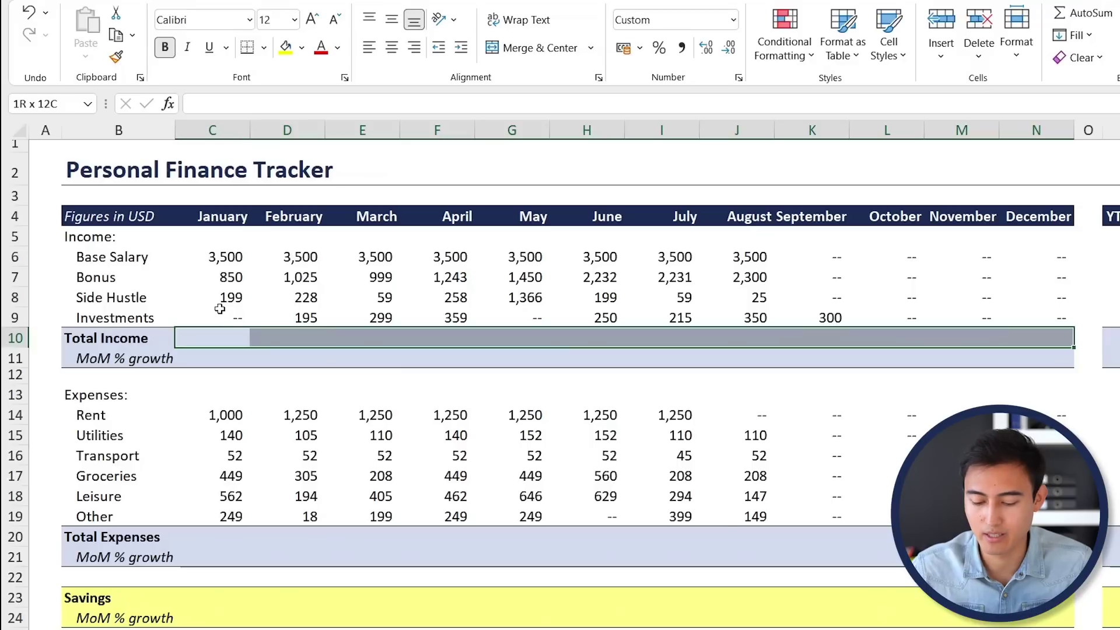
{"action": "key", "text": "alt+equal"}
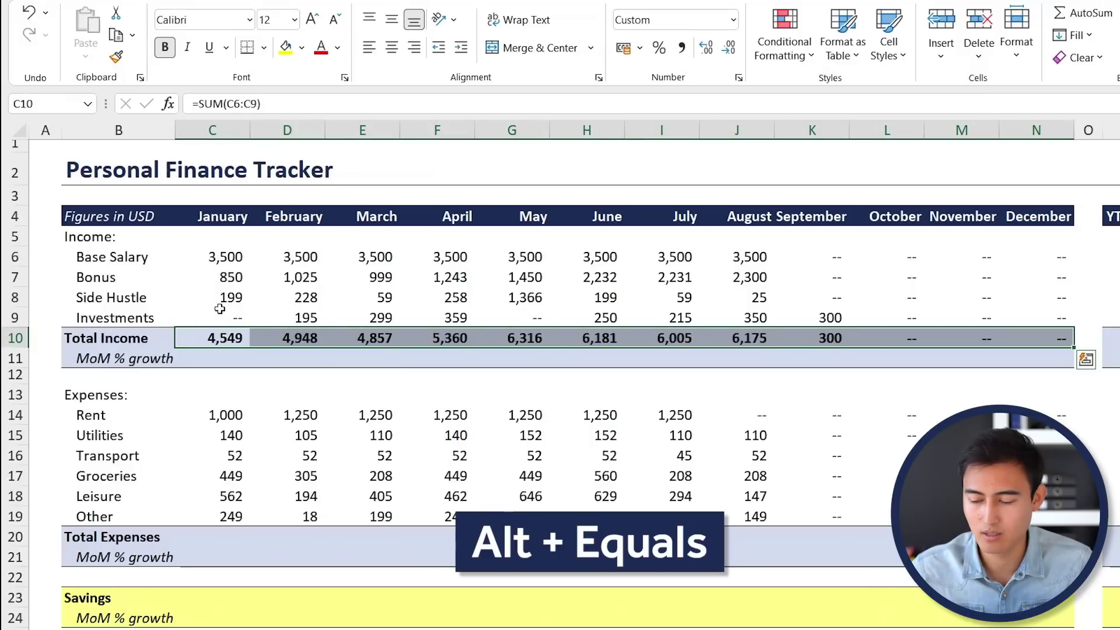
- Use AutoSum to fill the Total Expenses row from January to December (C20:N20) with the sums of the expense categories
{"action": "key", "text": "Down"}
{"action": "key", "text": "Down"}
{"action": "key", "text": "Down"}
{"action": "key", "text": "Down"}
{"action": "key", "text": "Down"}
{"action": "key", "text": "Down"}
{"action": "key", "text": "Down"}
{"action": "key", "text": "Down"}
{"action": "key", "text": "Down"}
{"action": "key", "text": "Down"}
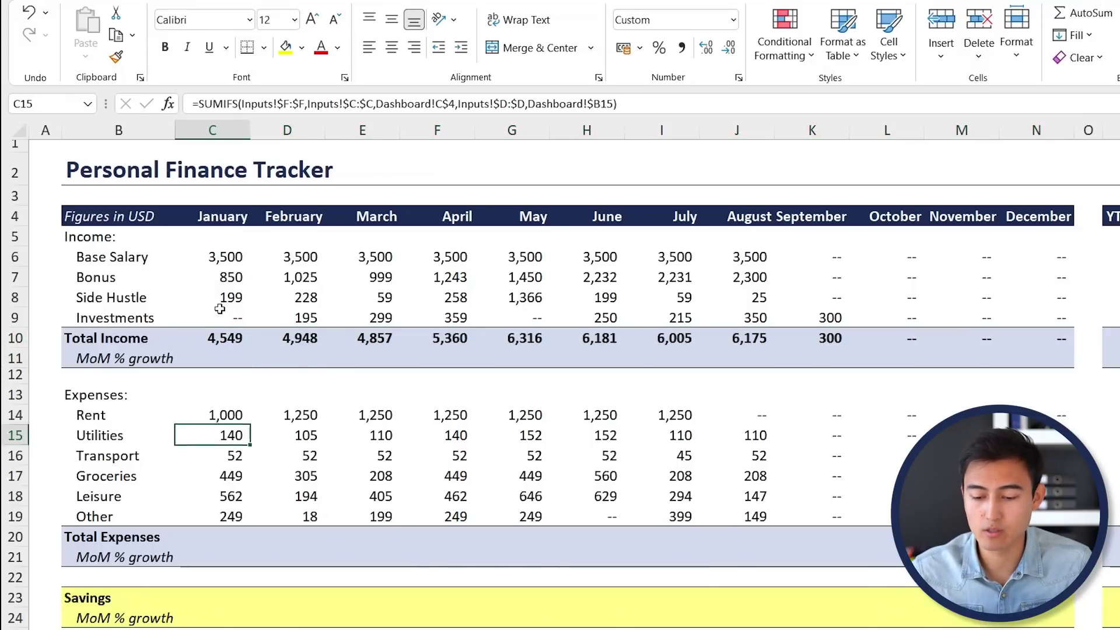
{"action": "key", "text": "shift+Right"}
{"action": "key", "text": "shift+Right"}
{"action": "key", "text": "shift+Right"}
{"action": "key", "text": "shift+Right"}
{"action": "key", "text": "shift+Right"}
{"action": "key", "text": "shift+Right"}
{"action": "key", "text": "shift+Right"}
{"action": "key", "text": "shift+Right"}
{"action": "key", "text": "shift+Right"}
{"action": "key", "text": "shift+Right"}
{"action": "key", "text": "shift+Right"}
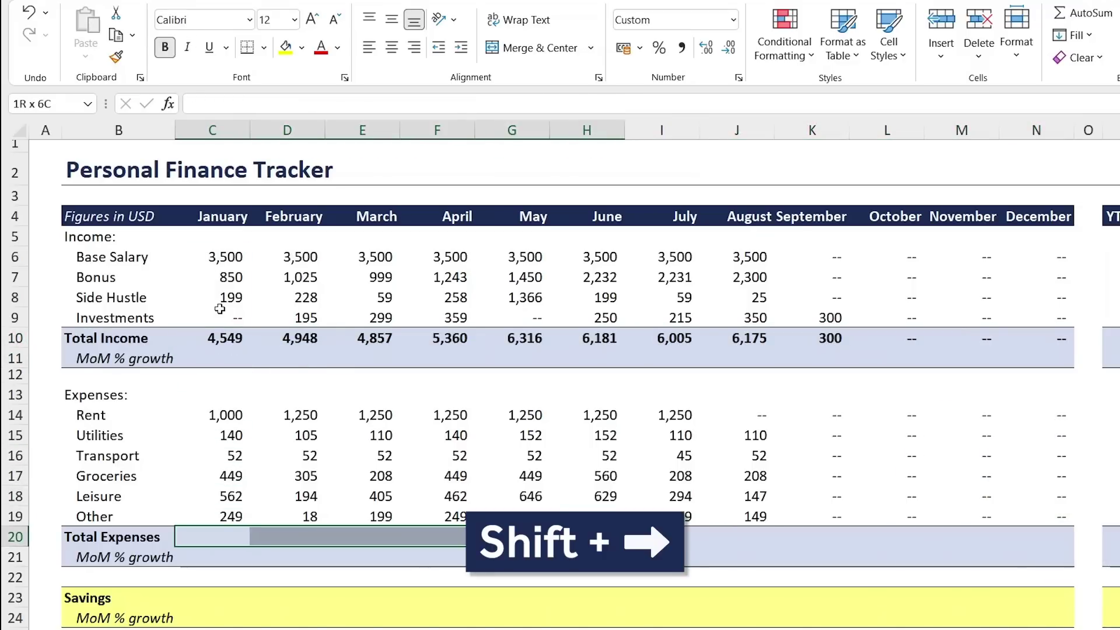
{"action": "key", "text": "alt+equal"}
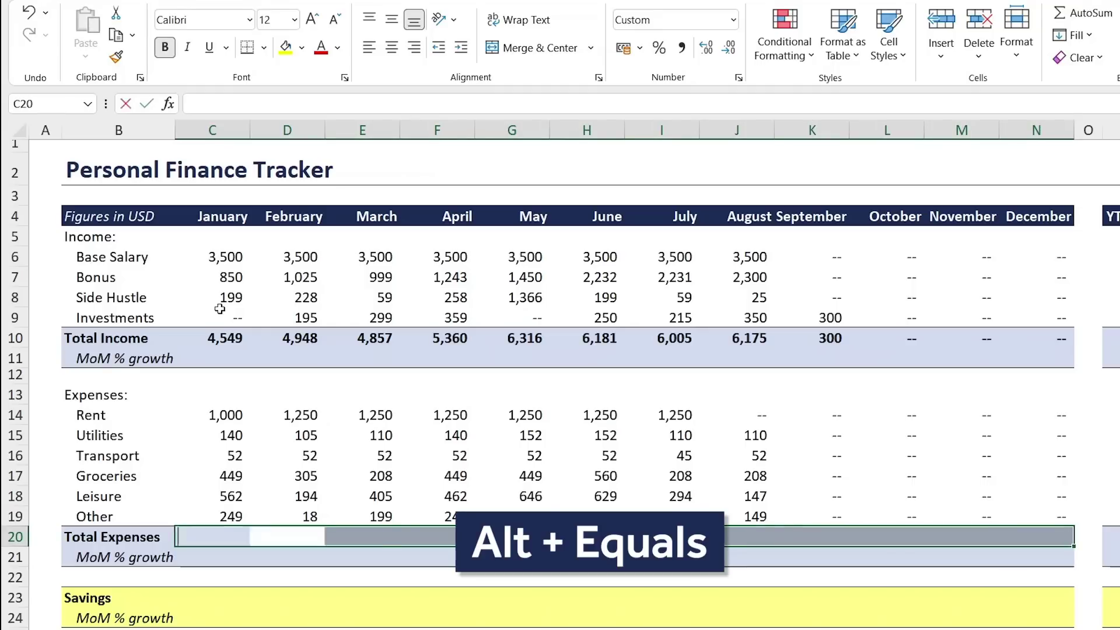
- Enter the January Savings formula =C10-C20 in C23, subtracting Total Expenses from Total Income
{"action": "key", "text": "Down"}
{"action": "key", "text": "Down"}
{"action": "key", "text": "Down"}
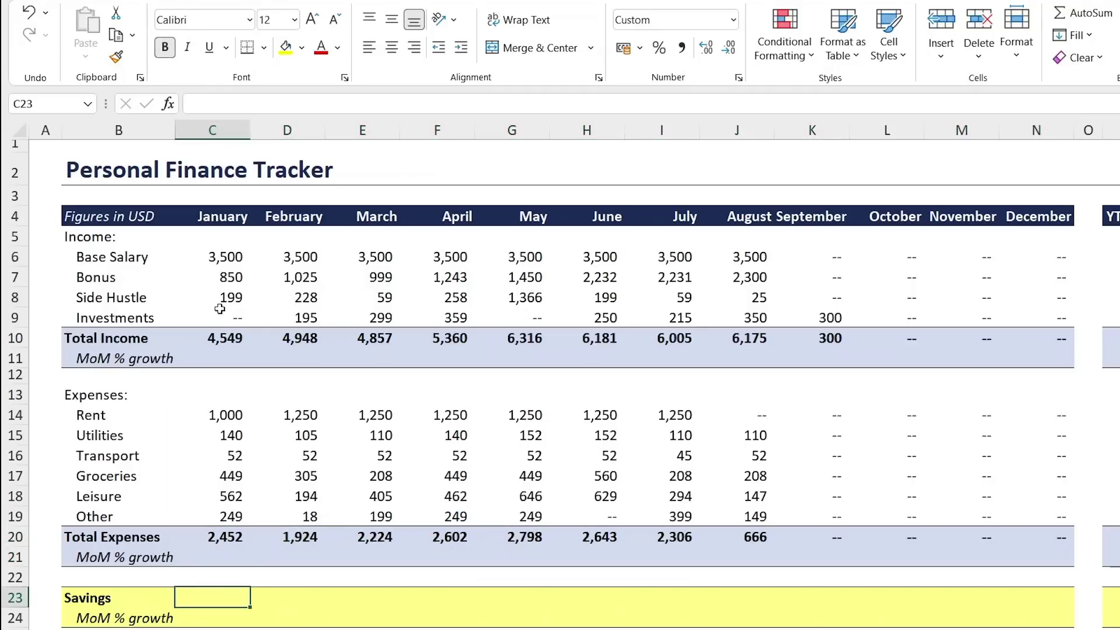
{"action": "type", "text": "="}
{"action": "key", "text": "Up"}
{"action": "key", "text": "Up"}
{"action": "key", "text": "Up"}
{"action": "key", "text": "Up"}
{"action": "key", "text": "Up"}
{"action": "key", "text": "Up"}
{"action": "key", "text": "Up"}
{"action": "key", "text": "Up"}
{"action": "key", "text": "Up"}
{"action": "key", "text": "Up"}
{"action": "key", "text": "Up"}
{"action": "key", "text": "Up"}
{"action": "key", "text": "Up"}
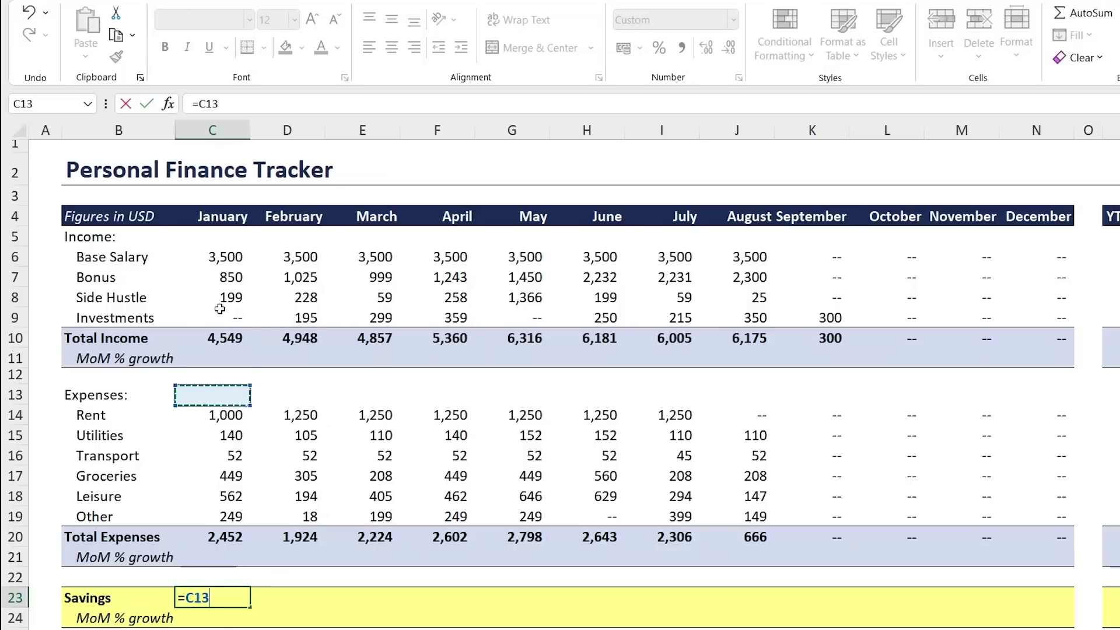
{"action": "type", "text": "-"}
{"action": "key", "text": "Up"}
{"action": "key", "text": "Up"}
{"action": "key", "text": "Up"}
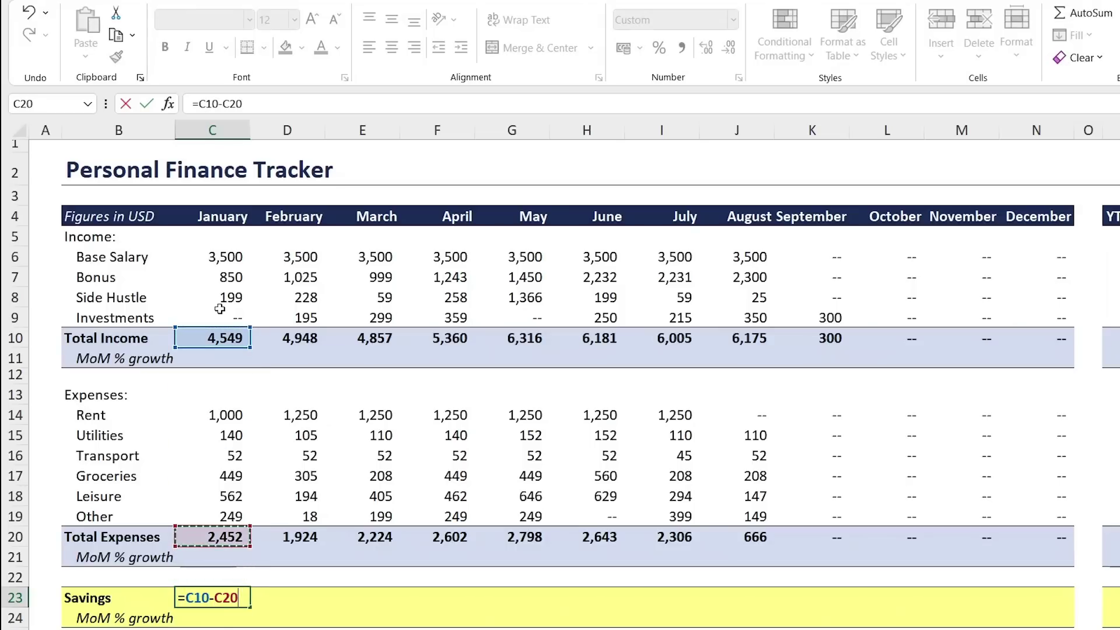
{"action": "key", "text": "Return"}
- Fill the Savings formula from January in C23 across to December in N23
{"action": "key", "text": "Up"}
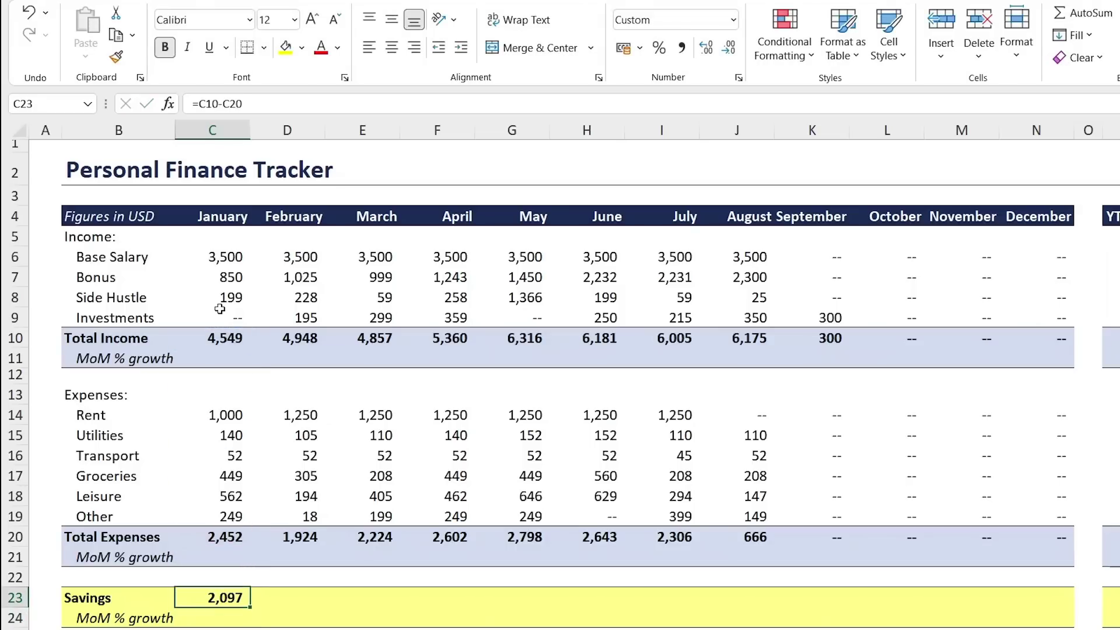
{"action": "key", "text": "shift+Right"}
{"action": "key", "text": "shift+Right"}
{"action": "key", "text": "shift+Right"}
{"action": "key", "text": "shift+Right"}
{"action": "key", "text": "shift+Right"}
{"action": "key", "text": "shift+Right"}
{"action": "key", "text": "shift+Right"}
{"action": "key", "text": "shift+Right"}
{"action": "key", "text": "shift+Right"}
{"action": "key", "text": "shift+Right"}
{"action": "key", "text": "shift+Right"}
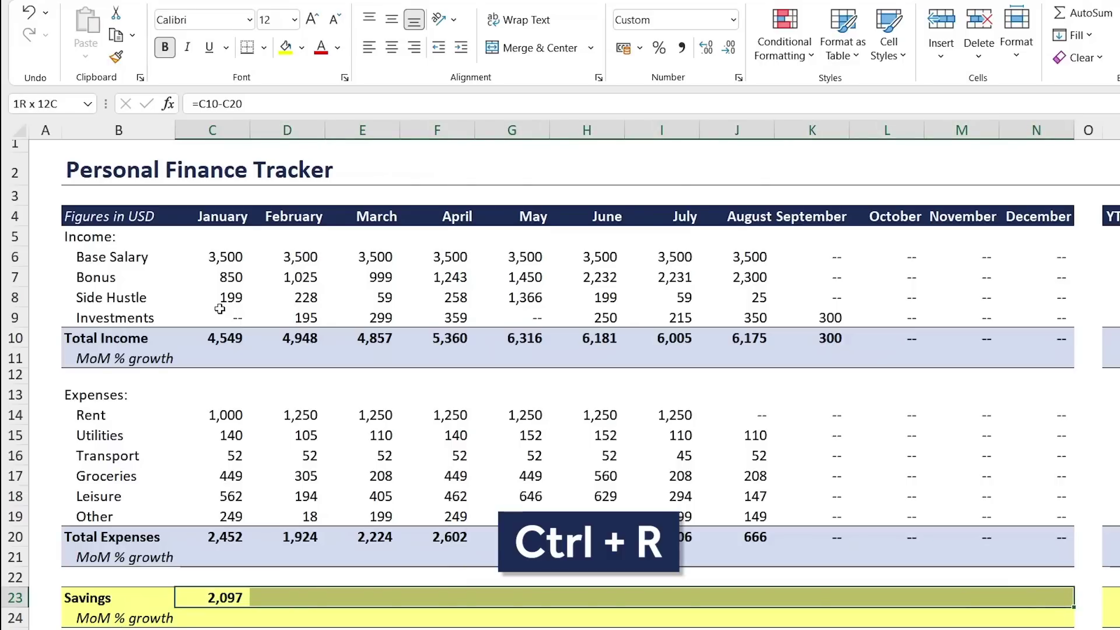
{"action": "key", "text": "ctrl+r"}
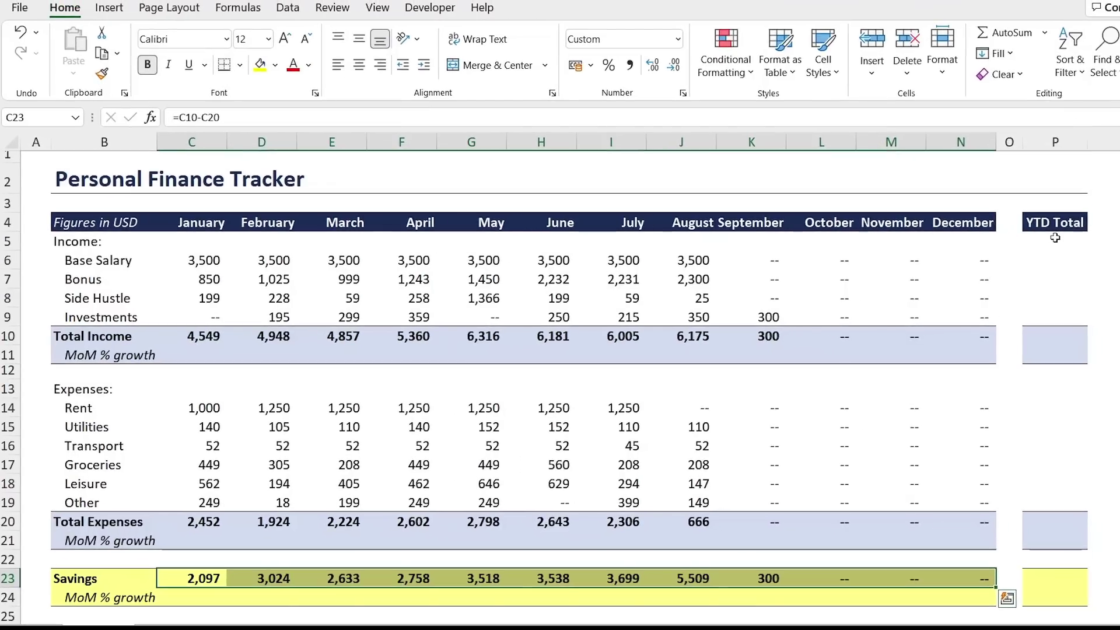
- Enter the YTD Total formula =SUM(C6:N6) for Base Salary in P6
{"action": "left_click", "coordinate": [1055, 238]}
{"action": "key", "text": "Return"}
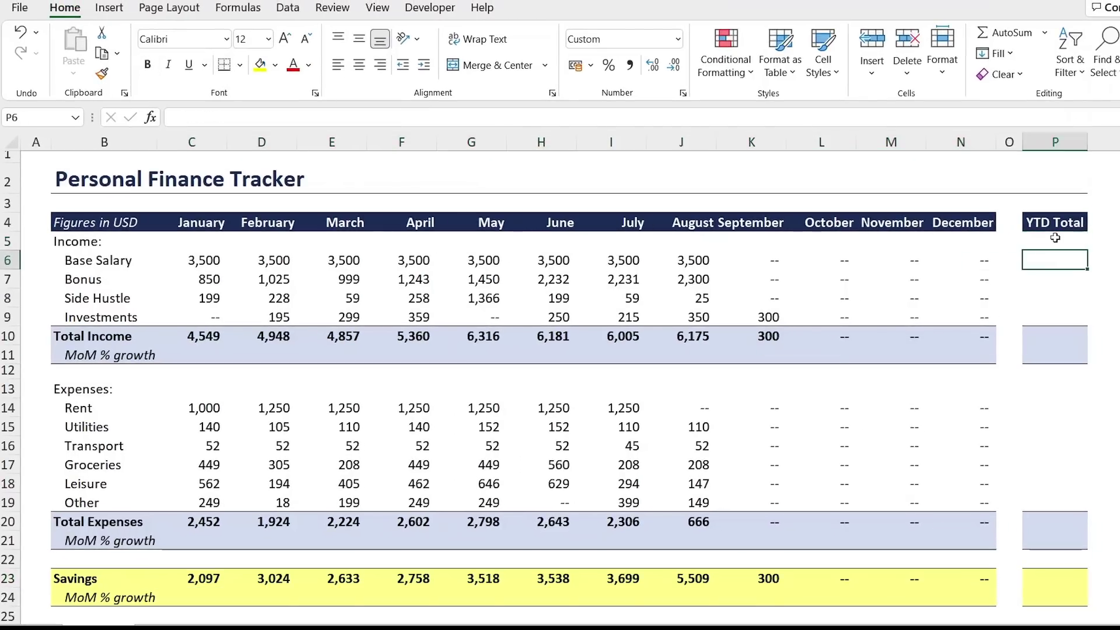
{"action": "type", "text": "=sum"}
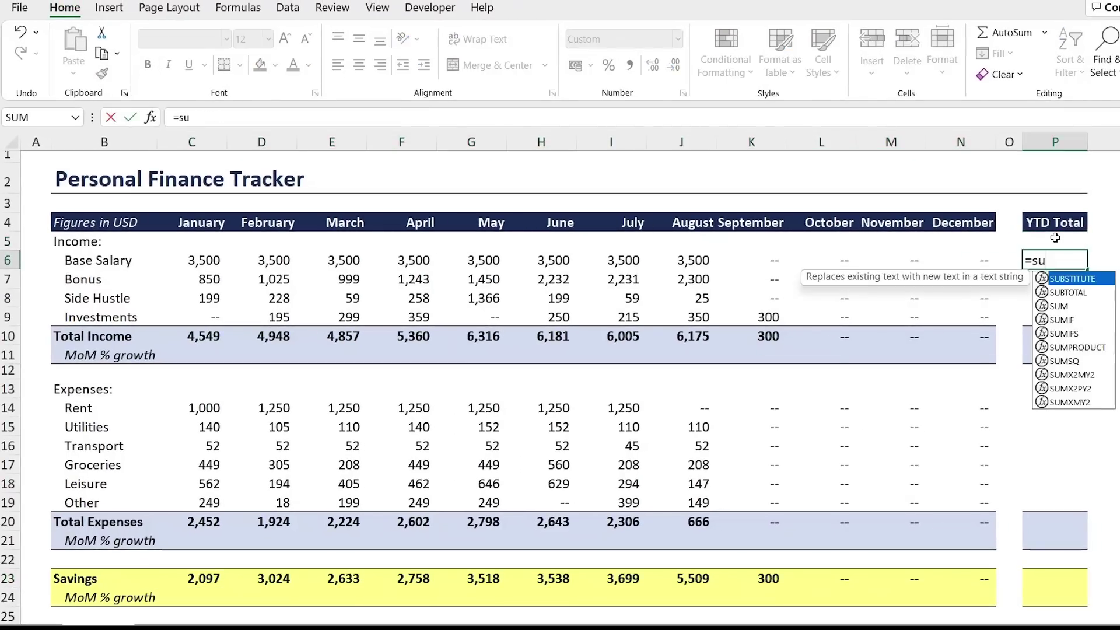
{"action": "key", "text": "Tab"}
{"action": "key", "text": "Left"}
{"action": "key", "text": "Left"}
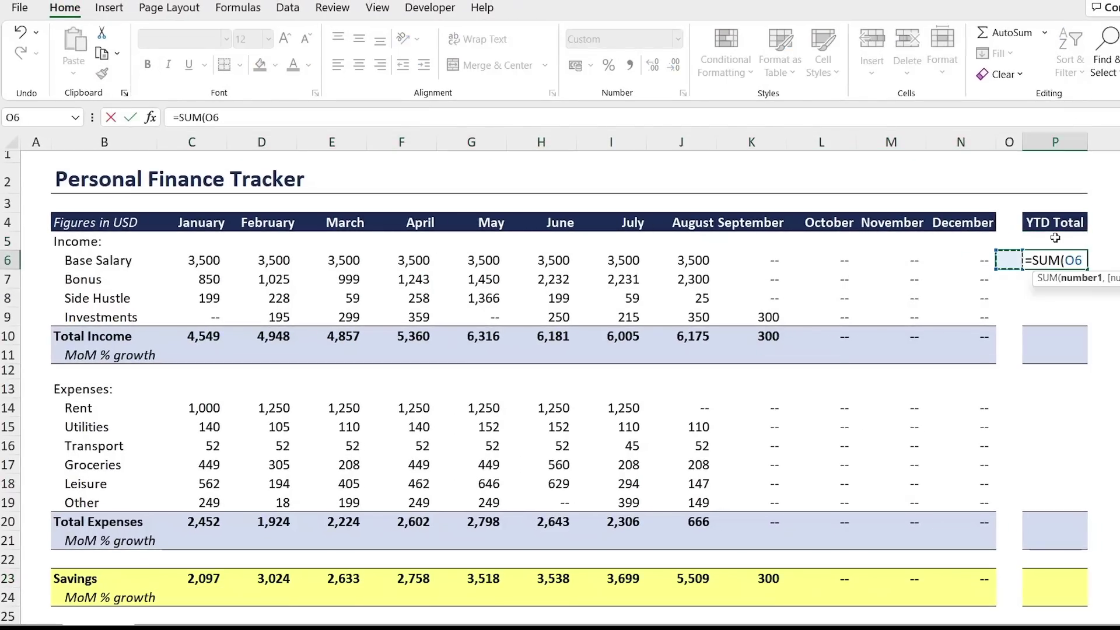
{"action": "key", "text": "shift+Left"}
{"action": "key", "text": "shift+Left"}
{"action": "key", "text": "shift+Left"}
{"action": "key", "text": "shift+Left"}
{"action": "key", "text": "shift+Left"}
{"action": "key", "text": "shift+Left"}
{"action": "key", "text": "shift+Left"}
{"action": "key", "text": "shift+Left"}
{"action": "key", "text": "shift+Left"}
{"action": "key", "text": "shift+Left"}
{"action": "key", "text": "shift+Left"}
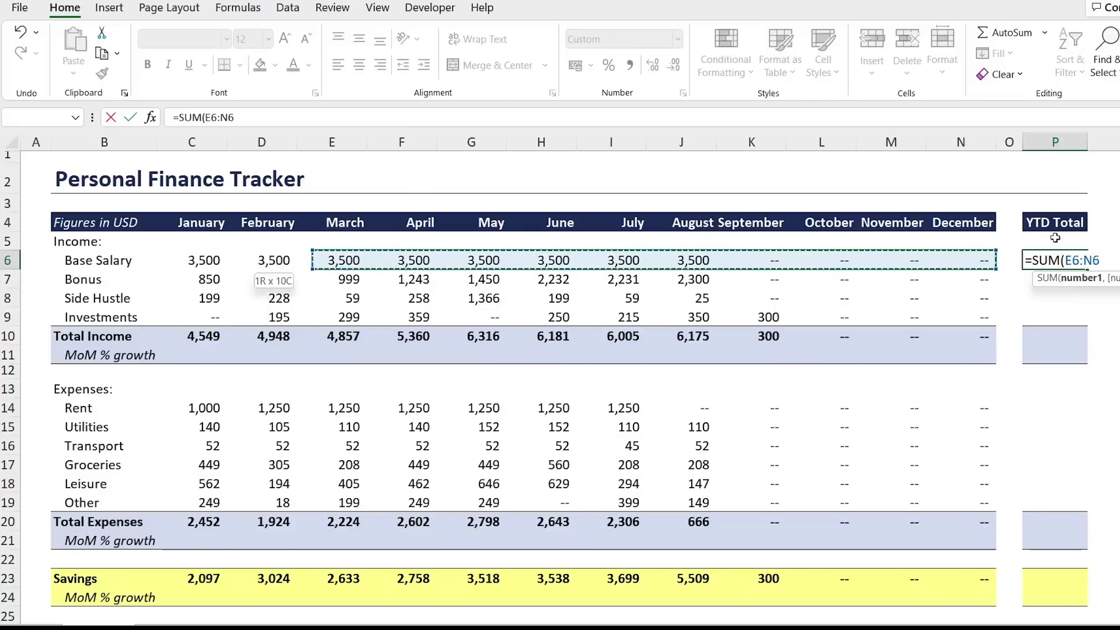
{"action": "key", "text": "Return"}
- Copy the Base Salary YTD formula from P6 and paste it as Formulas only over P6:P11
{"action": "key", "text": "Up"}
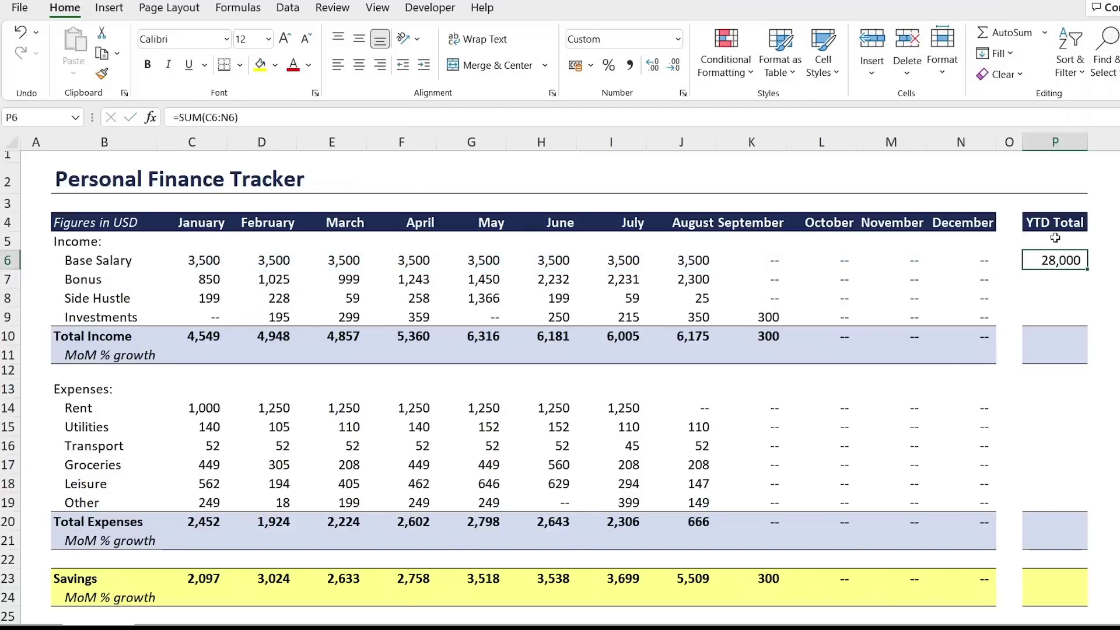
{"action": "key", "text": "ctrl+c"}
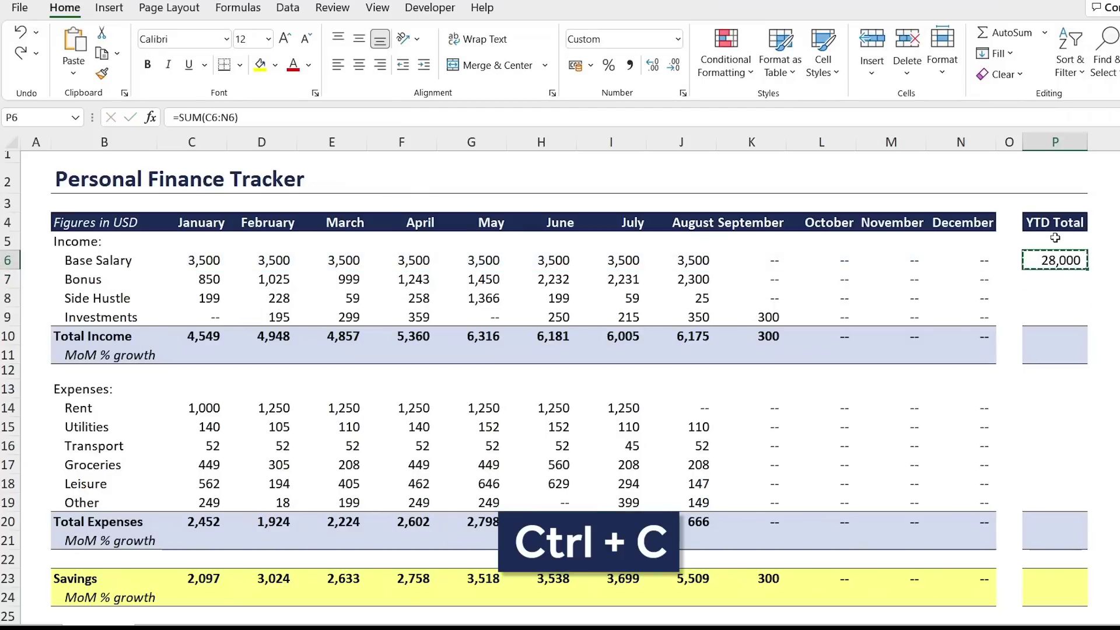
{"action": "key", "text": "shift+Down"}
{"action": "key", "text": "shift+Down"}
{"action": "key", "text": "shift+Down"}
{"action": "key", "text": "shift+Down"}
{"action": "key", "text": "shift+Down"}
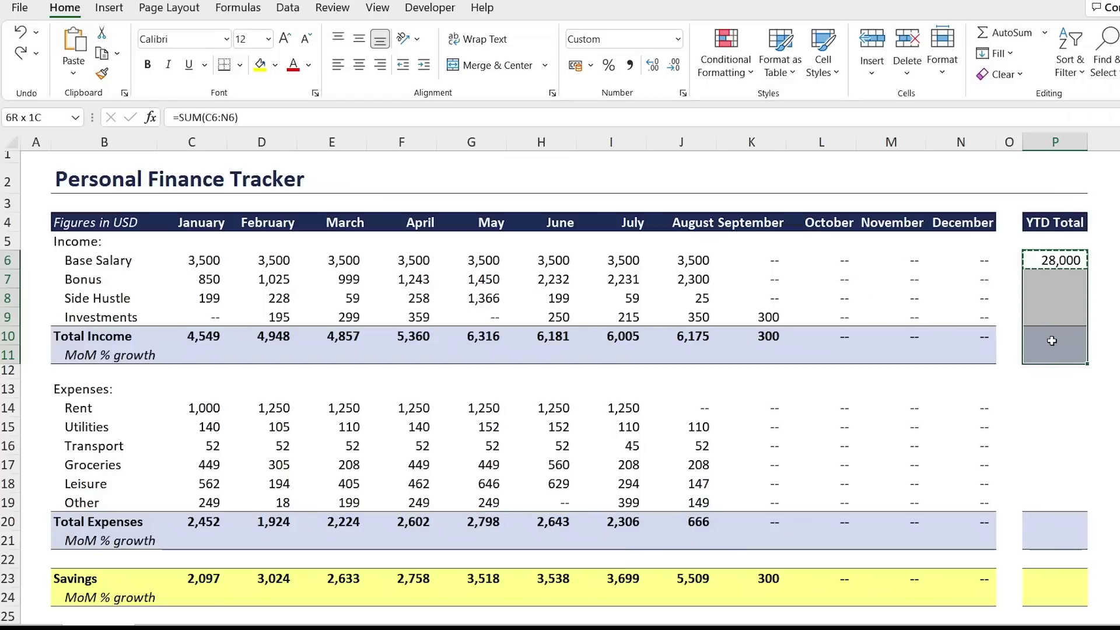
{"action": "key", "text": "ctrl+alt+v"}
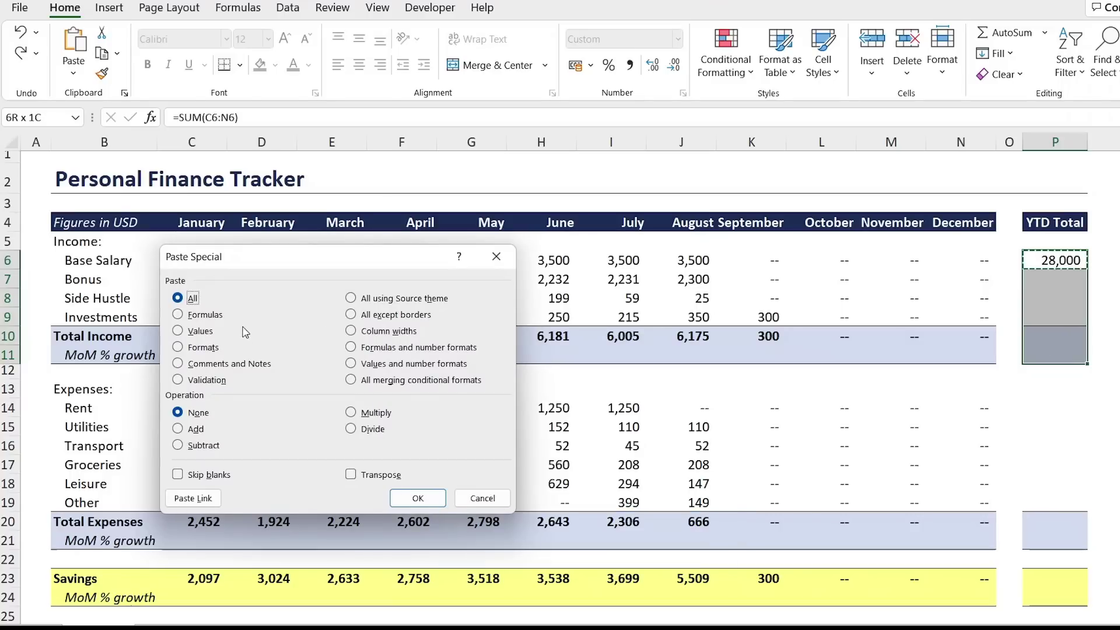
{"action": "left_click", "coordinate": [205, 316]}
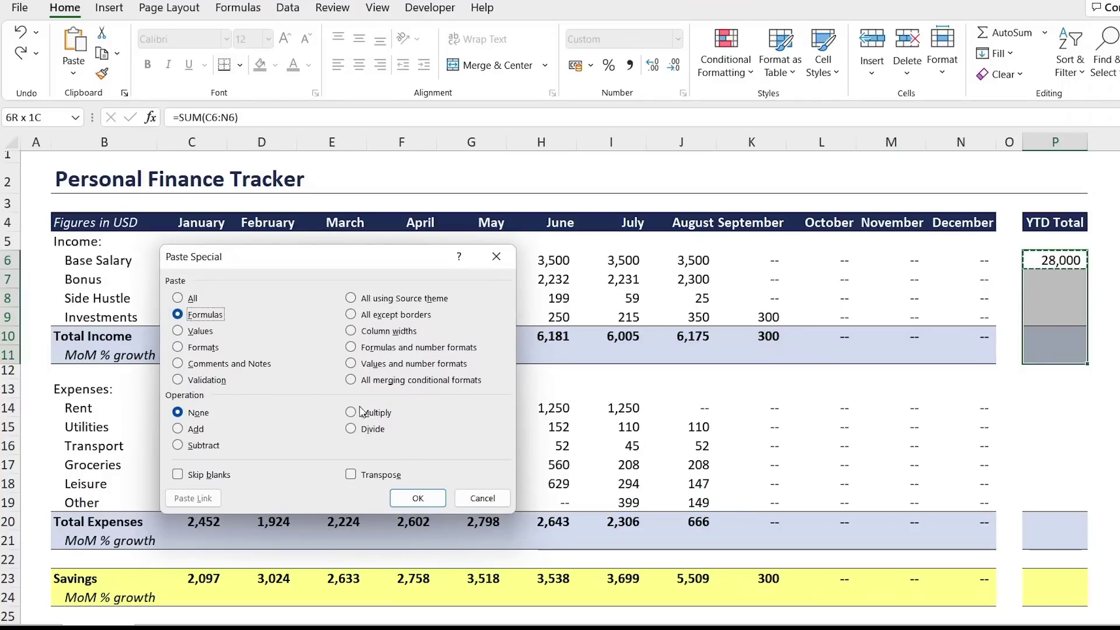
{"action": "left_click", "coordinate": [416, 500]}
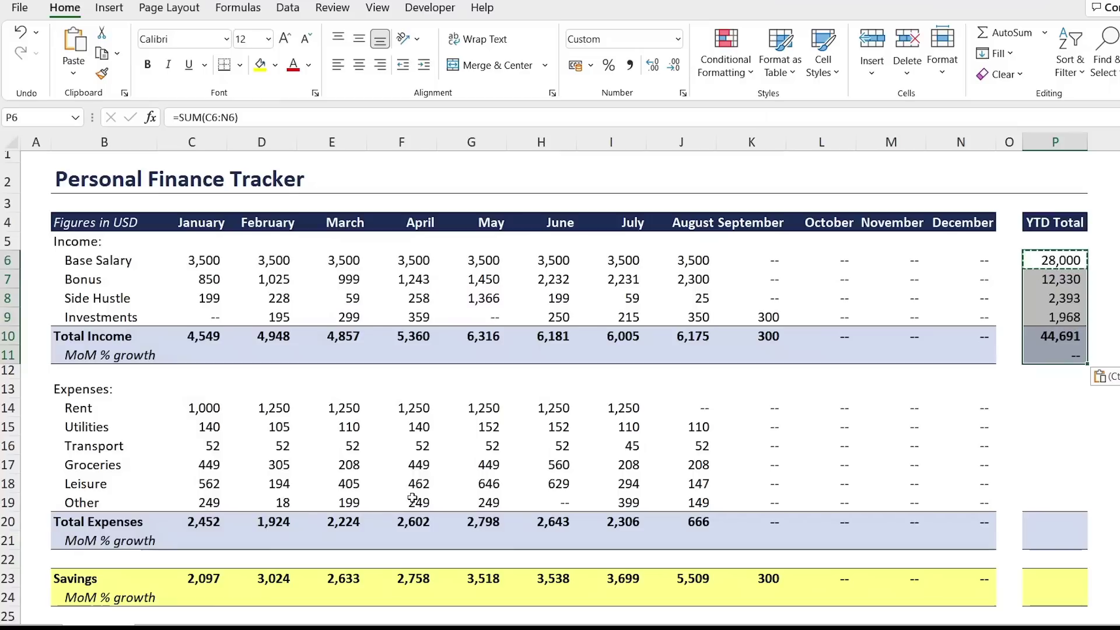
- Clear the YTD Total cell P11 in the income MoM % growth row
{"action": "left_click", "coordinate": [1050, 355]}
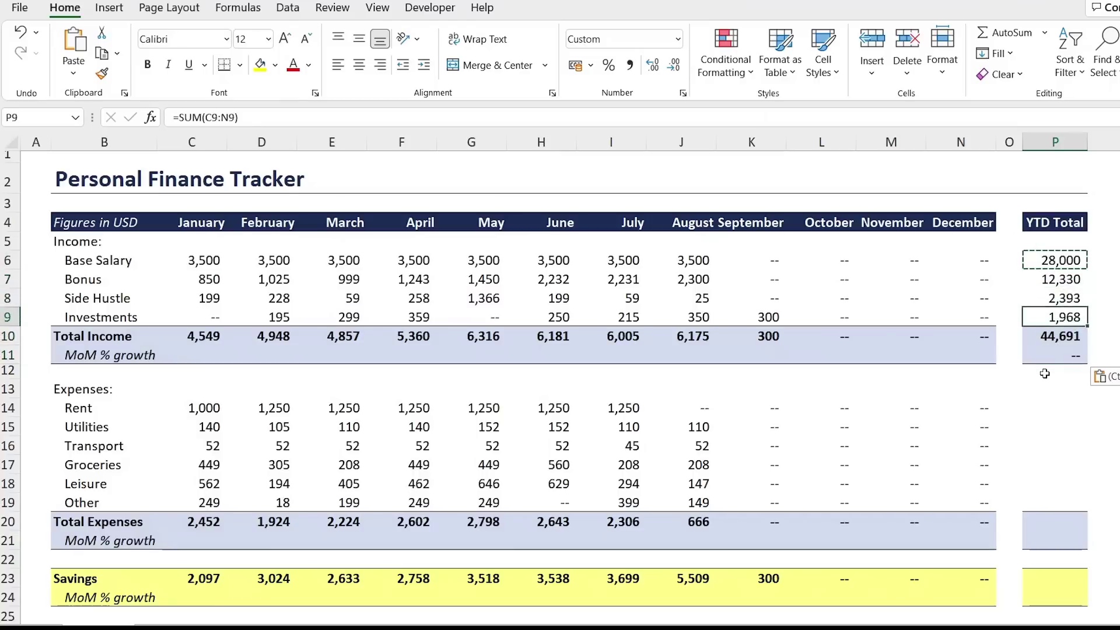
{"action": "key", "text": "shift+space"}
{"action": "left_click", "coordinate": [1031, 355]}
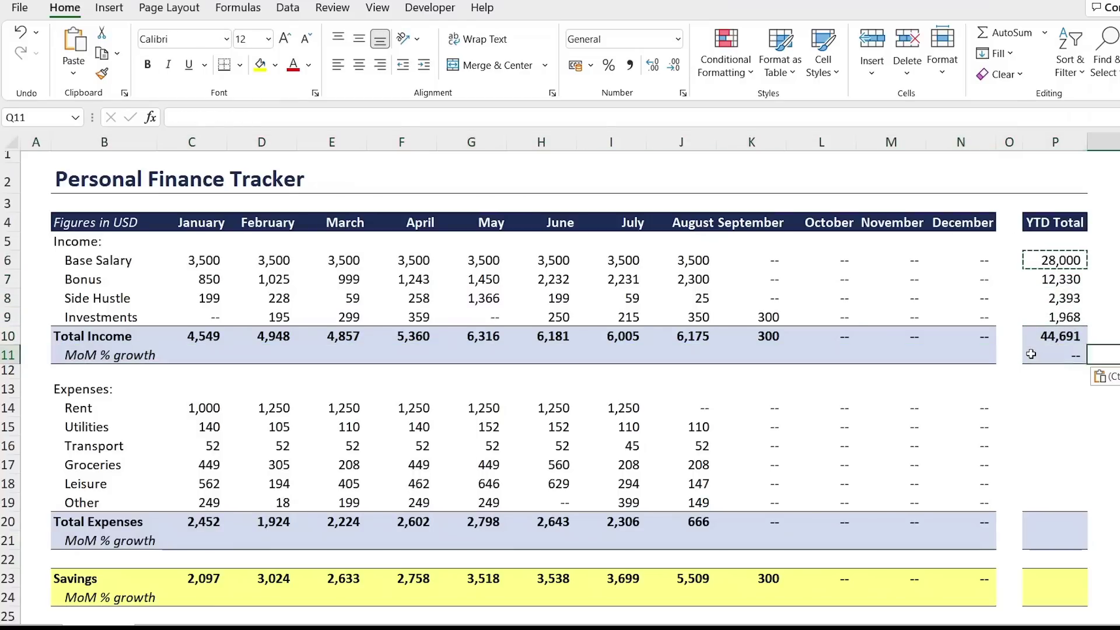
{"action": "key", "text": "Delete"}
- Copy the YTD formula from P6 and paste it as Formulas only into the Rent through Total Expenses rows, P14:P20
{"action": "key", "text": "Down"}
{"action": "key", "text": "Up"}
{"action": "key", "text": "Up"}
{"action": "key", "text": "Up"}
{"action": "key", "text": "Up"}
{"action": "key", "text": "Up"}
{"action": "key", "text": "Up"}
{"action": "key", "text": "ctrl+c"}
{"action": "key", "text": "Down"}
{"action": "key", "text": "Down"}
{"action": "key", "text": "Down"}
{"action": "key", "text": "Down"}
{"action": "key", "text": "Down"}
{"action": "key", "text": "Down"}
{"action": "key", "text": "Down"}
{"action": "key", "text": "Down"}
{"action": "key", "text": "Down"}
{"action": "key", "text": "Down"}
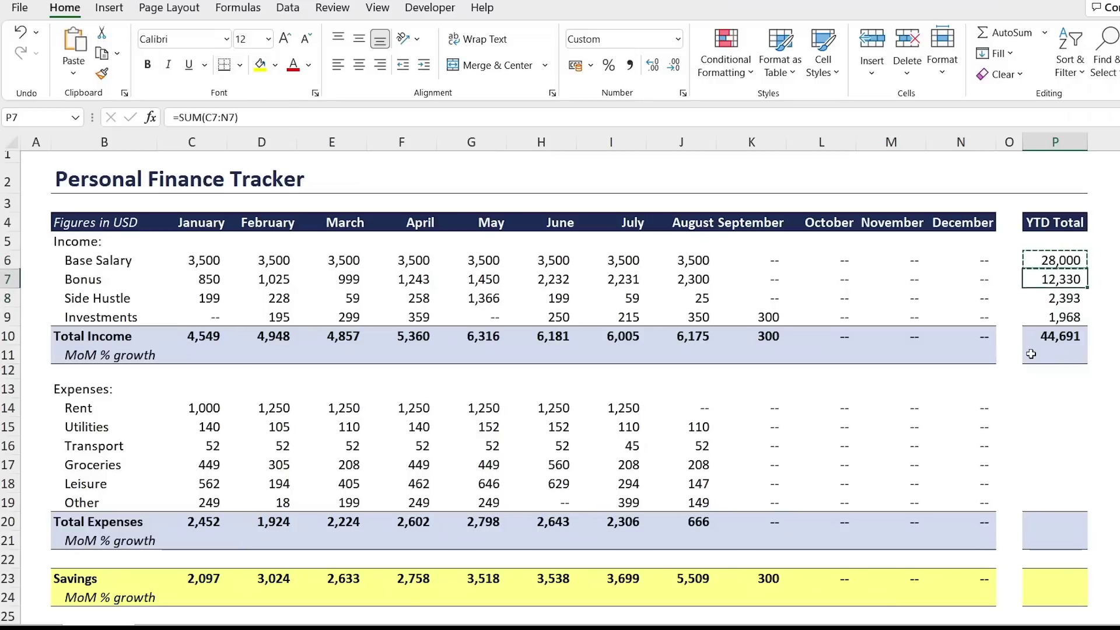
{"action": "key", "text": "Up"}
{"action": "key", "text": "Up"}
{"action": "key", "text": "shift+Down"}
{"action": "key", "text": "shift+Down"}
{"action": "key", "text": "shift+Down"}
{"action": "key", "text": "shift+Down"}
{"action": "key", "text": "shift+Down"}
{"action": "key", "text": "shift+Down"}
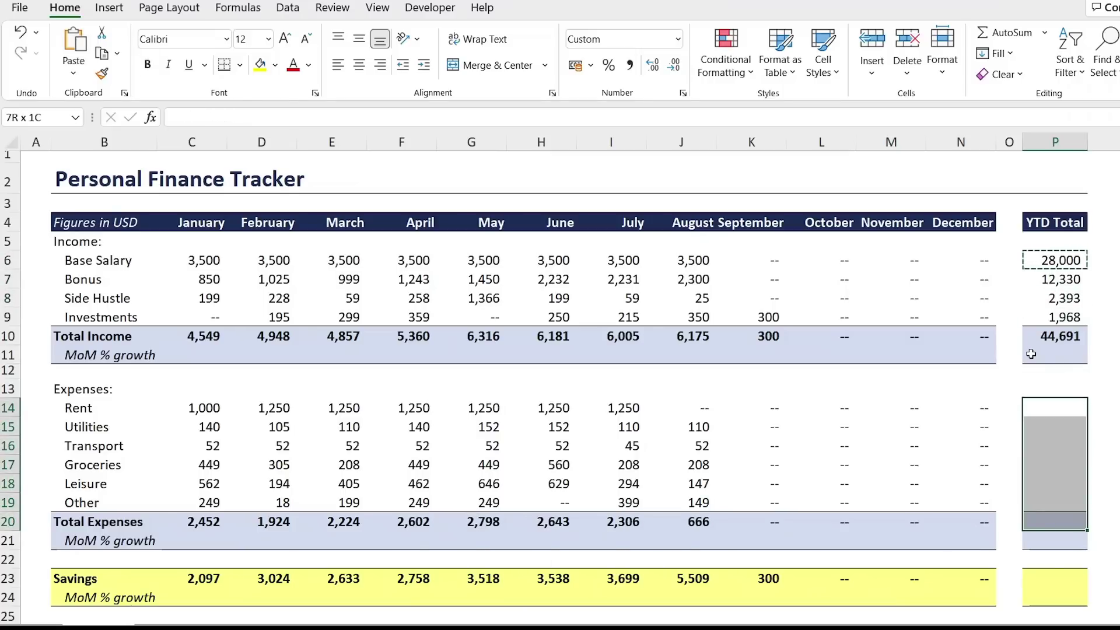
{"action": "key", "text": "ctrl+alt+v"}
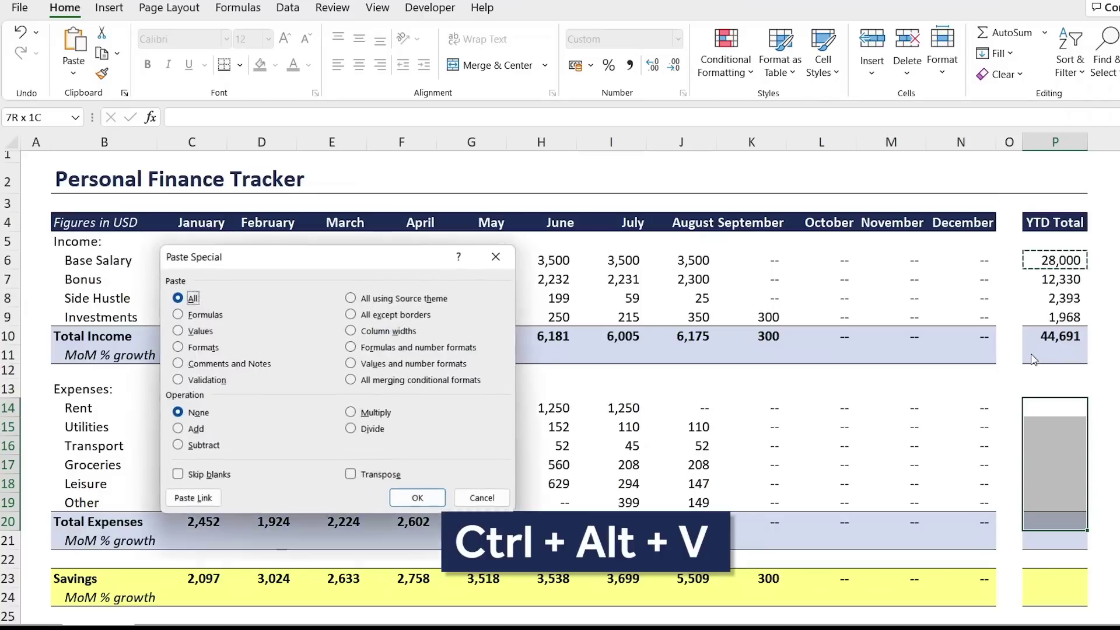
{"action": "key", "text": "f"}
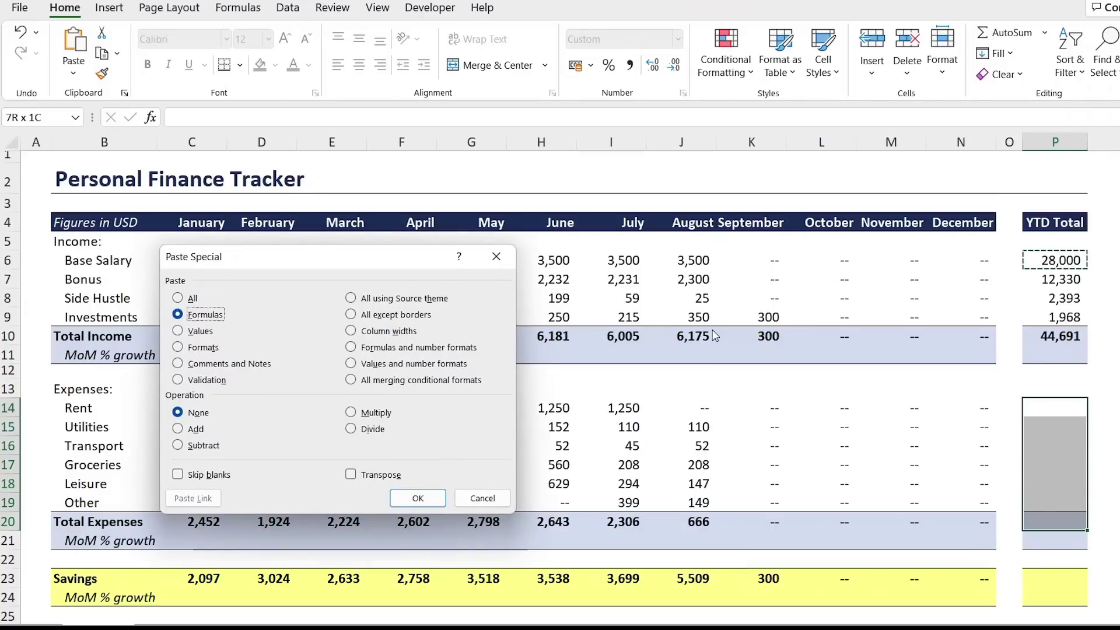
{"action": "key", "text": "Return"}
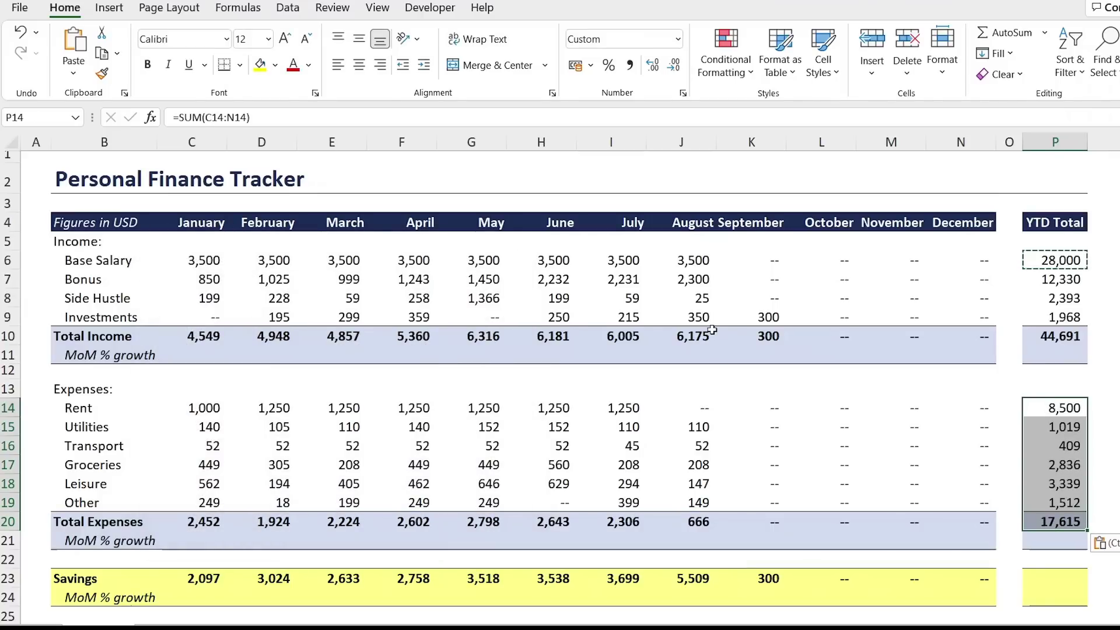
- Enter the YTD Total formula =SUM(C23:N23) for Savings in P23
{"action": "key", "text": "Down"}
{"action": "key", "text": "ctrl+Down"}
{"action": "key", "text": "Down"}
{"action": "key", "text": "Down"}
{"action": "key", "text": "Down"}
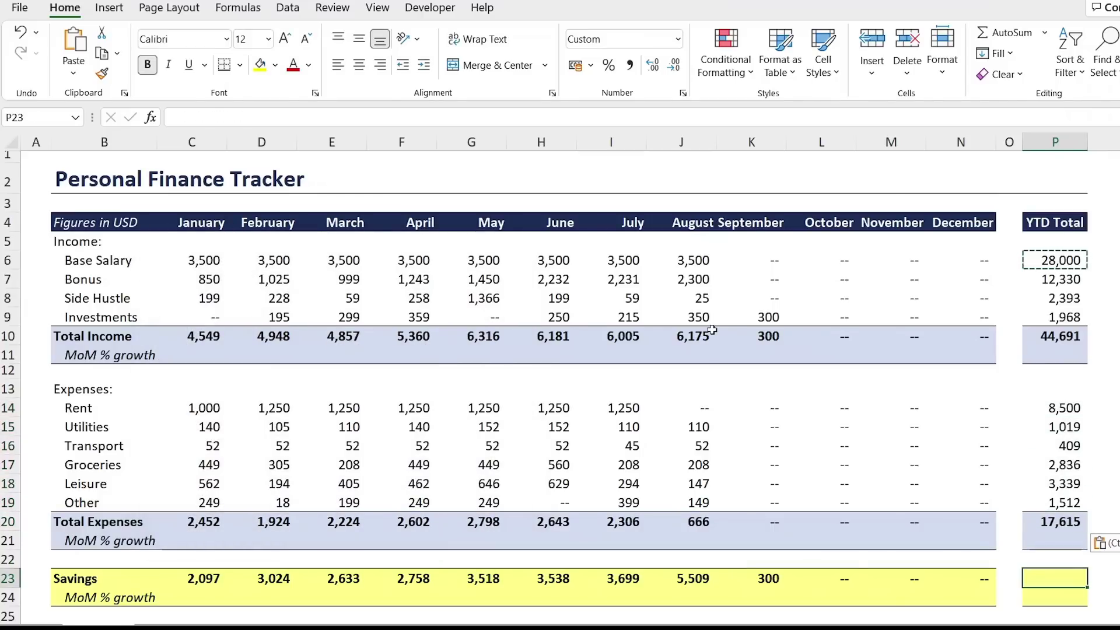
{"action": "type", "text": "=su"}
{"action": "key", "text": "Tab"}
{"action": "key", "text": "Left"}
{"action": "key", "text": "Left"}
{"action": "key", "text": "shift+Left"}
{"action": "key", "text": "shift+Left"}
{"action": "key", "text": "shift+Left"}
{"action": "key", "text": "shift+Left"}
{"action": "key", "text": "shift+Left"}
{"action": "key", "text": "shift+Left"}
{"action": "key", "text": "shift+Left"}
{"action": "key", "text": "shift+Left"}
{"action": "key", "text": "shift+Left"}
{"action": "key", "text": "shift+Left"}
{"action": "key", "text": "shift+Left"}
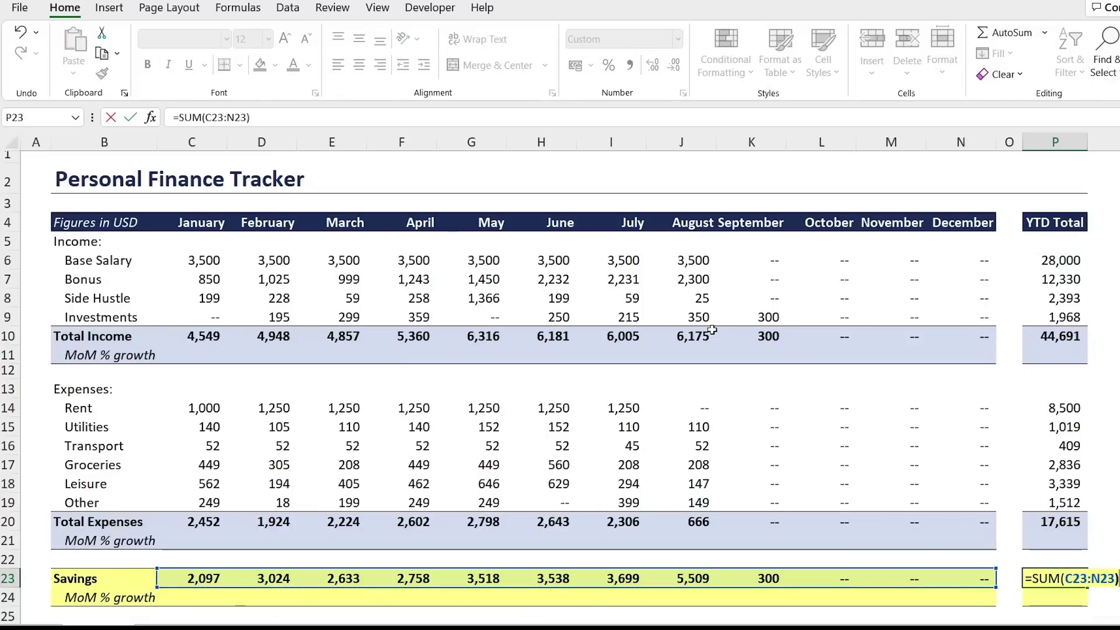
{"action": "key", "text": "Return"}
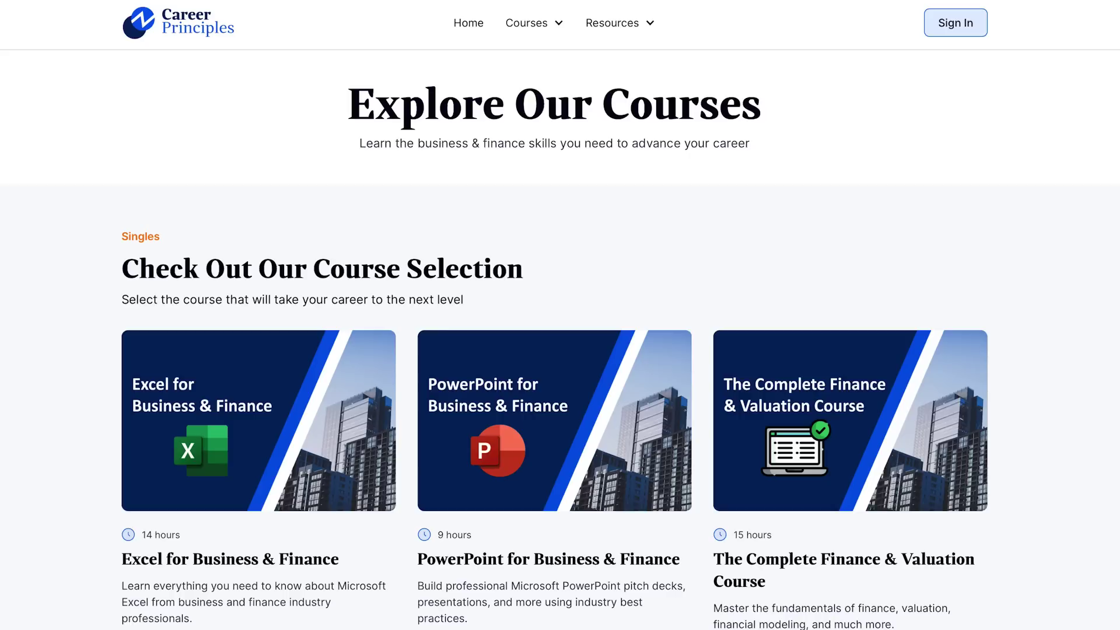
{"action": "scroll", "coordinate": [560, 315], "scroll_direction": "down", "scroll_amount": 5}
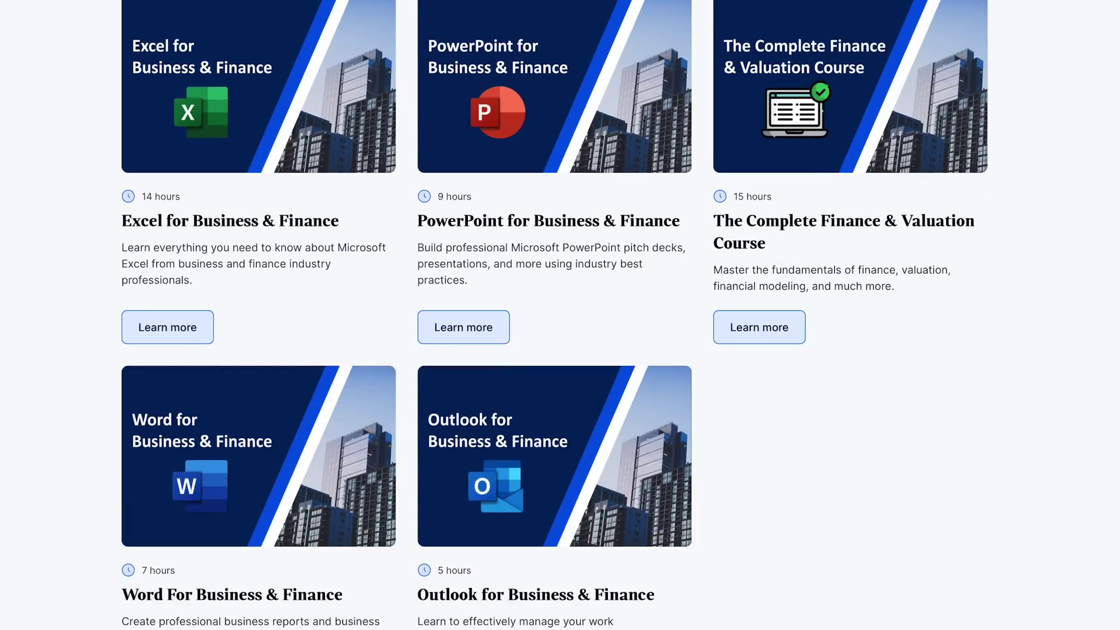
{"action": "scroll", "coordinate": [560, 315], "scroll_direction": "down", "scroll_amount": 10}
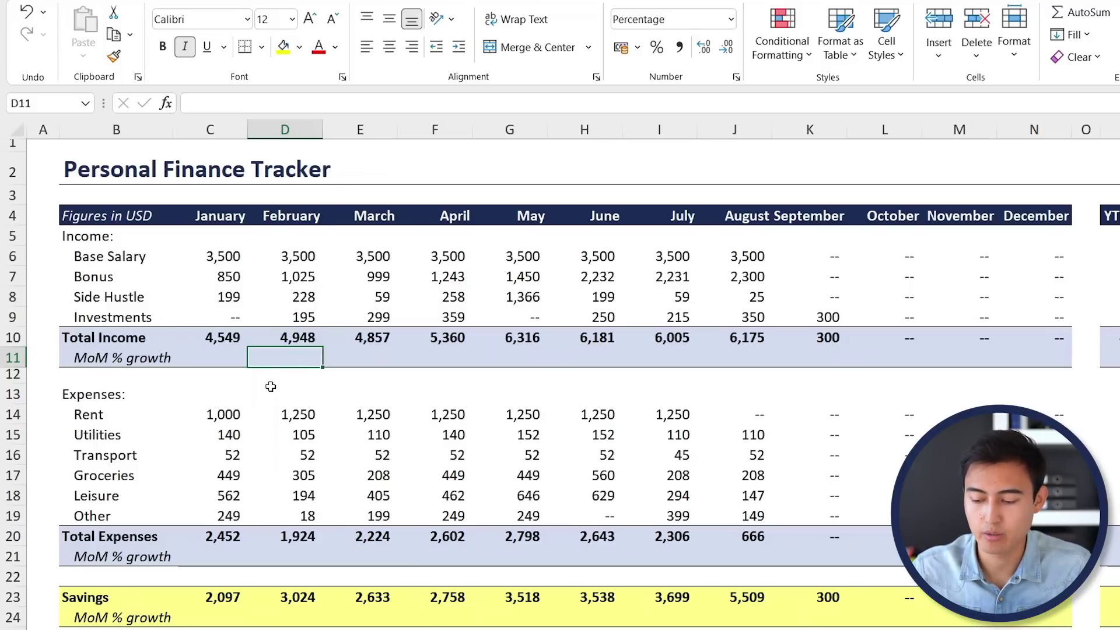
- Enter February's income MoM % growth formula =D10/C10-1 in D11
{"action": "type", "text": "="}
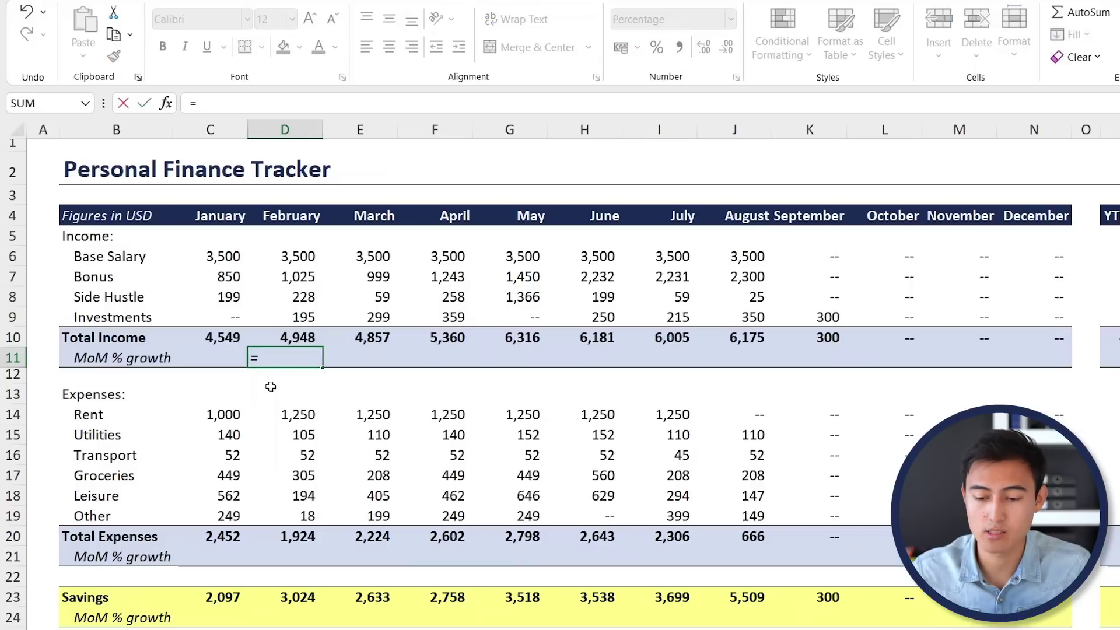
{"action": "left_click", "coordinate": [272, 338]}
{"action": "type", "text": "/"}
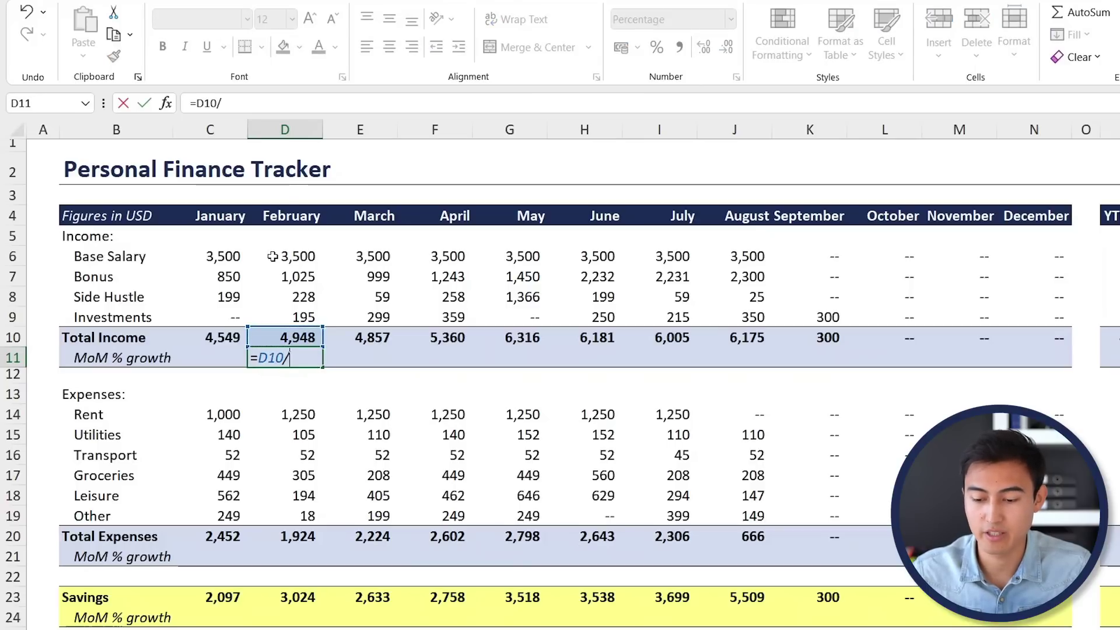
{"action": "key", "text": "Up"}
{"action": "key", "text": "Left"}
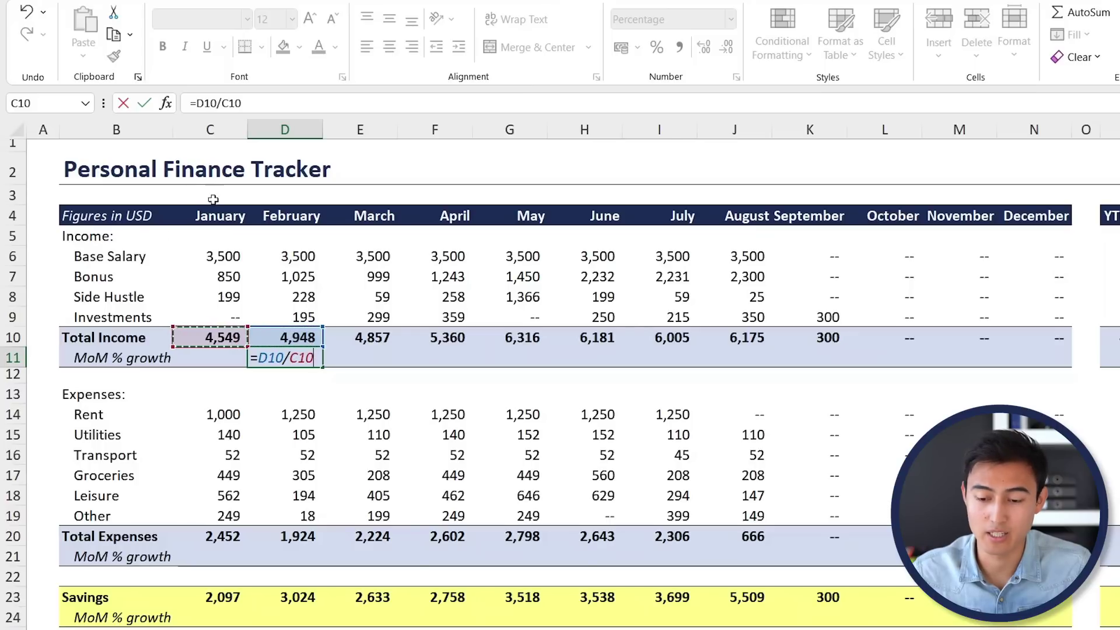
{"action": "type", "text": "-1"}
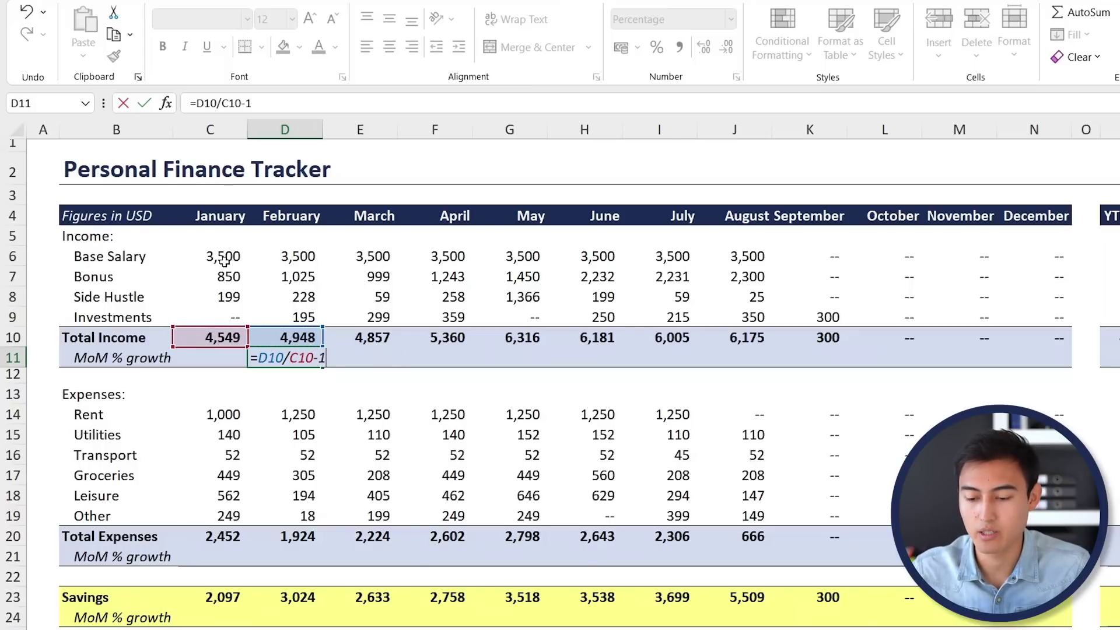
{"action": "key", "text": "ctrl+Return"}
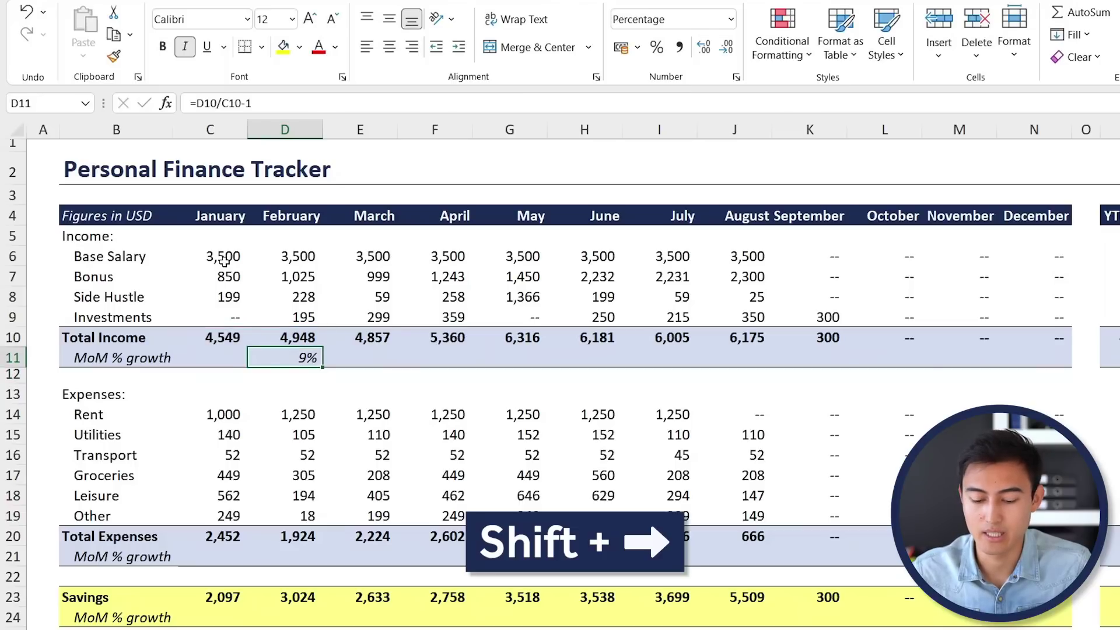
- Fill the income MoM % growth formula from D11 across the row through December, D11:N11
{"action": "key", "text": "shift+Right"}
{"action": "key", "text": "shift+Right"}
{"action": "key", "text": "shift+Right"}
{"action": "key", "text": "shift+Right"}
{"action": "key", "text": "shift+Right"}
{"action": "key", "text": "shift+Right"}
{"action": "key", "text": "shift+Right"}
{"action": "key", "text": "shift+Right"}
{"action": "key", "text": "shift+Right"}
{"action": "key", "text": "shift+Right"}
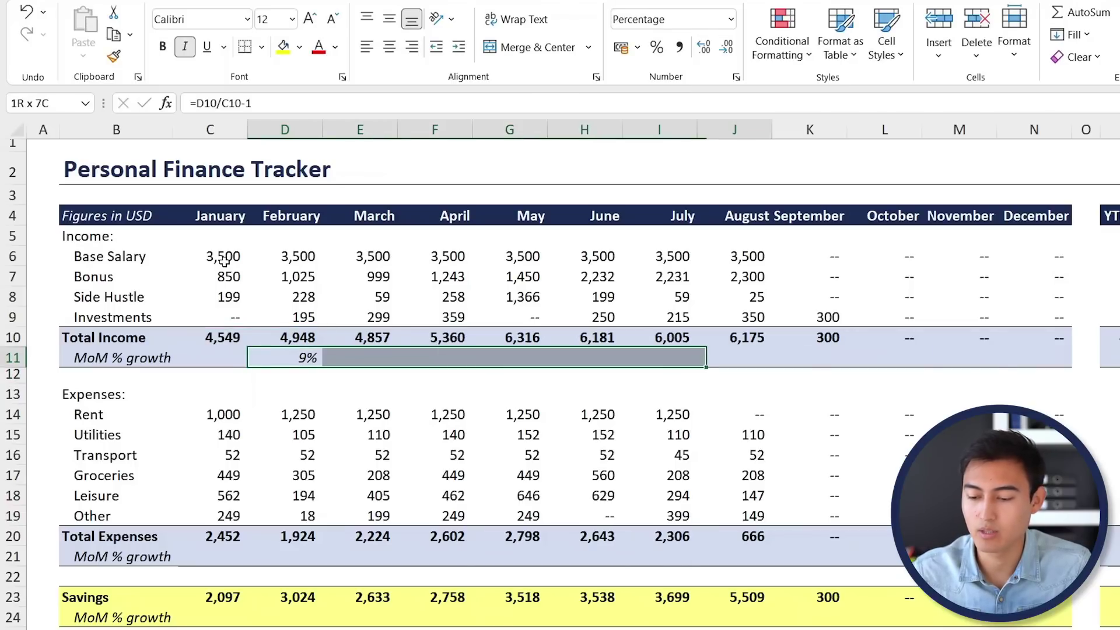
{"action": "key", "text": "ctrl+r"}
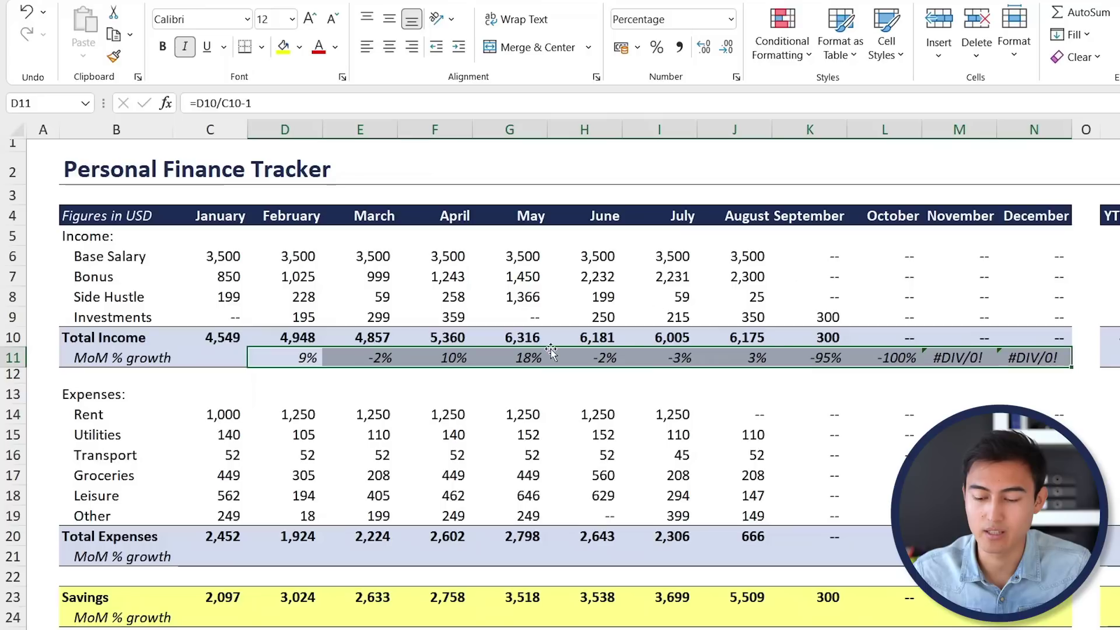
- Wrap the growth formula in D11 in an IF that leaves months without income blank: =IF(D10=0,"",D10/C10-1)
{"action": "left_click", "coordinate": [216, 357]}
{"action": "left_click", "coordinate": [283, 357]}
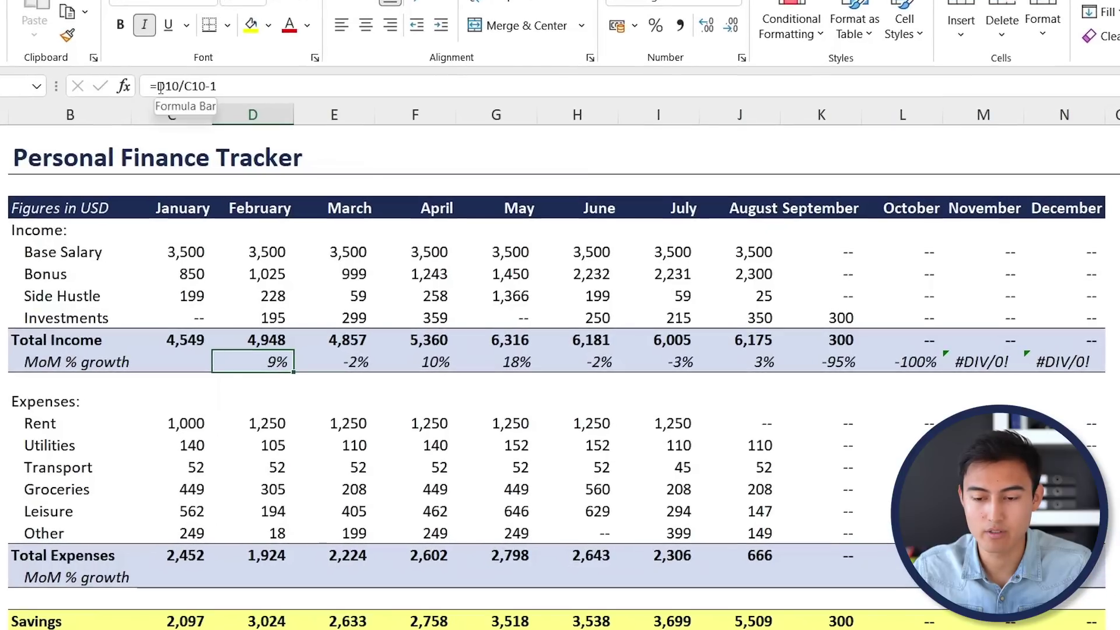
{"action": "left_click", "coordinate": [200, 103]}
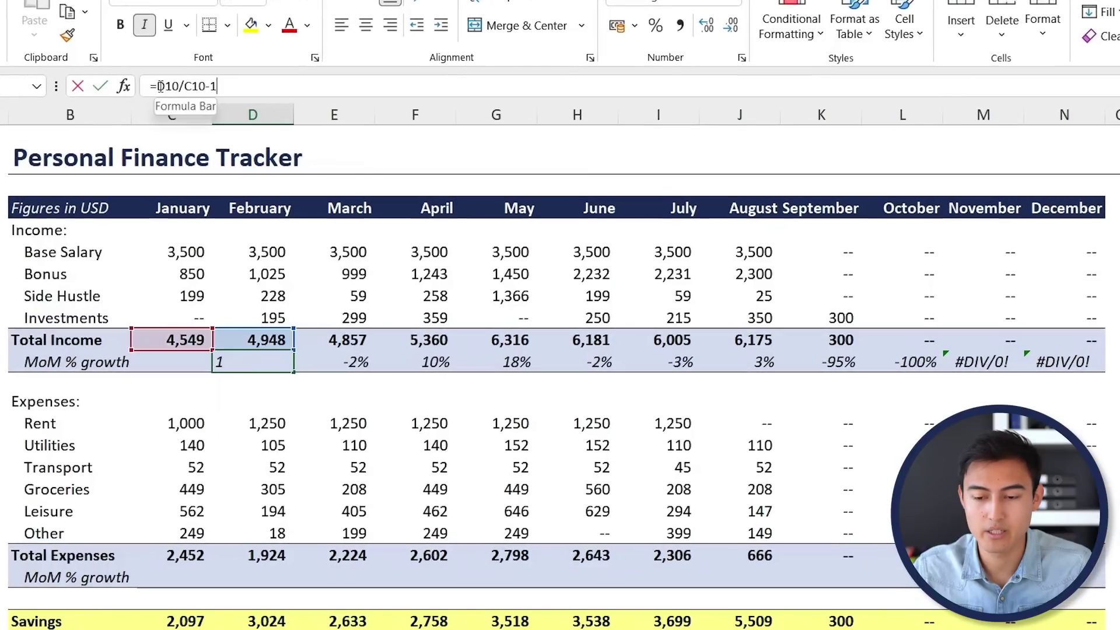
{"action": "left_click", "coordinate": [160, 87]}
{"action": "type", "text": "i"}
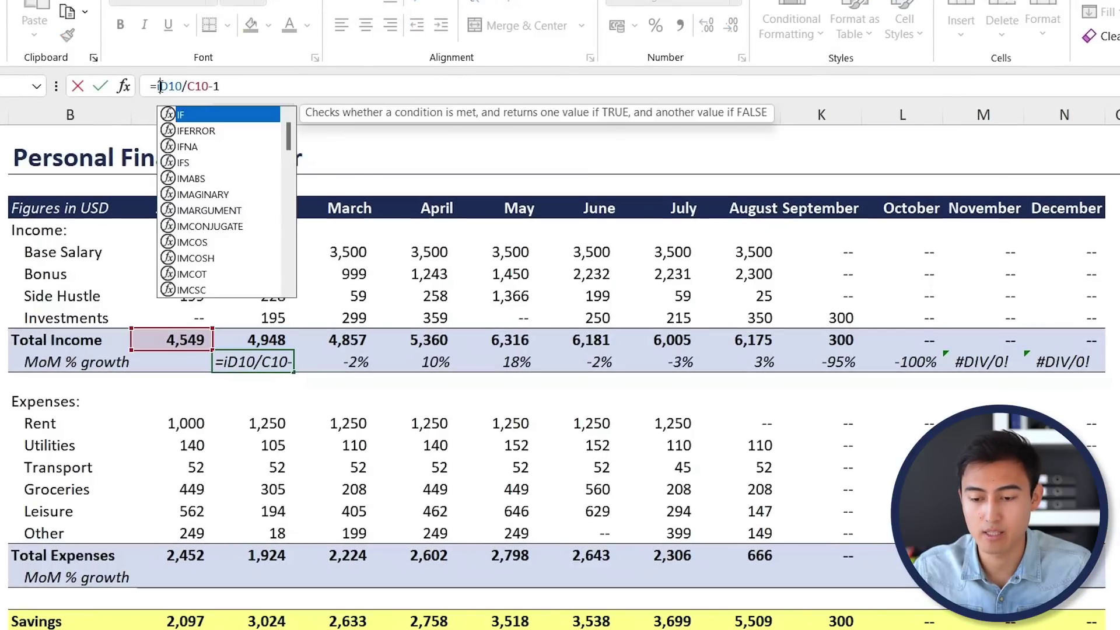
{"action": "type", "text": "f"}
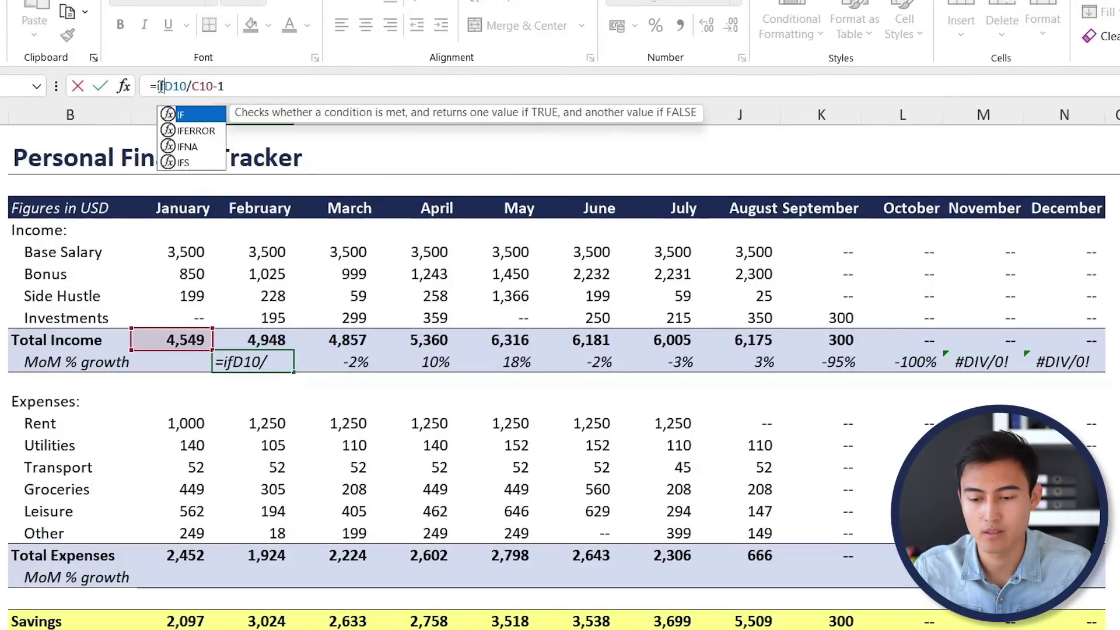
{"action": "double_click", "coordinate": [211, 118]}
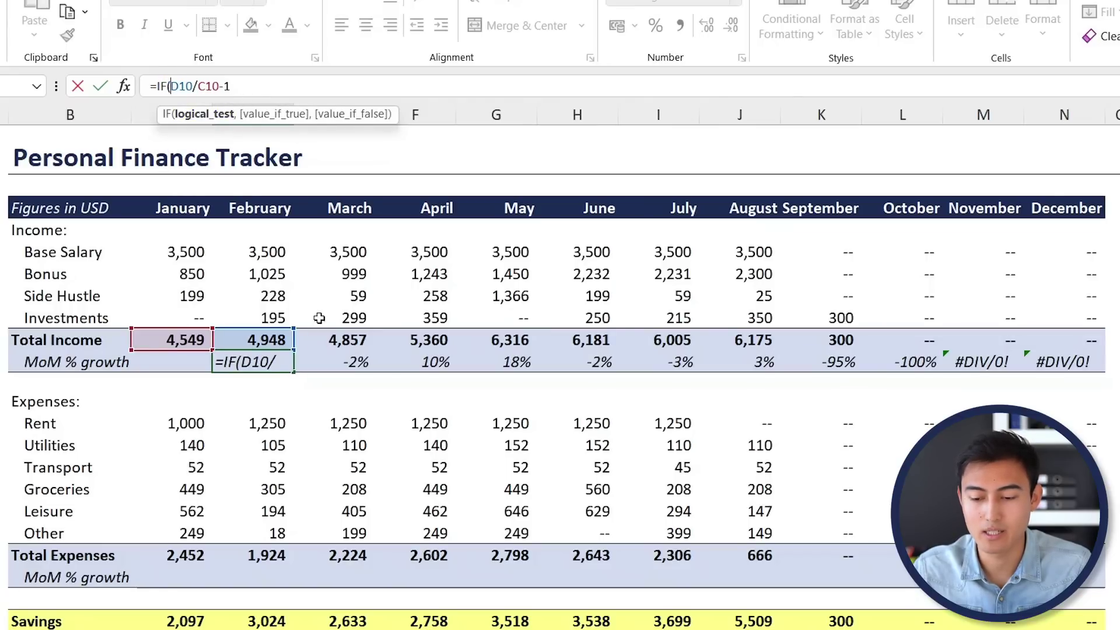
{"action": "left_click", "coordinate": [265, 341]}
{"action": "type", "text": "="}
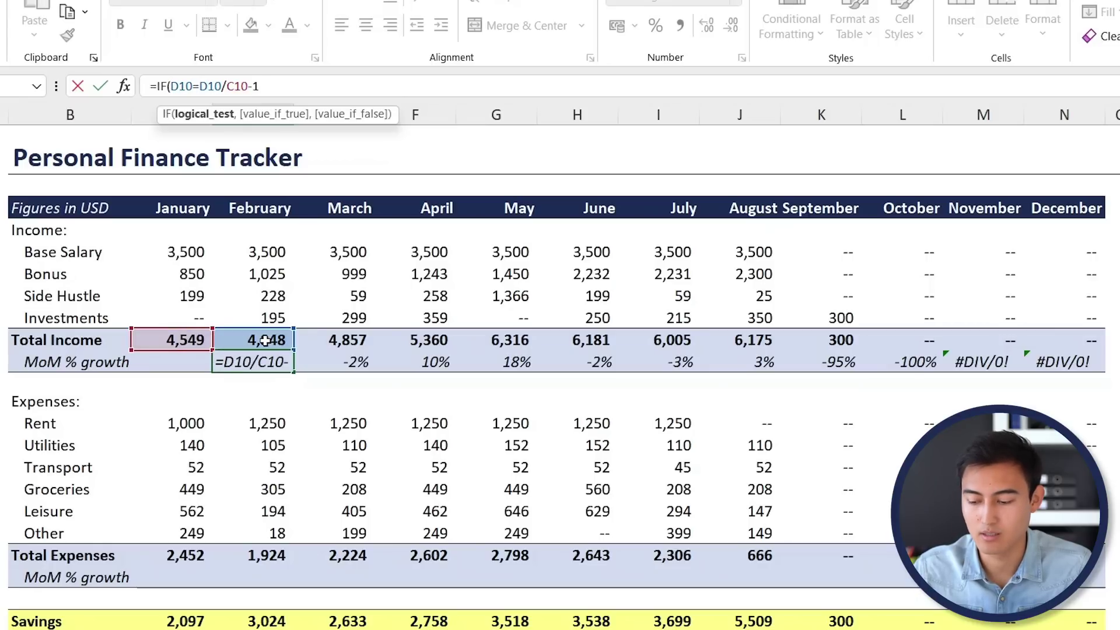
{"action": "type", "text": "0,"}
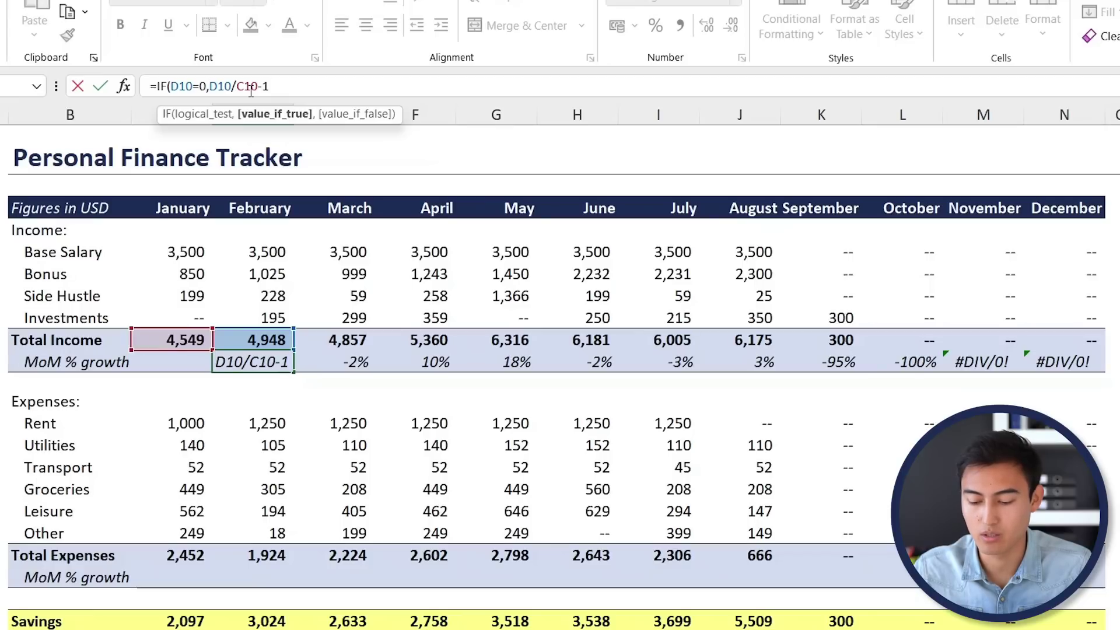
{"action": "type", "text": "\"\""}
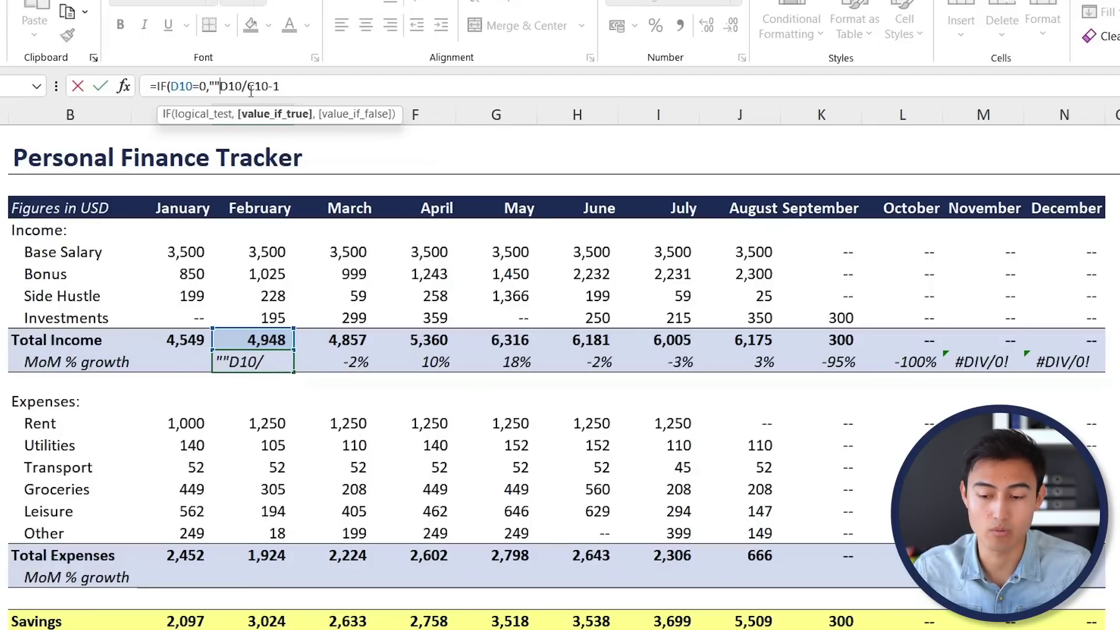
{"action": "type", "text": ","}
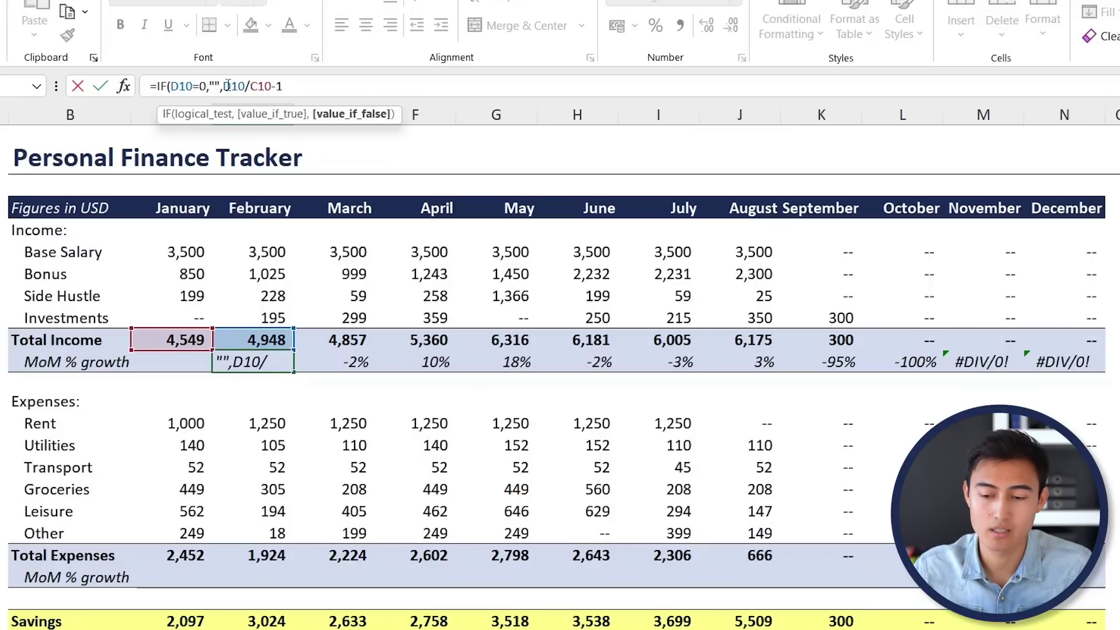
{"action": "left_click", "coordinate": [308, 85]}
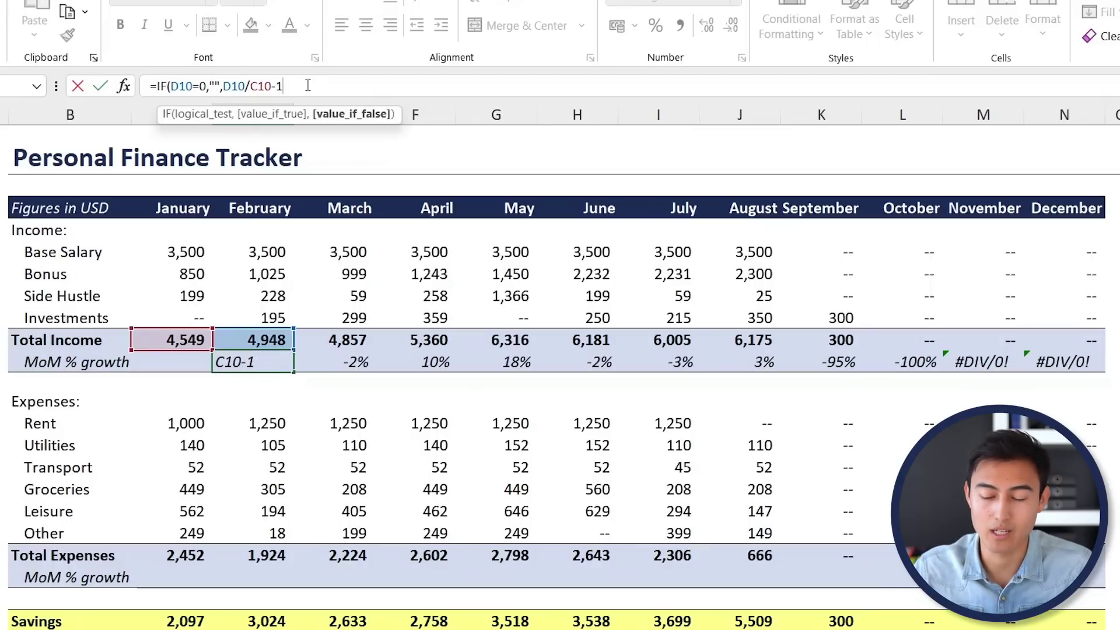
{"action": "type", "text": ")"}
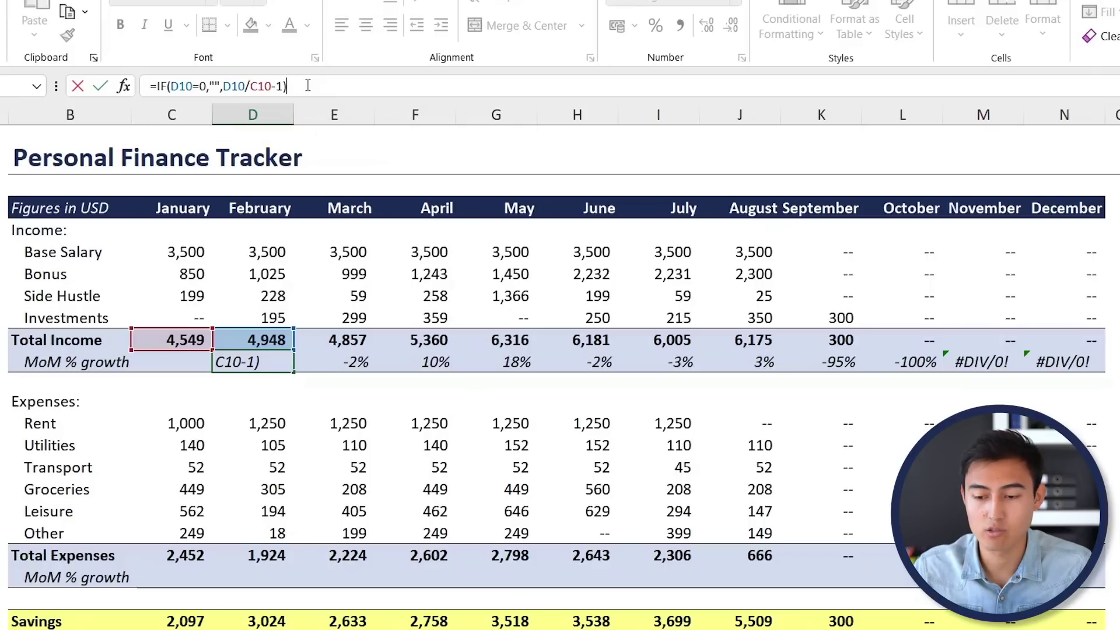
{"action": "key", "text": "Return"}
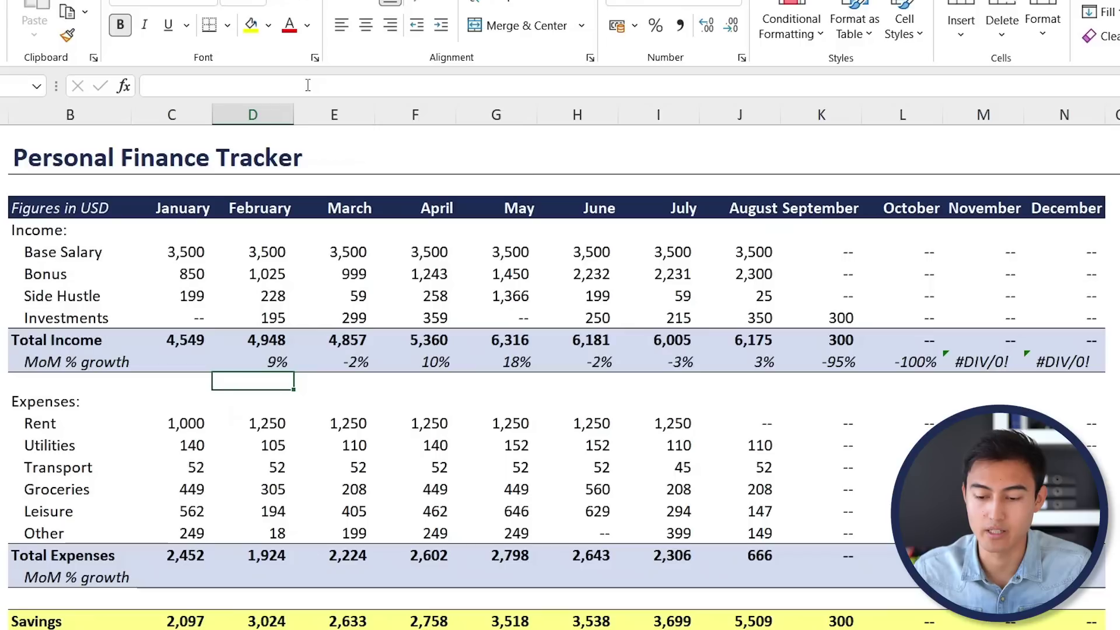
- Fill the IF-based income growth formula from D11 rightward through December in N11
{"action": "key", "text": "Up"}
{"action": "key", "text": "shift+Right"}
{"action": "key", "text": "shift+Right"}
{"action": "key", "text": "shift+Right"}
{"action": "key", "text": "shift+Right"}
{"action": "key", "text": "shift+Right"}
{"action": "key", "text": "shift+Right"}
{"action": "key", "text": "shift+Right"}
{"action": "key", "text": "shift+Right"}
{"action": "key", "text": "shift+Right"}
{"action": "key", "text": "shift+Right"}
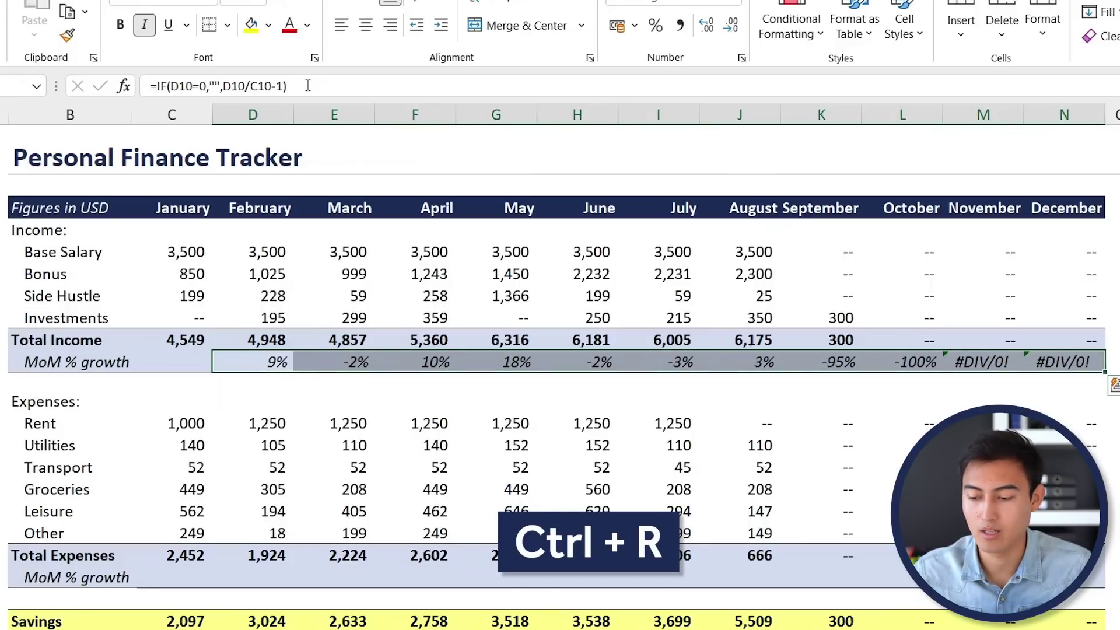
{"action": "key", "text": "ctrl+r"}
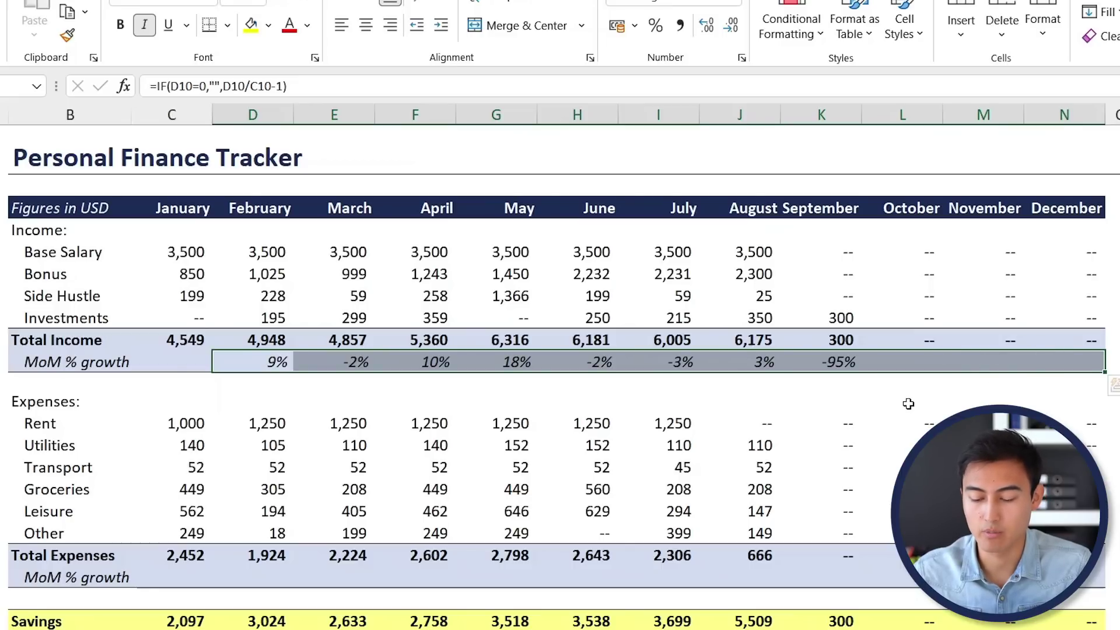
- Copy the income growth formulas D11:N11 and paste them as Formulas only into the Total Expenses MoM % growth row, starting at D21
{"action": "key", "text": "ctrl+c"}
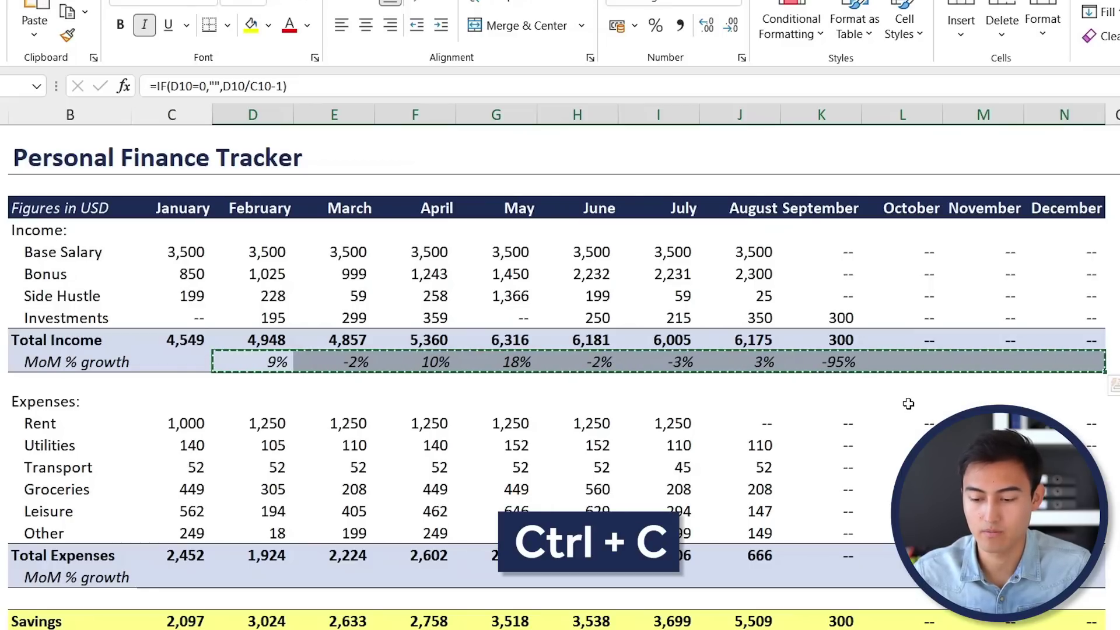
{"action": "key", "text": "Down"}
{"action": "key", "text": "Down"}
{"action": "key", "text": "Down"}
{"action": "key", "text": "Down"}
{"action": "key", "text": "Down"}
{"action": "key", "text": "Down"}
{"action": "key", "text": "Down"}
{"action": "key", "text": "Down"}
{"action": "key", "text": "Down"}
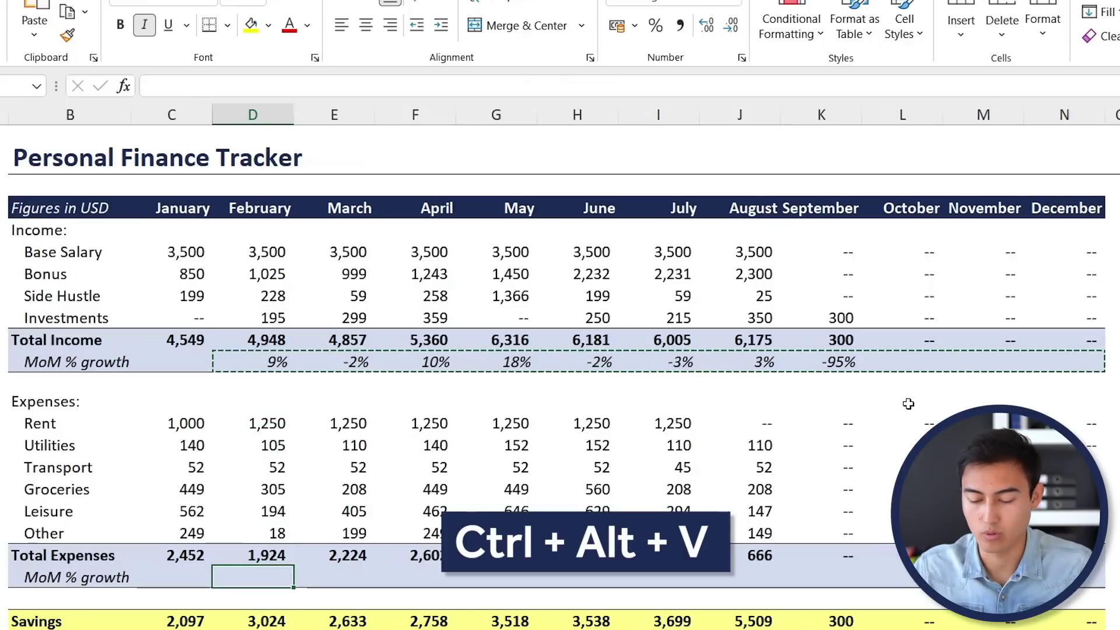
{"action": "key", "text": "ctrl+alt+v"}
{"action": "key", "text": "f"}
{"action": "key", "text": "Return"}
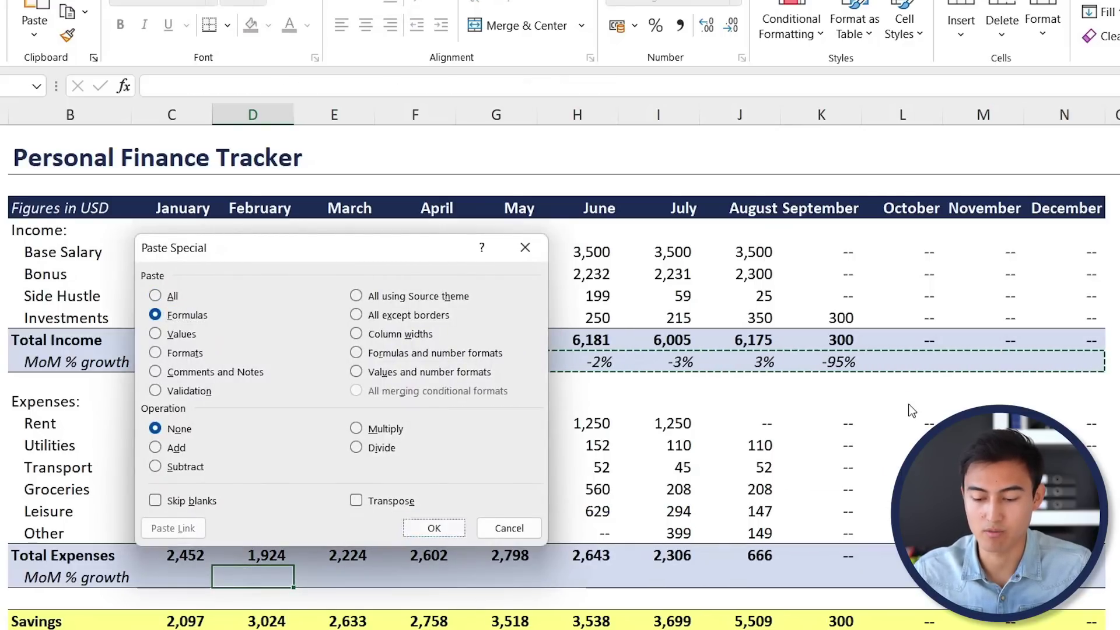
- Paste the copied growth formulas as Formulas only into the Savings MoM % growth row, D24:N24
{"action": "key", "text": "Down"}
{"action": "key", "text": "Down"}
{"action": "key", "text": "Down"}
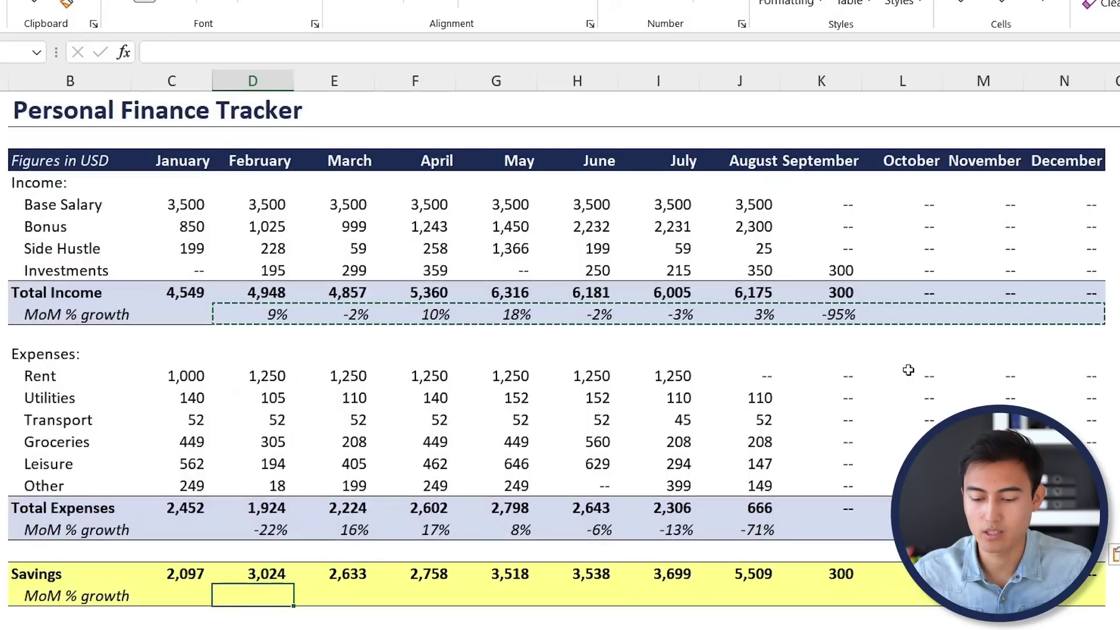
{"action": "key", "text": "shift+Right"}
{"action": "key", "text": "shift+Right"}
{"action": "key", "text": "shift+Right"}
{"action": "key", "text": "shift+Right"}
{"action": "key", "text": "shift+Right"}
{"action": "key", "text": "shift+Right"}
{"action": "key", "text": "shift+Right"}
{"action": "key", "text": "shift+Right"}
{"action": "key", "text": "shift+Right"}
{"action": "key", "text": "shift+Right"}
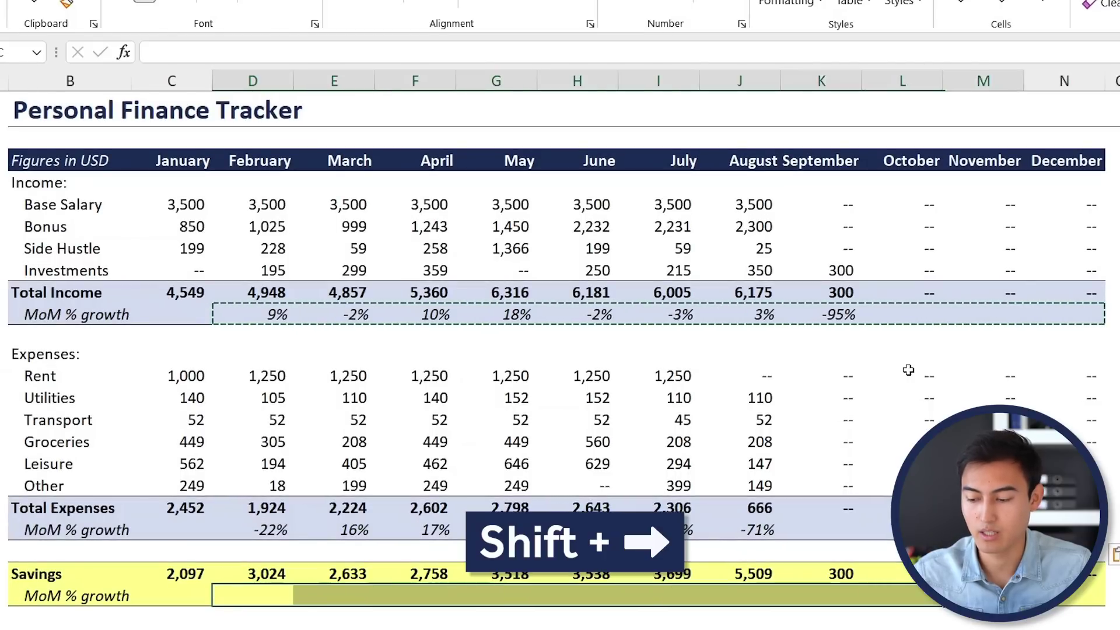
{"action": "key", "text": "ctrl+alt+v"}
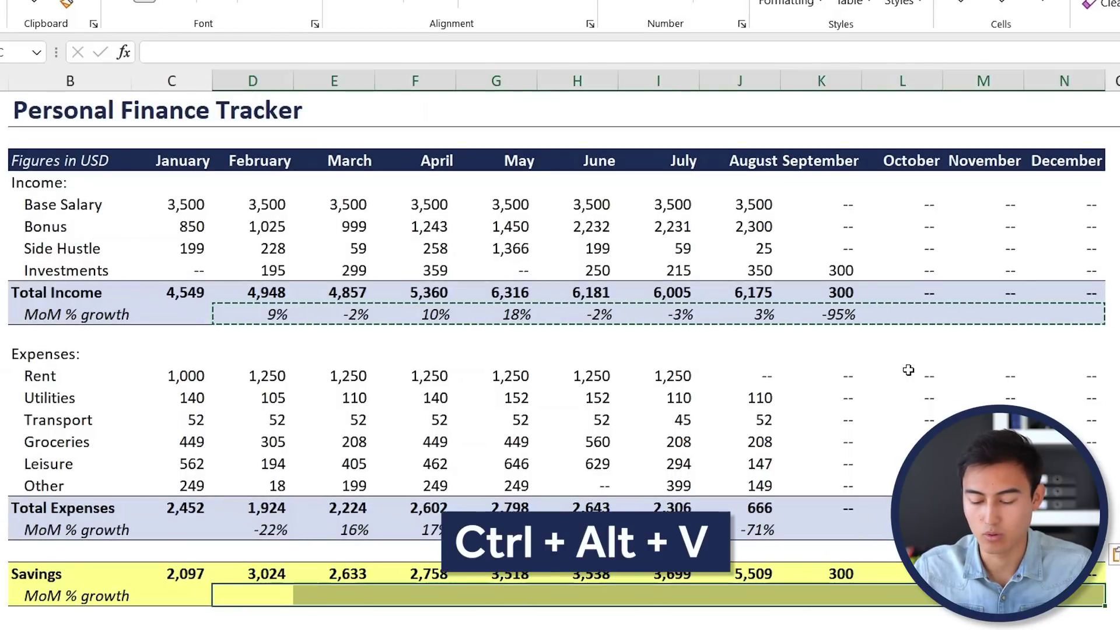
{"action": "key", "text": "f"}
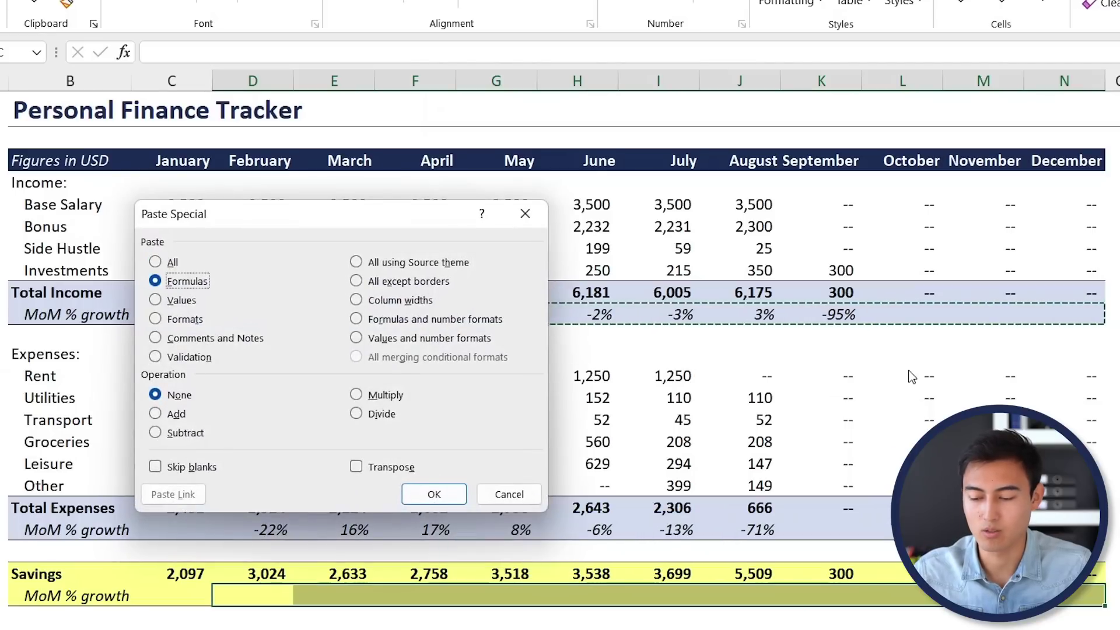
{"action": "key", "text": "Return"}
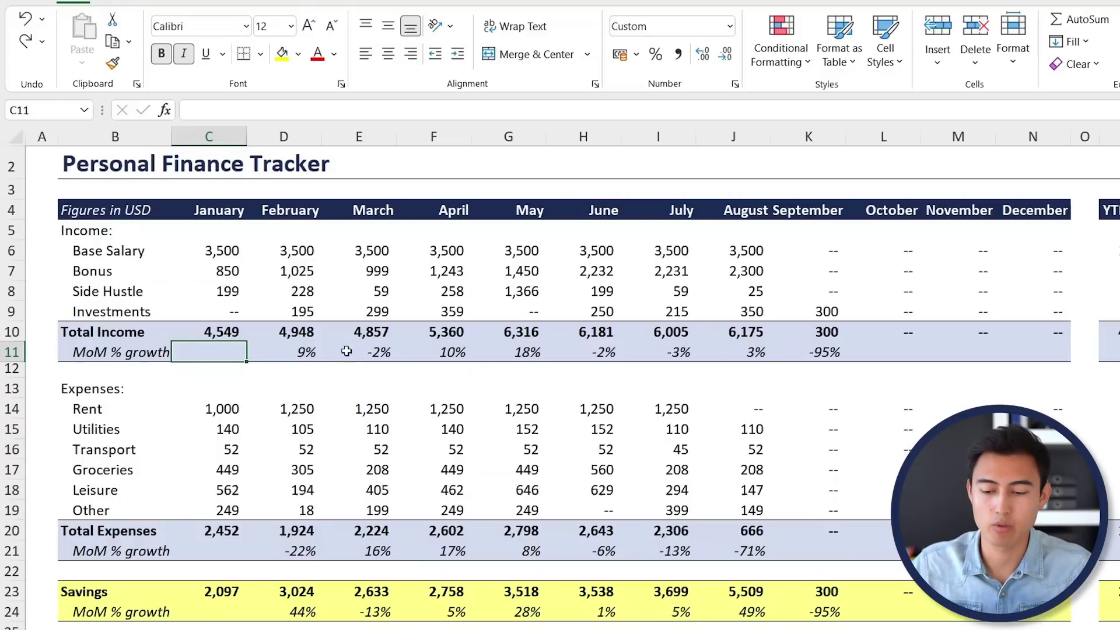
- Start a Greater Than 0 conditional formatting rule for the Total Income MoM % growth cells D11:N11
{"action": "left_click", "coordinate": [305, 347]}
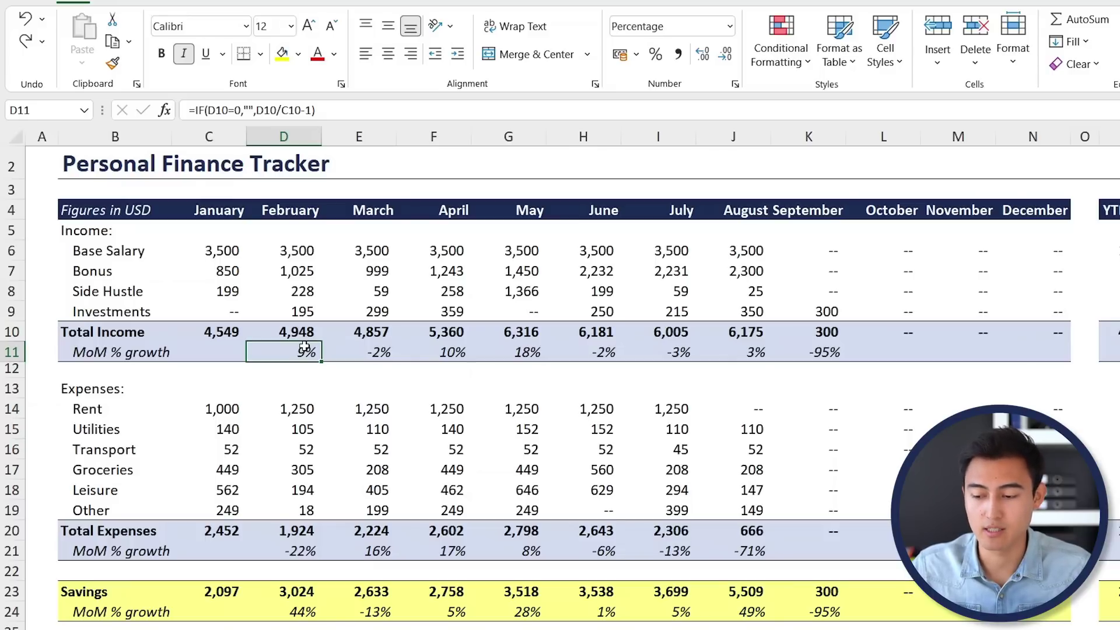
{"action": "left_click_drag", "start_coordinate": [305, 347], "coordinate": [1008, 359]}
{"action": "key", "text": "ctrl+q"}
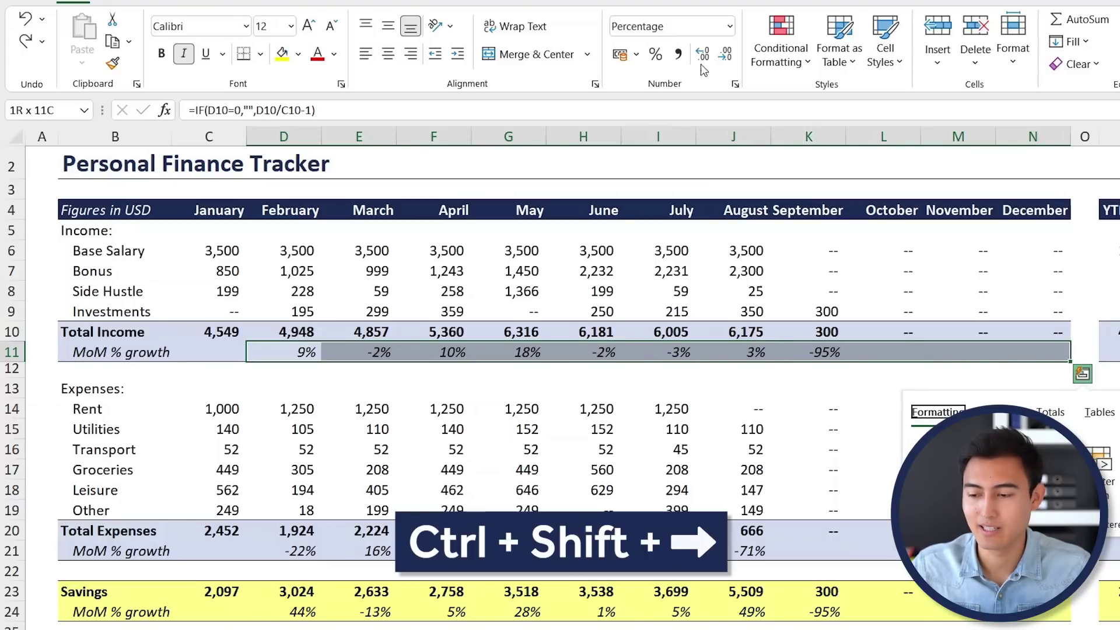
{"action": "left_click", "coordinate": [769, 58]}
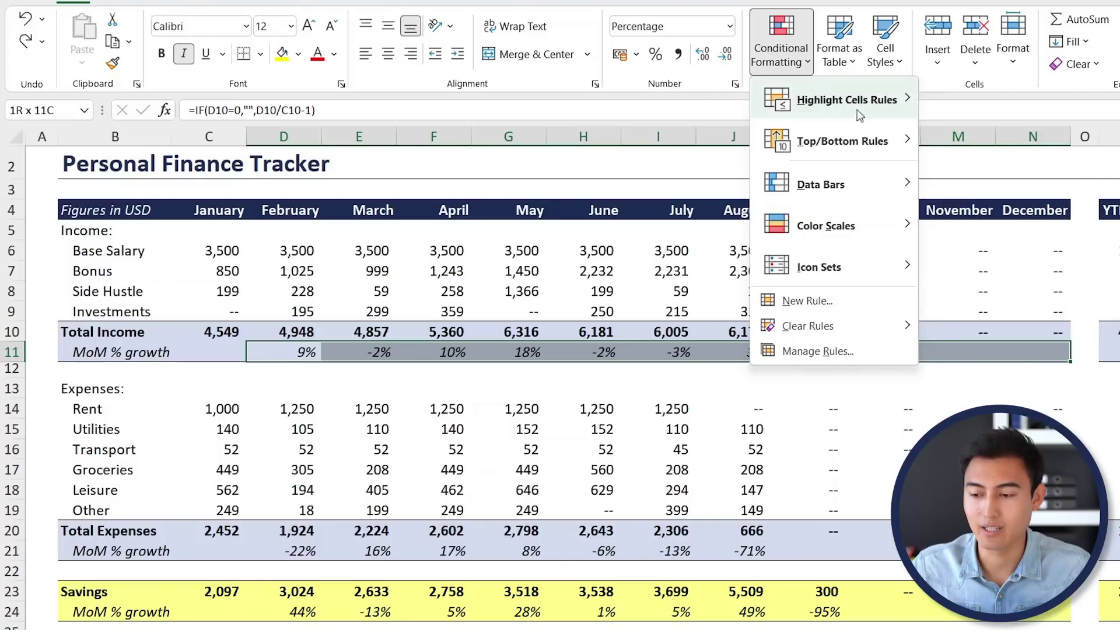
{"action": "mouse_move", "coordinate": [852, 105]}
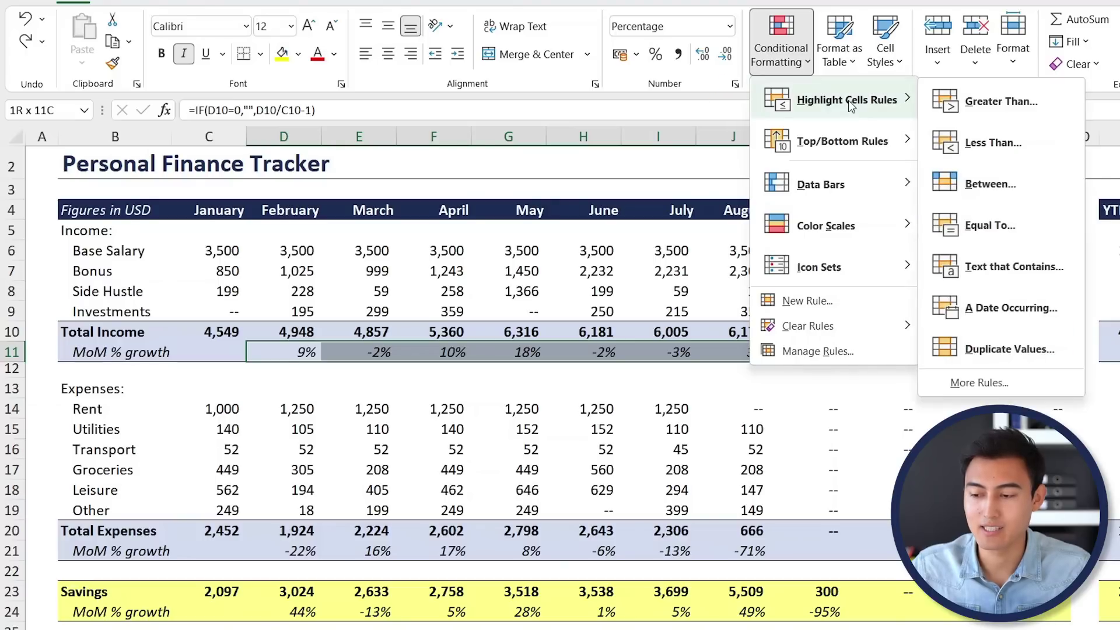
{"action": "left_click", "coordinate": [973, 104]}
{"action": "type", "text": "0"}
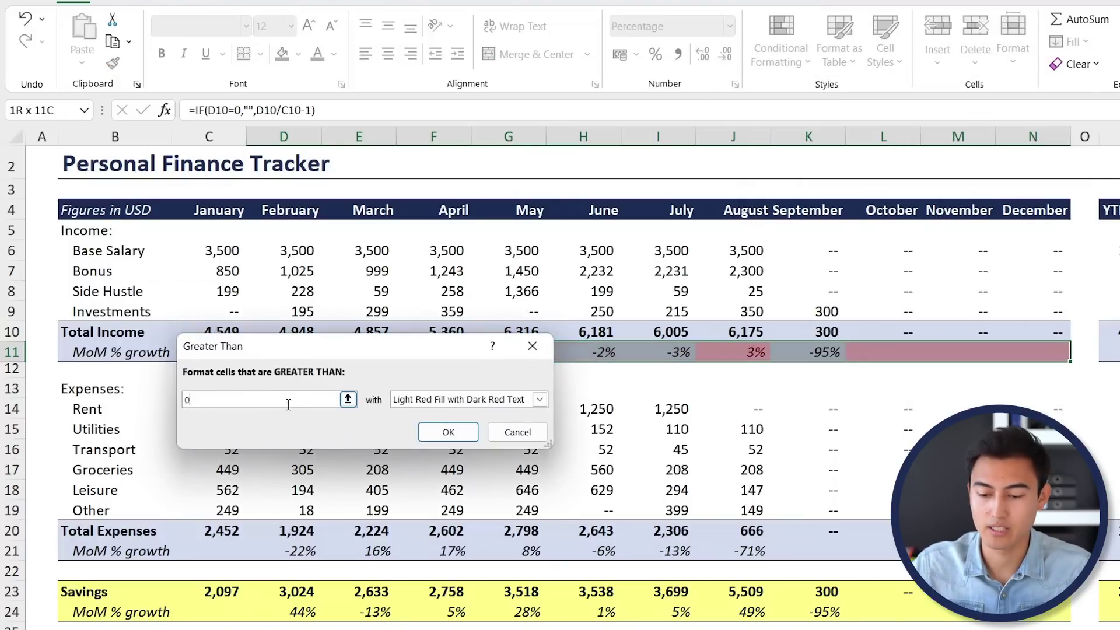
- Give the Greater Than 0 rule a custom format with the standard green font color and apply it
{"action": "left_click", "coordinate": [542, 402]}
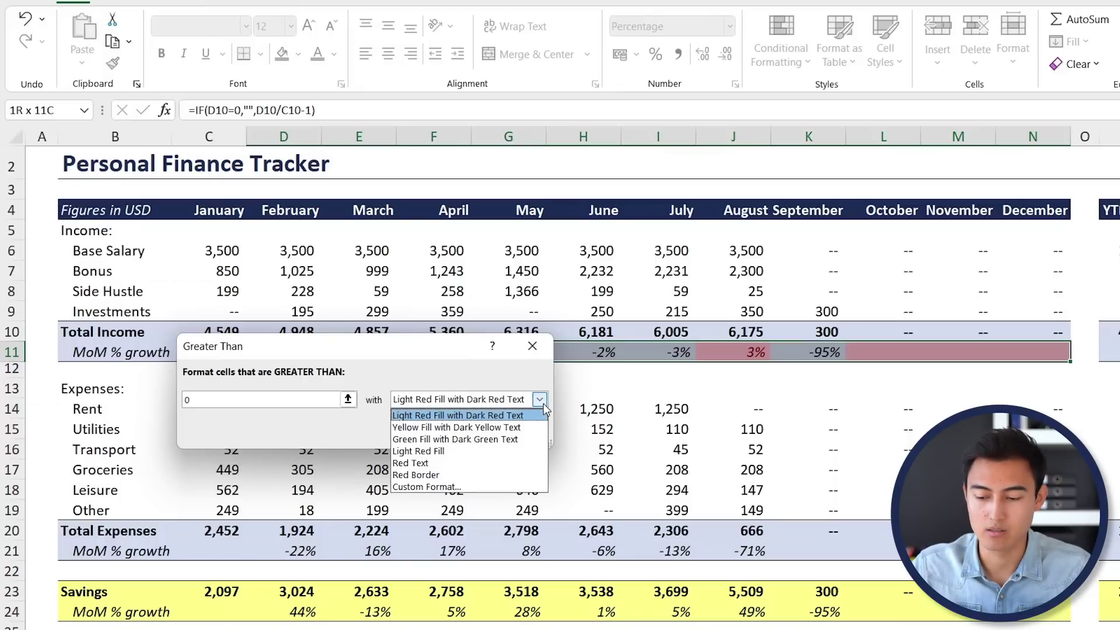
{"action": "left_click", "coordinate": [439, 488]}
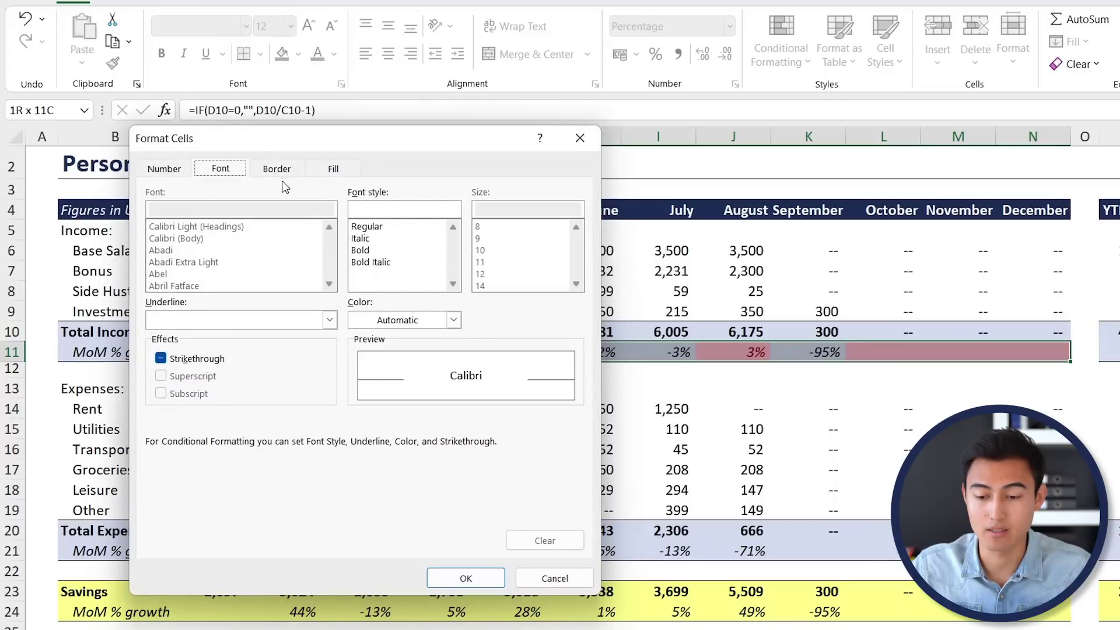
{"action": "left_click", "coordinate": [454, 319]}
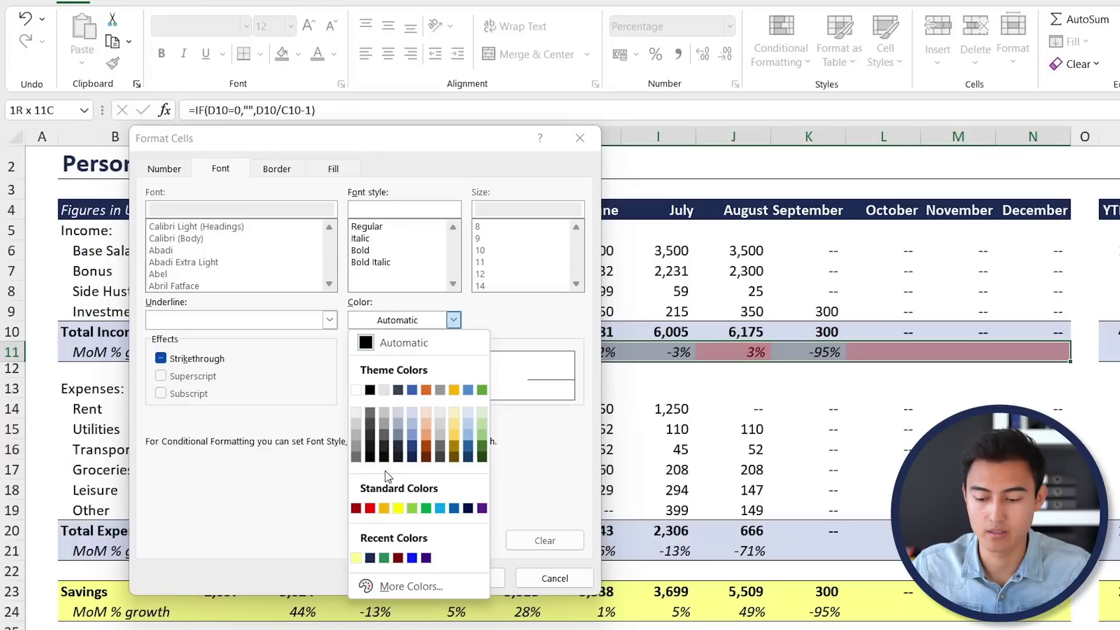
{"action": "left_click", "coordinate": [427, 510]}
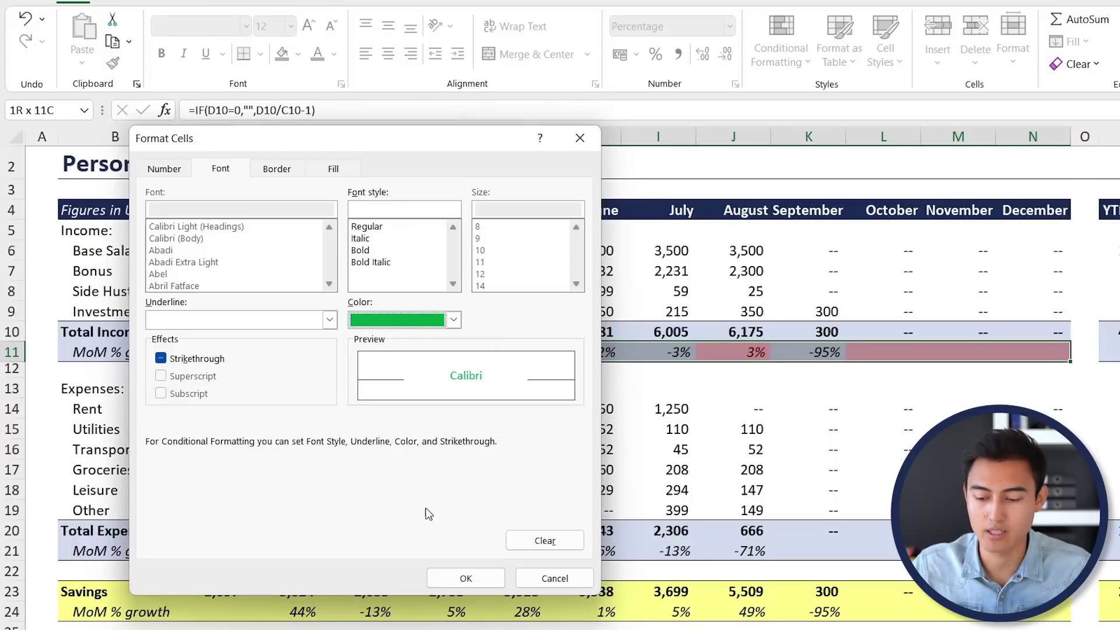
{"action": "left_click", "coordinate": [475, 580]}
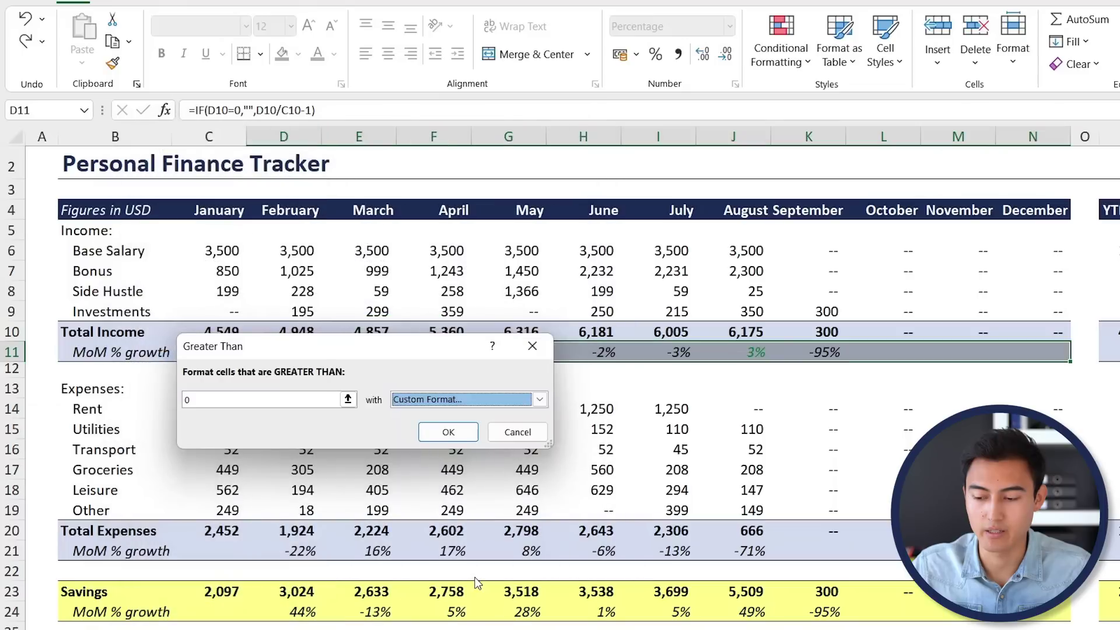
{"action": "left_click", "coordinate": [449, 434]}
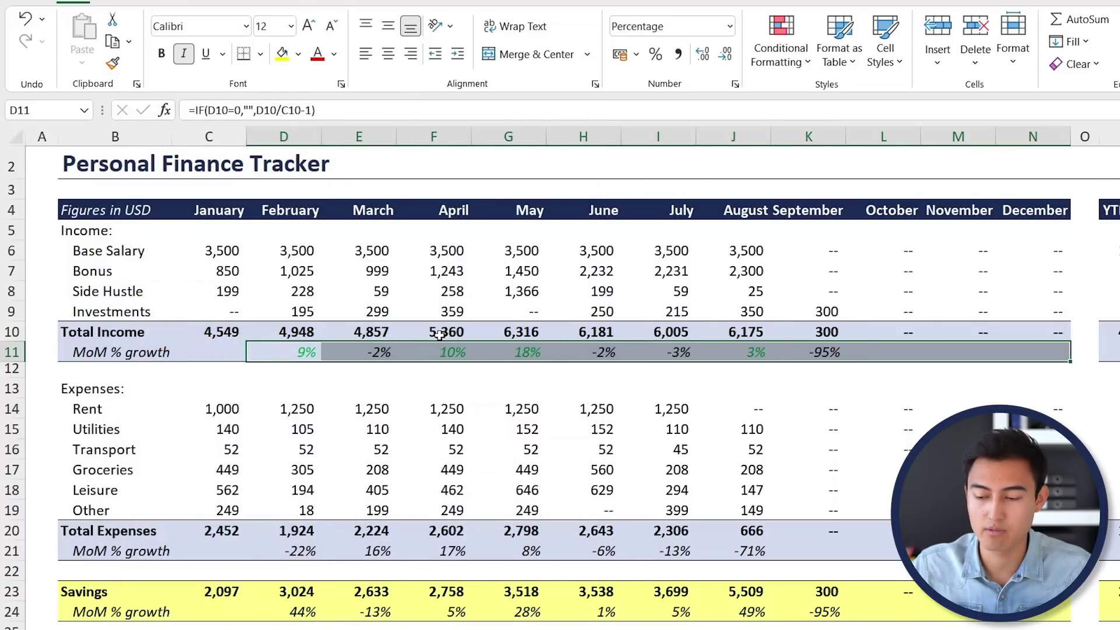
- Add a Less Than 0 conditional formatting rule with red text to the Total Income growth cells D11:N11
{"action": "left_click", "coordinate": [786, 58]}
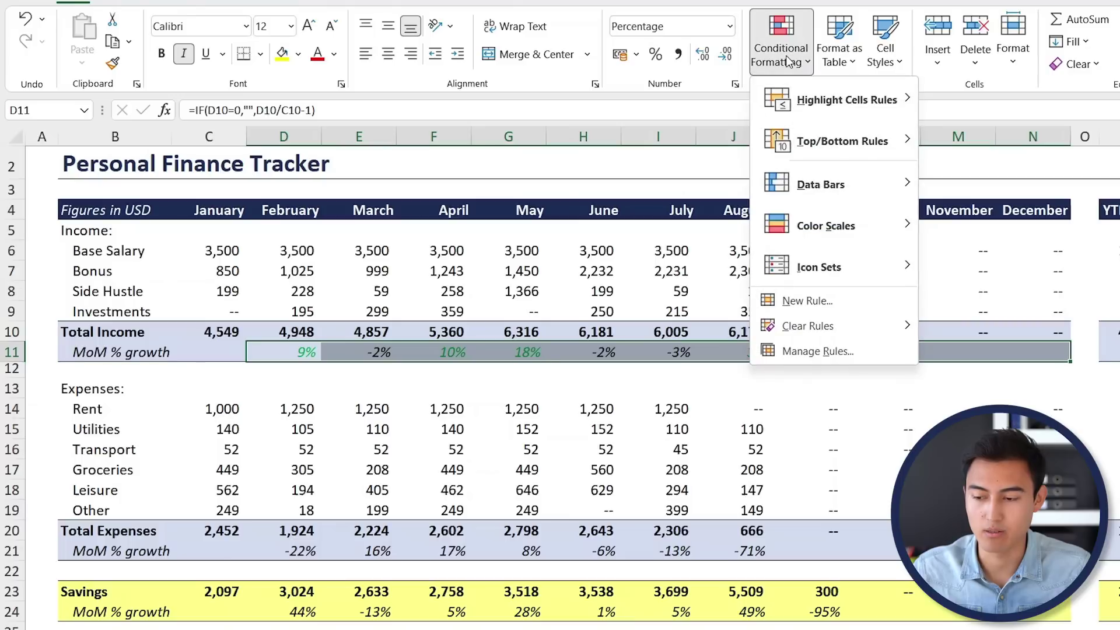
{"action": "mouse_move", "coordinate": [864, 98]}
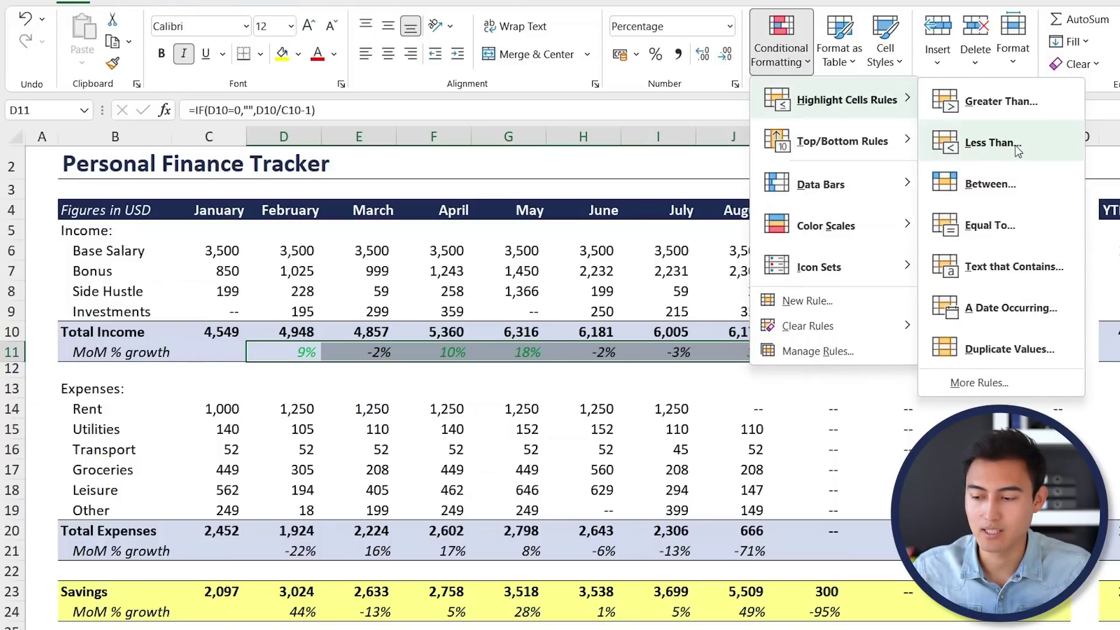
{"action": "left_click", "coordinate": [1018, 150]}
{"action": "type", "text": "0"}
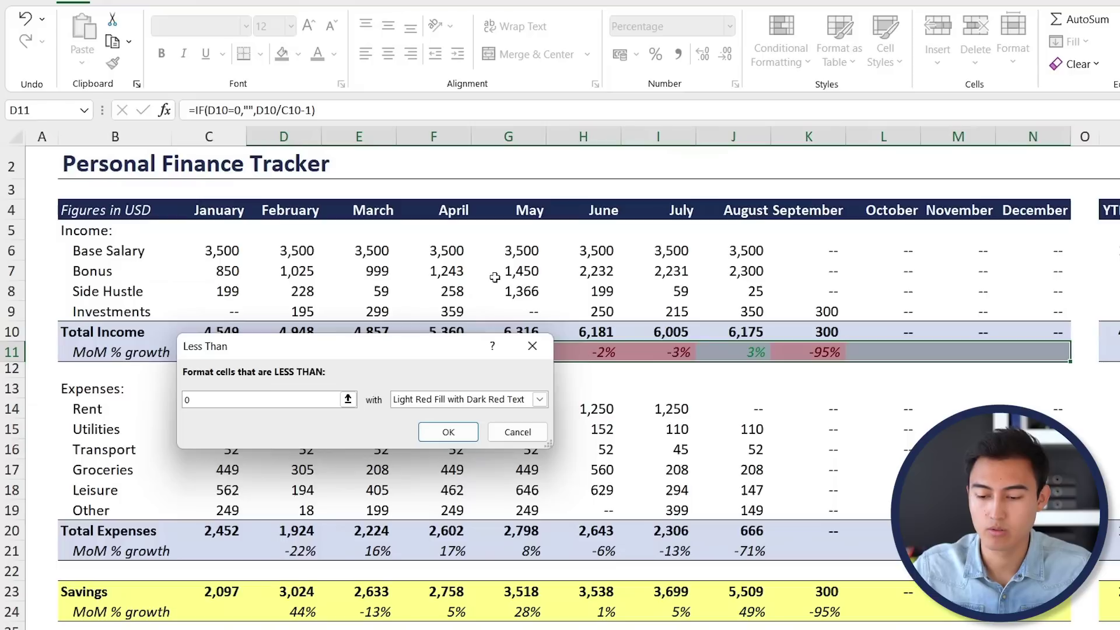
{"action": "left_click", "coordinate": [540, 399]}
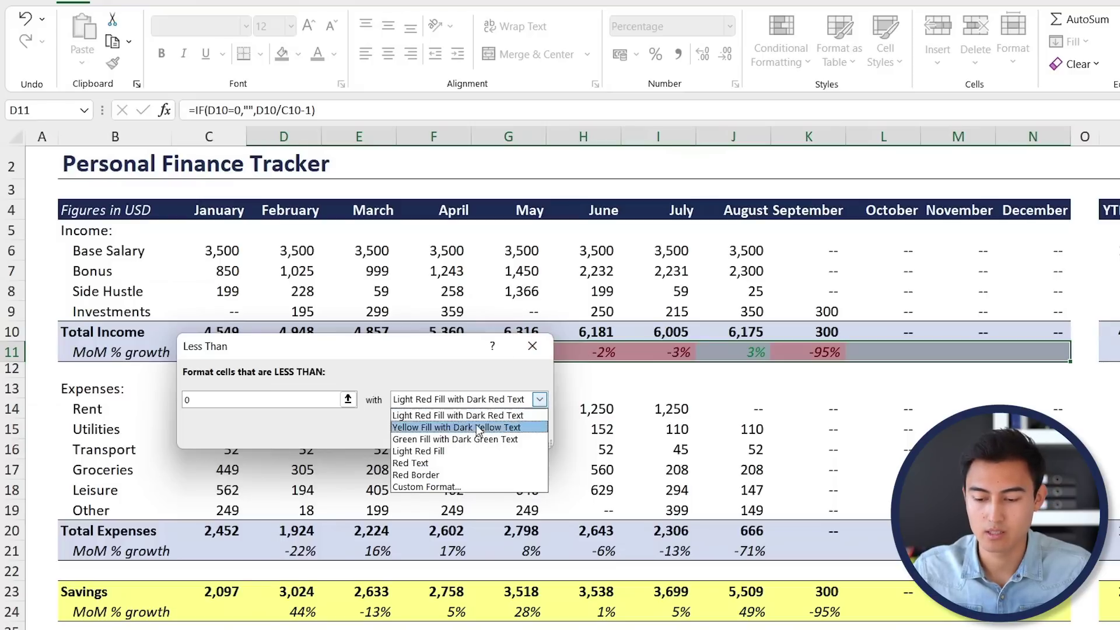
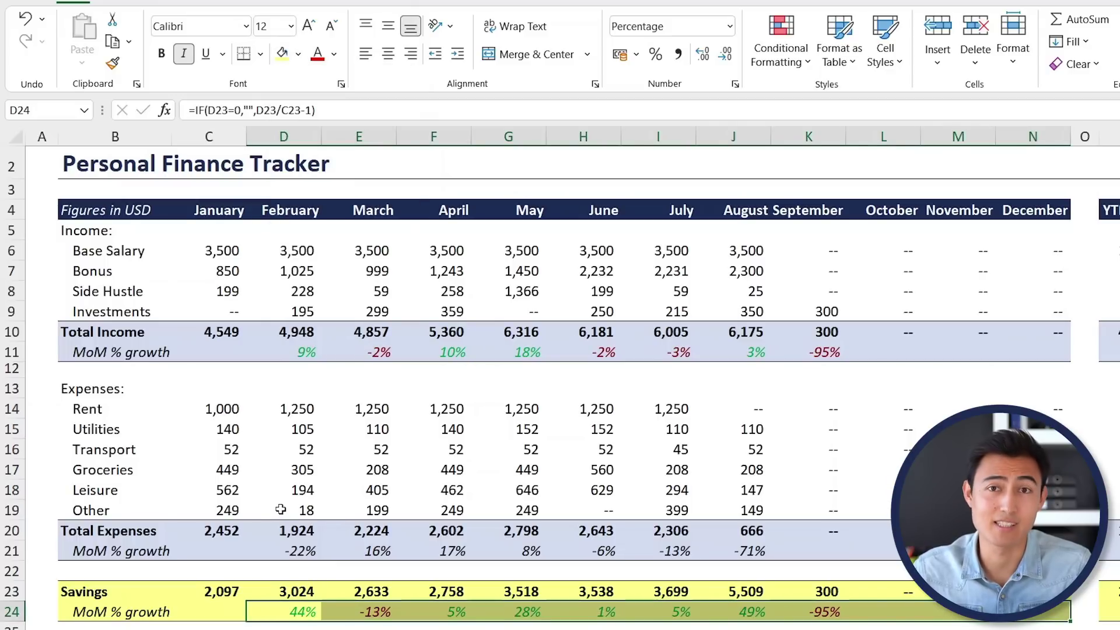
- Add a Greater Than 0 conditional formatting rule with Red Text to the Total Expenses MoM % growth cells D21:N21
{"action": "left_click", "coordinate": [298, 549]}
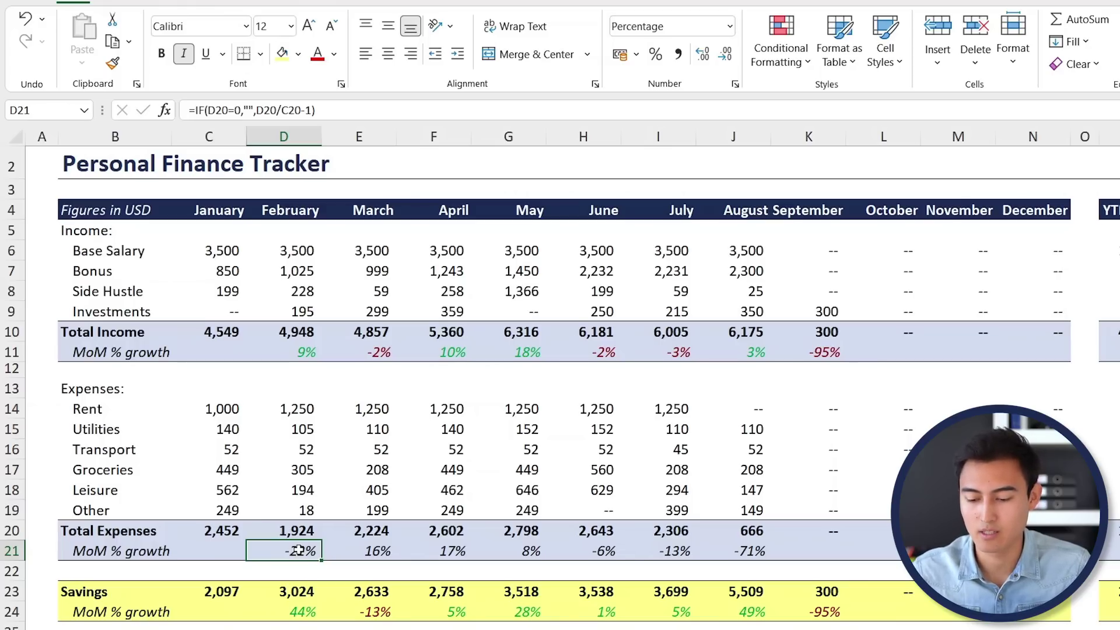
{"action": "key", "text": "ctrl+shift+Right"}
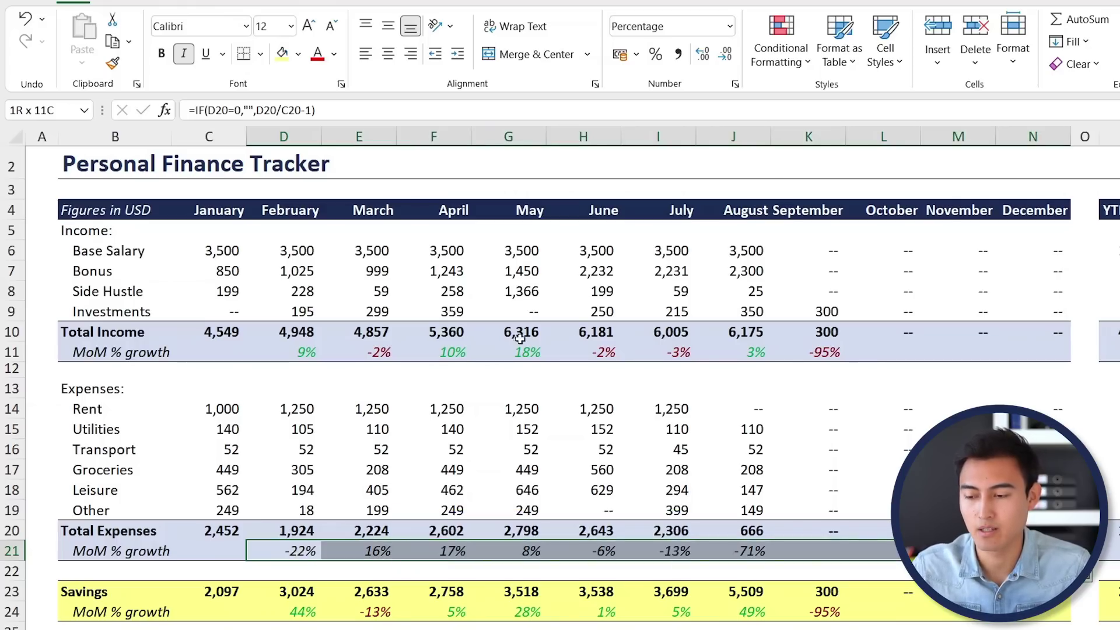
{"action": "left_click", "coordinate": [803, 60]}
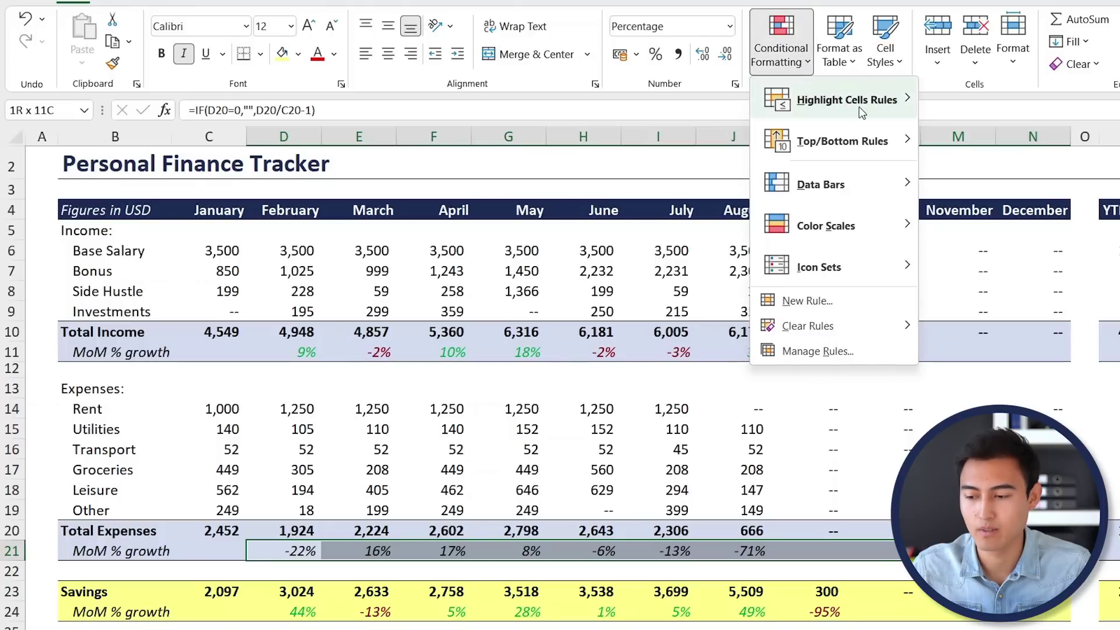
{"action": "mouse_move", "coordinate": [861, 112]}
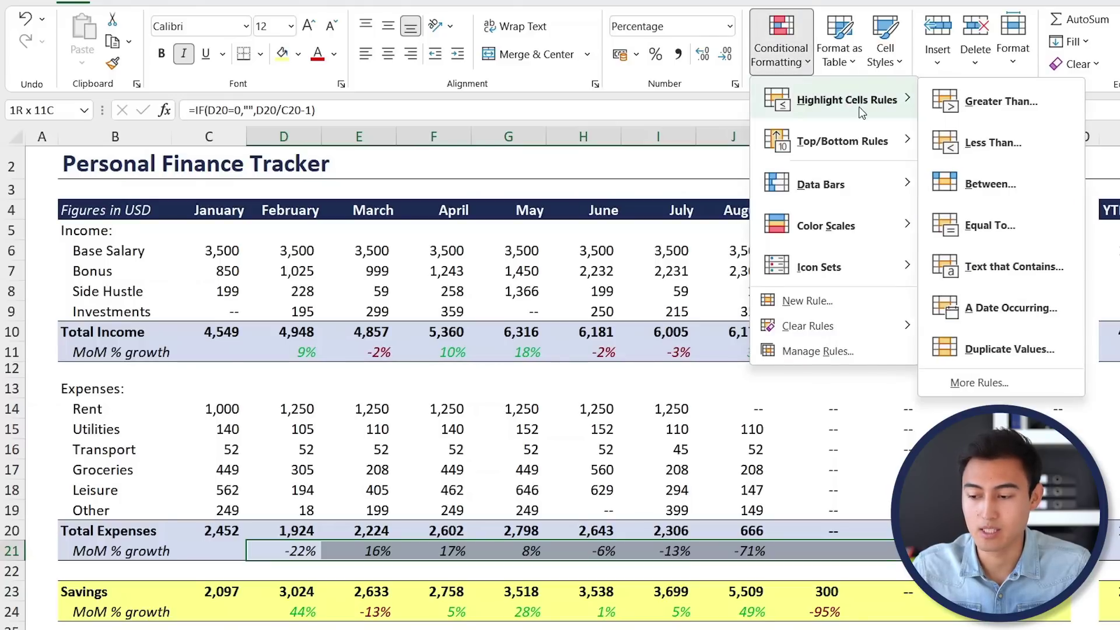
{"action": "left_click", "coordinate": [969, 99]}
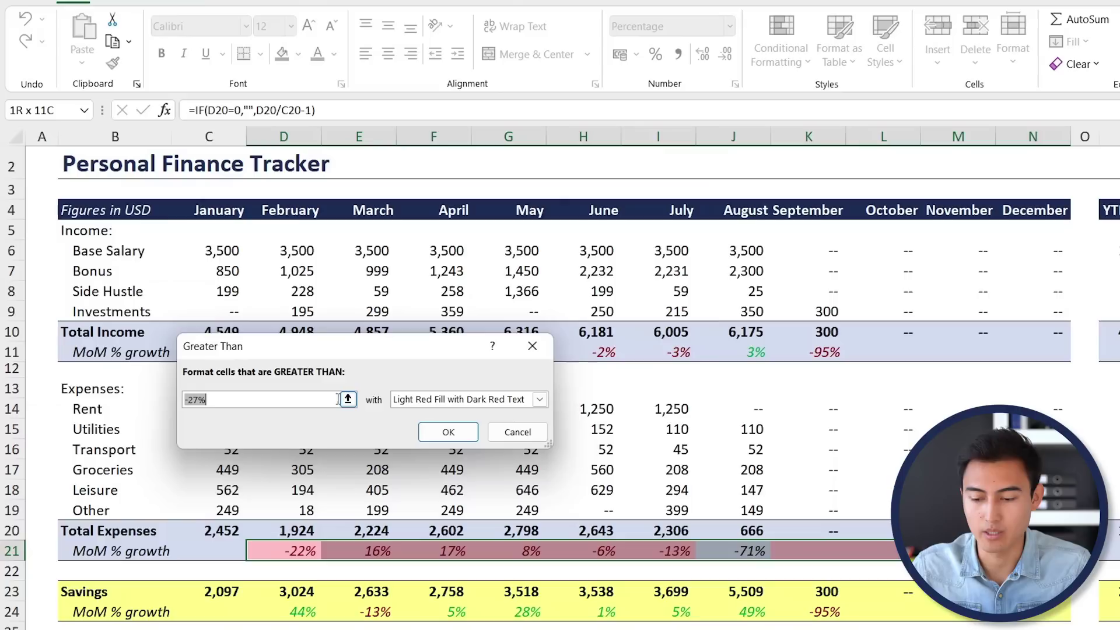
{"action": "type", "text": "0"}
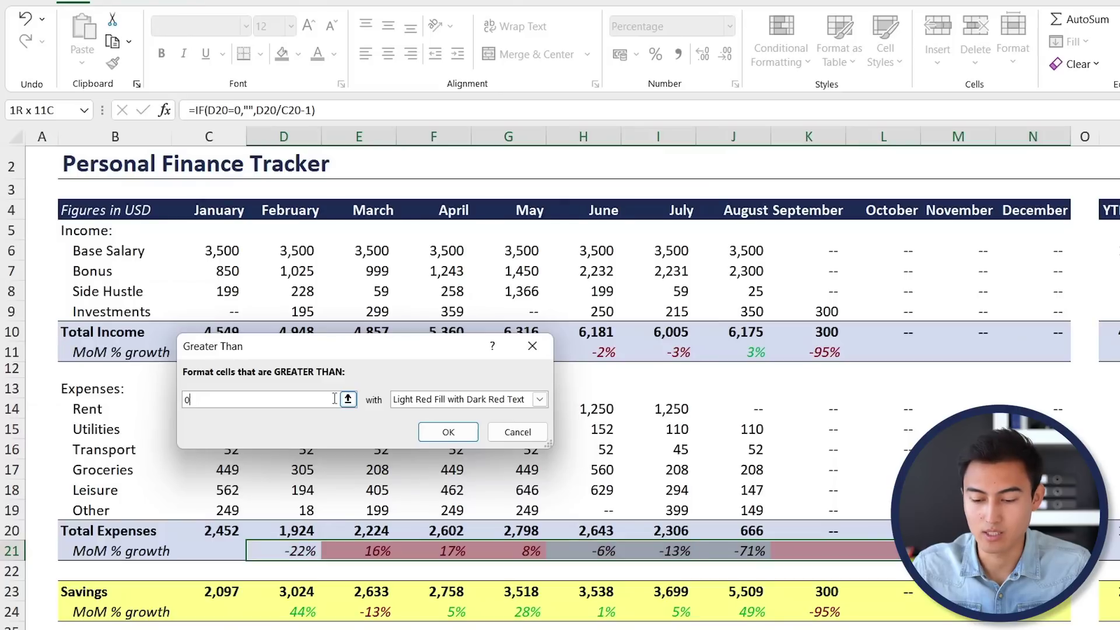
{"action": "left_click", "coordinate": [539, 400]}
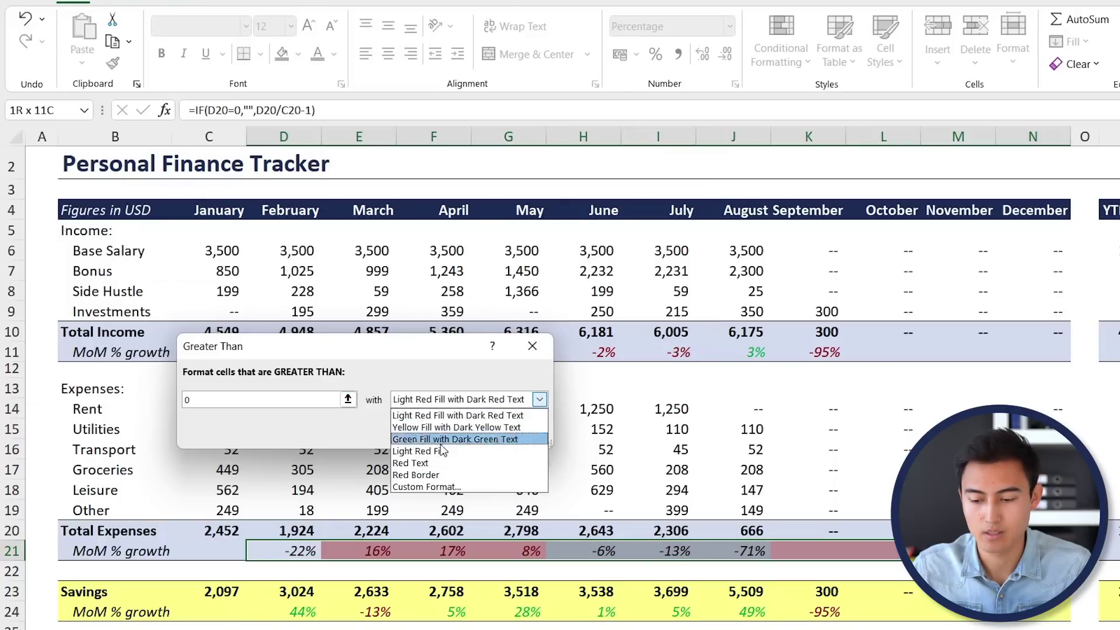
{"action": "left_click", "coordinate": [415, 463]}
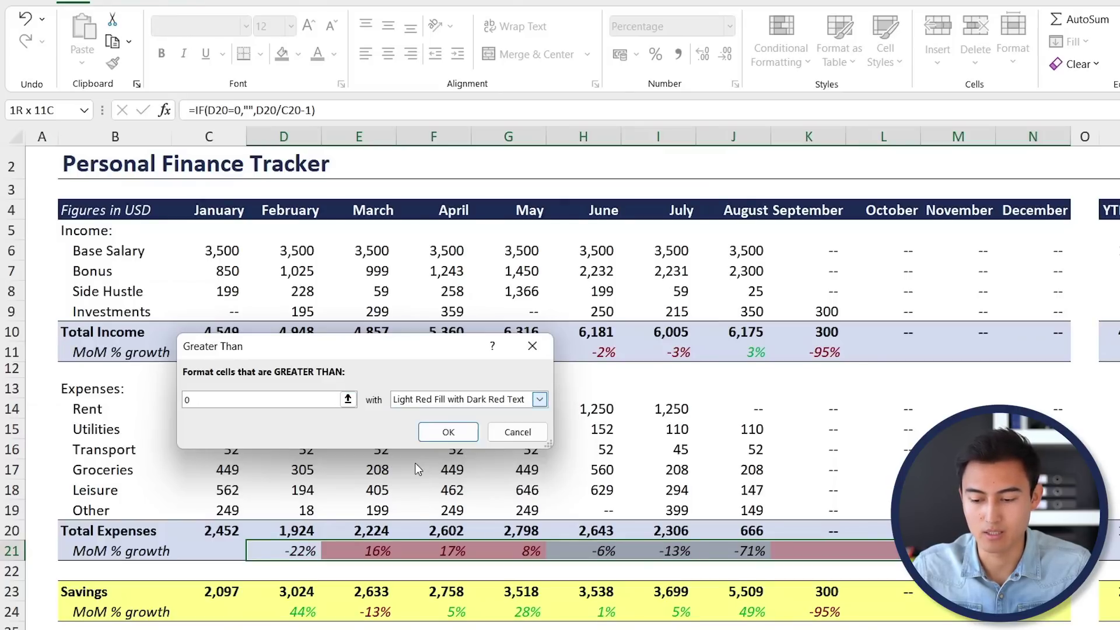
{"action": "left_click", "coordinate": [445, 432]}
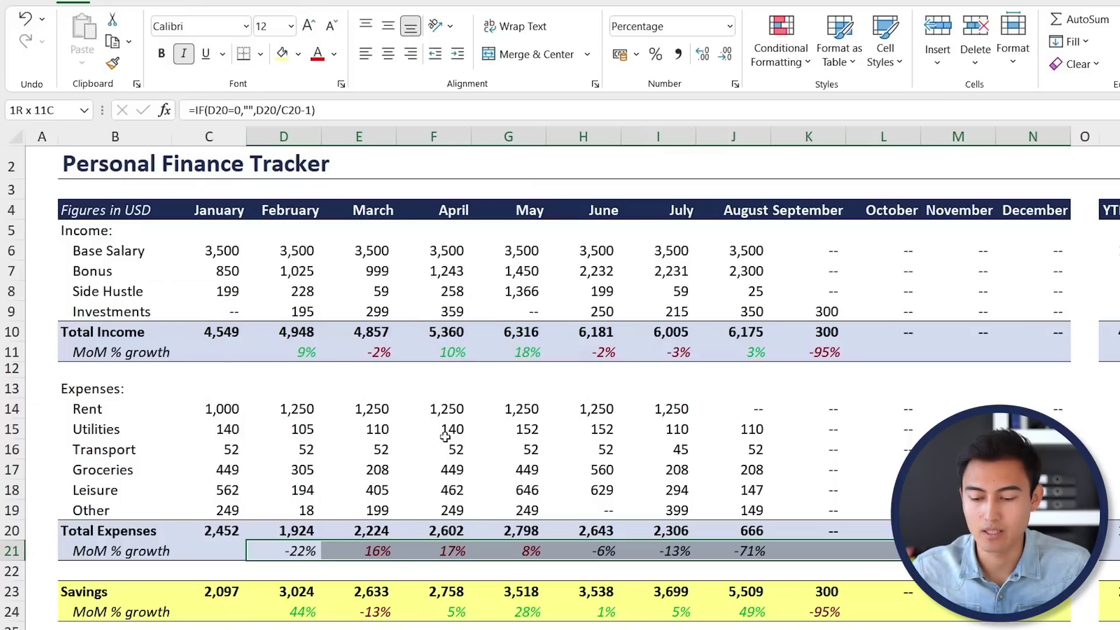
- Add a Less Than 0 conditional formatting rule with a custom green font to the Total Expenses growth cells D21:N21
{"action": "left_click", "coordinate": [791, 53]}
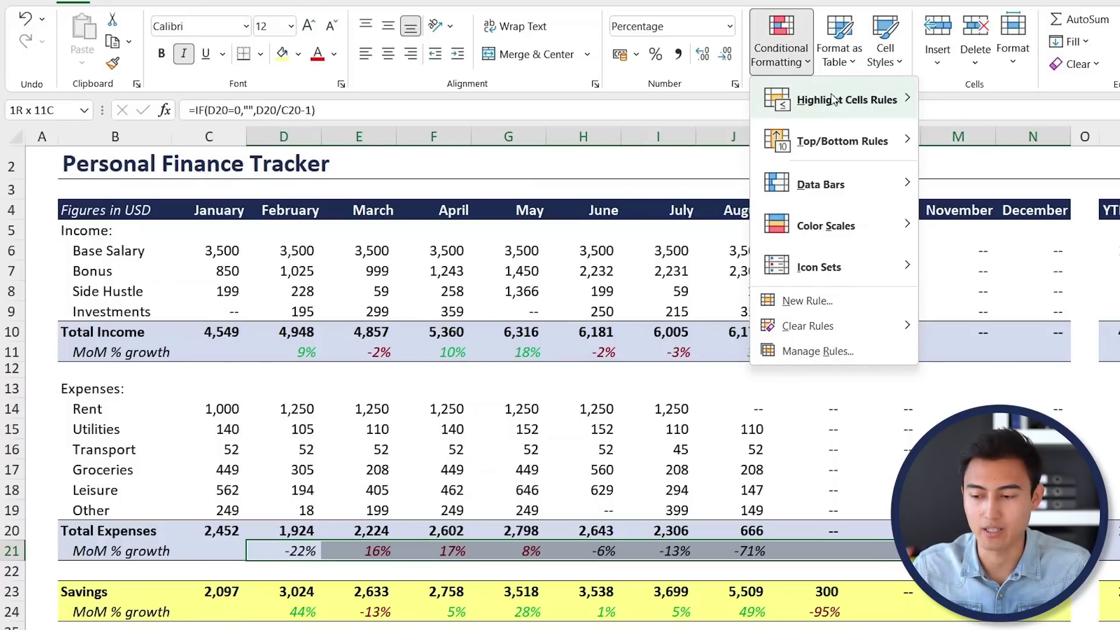
{"action": "mouse_move", "coordinate": [847, 105]}
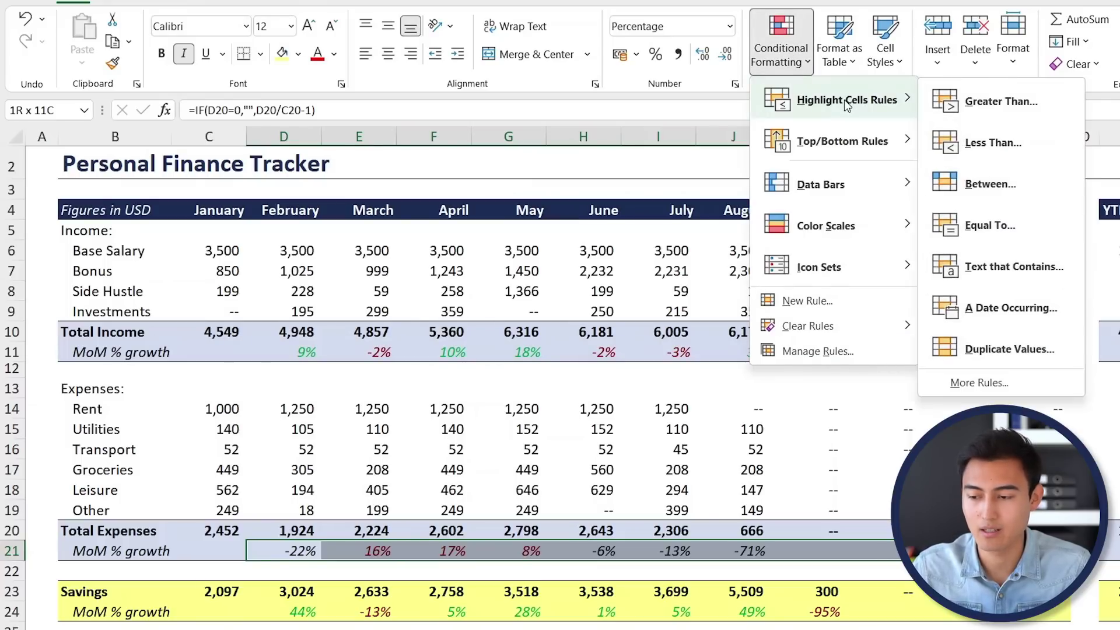
{"action": "left_click", "coordinate": [982, 141]}
{"action": "type", "text": "0"}
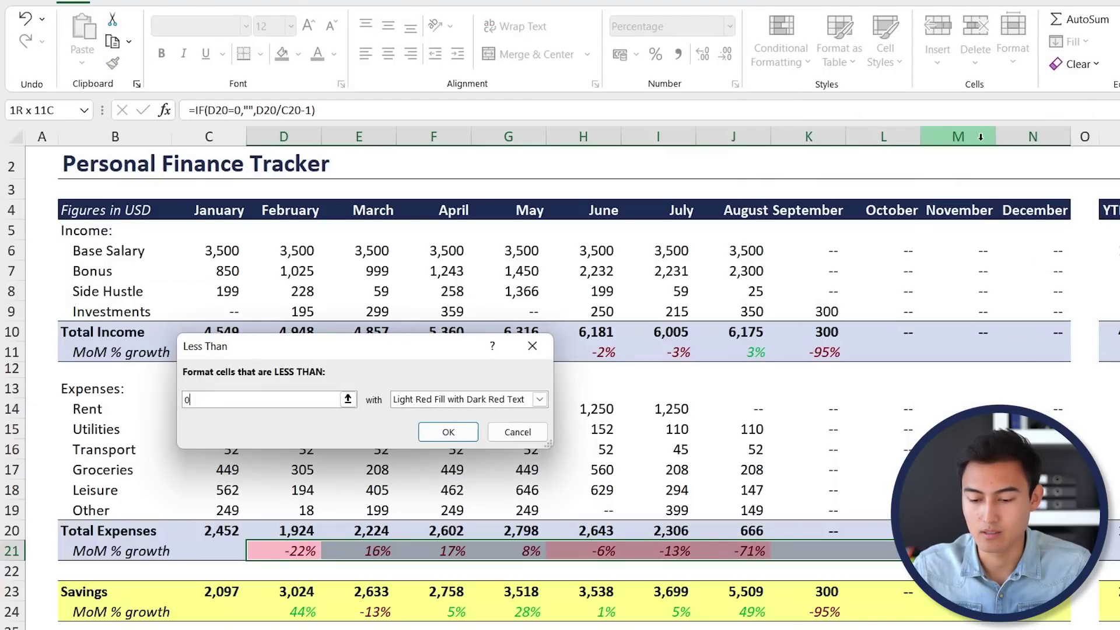
{"action": "left_click", "coordinate": [539, 400]}
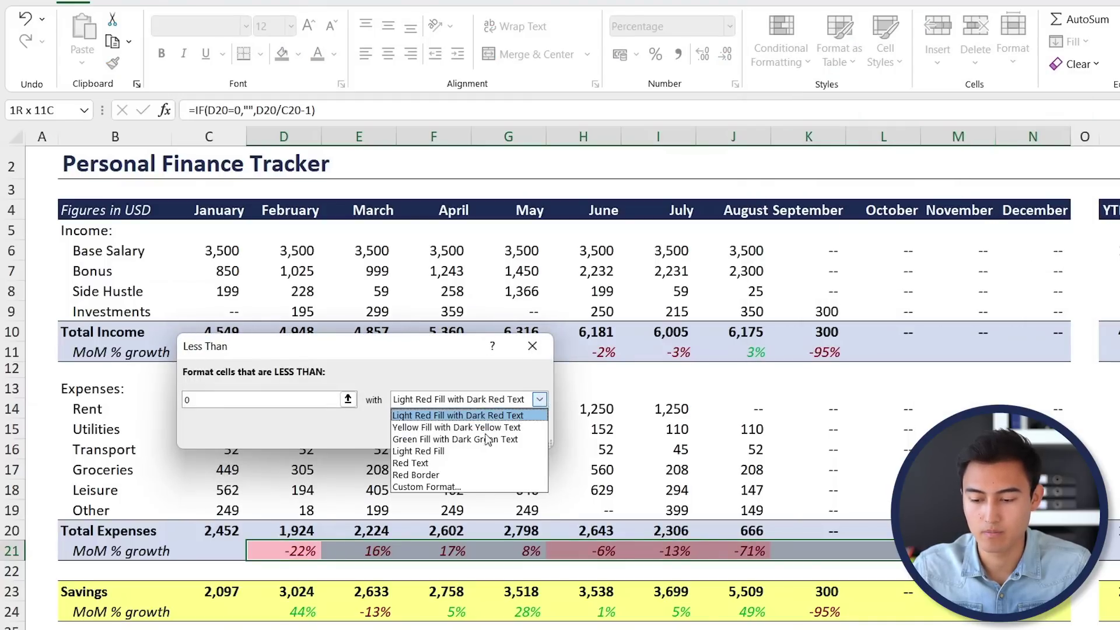
{"action": "left_click", "coordinate": [456, 487]}
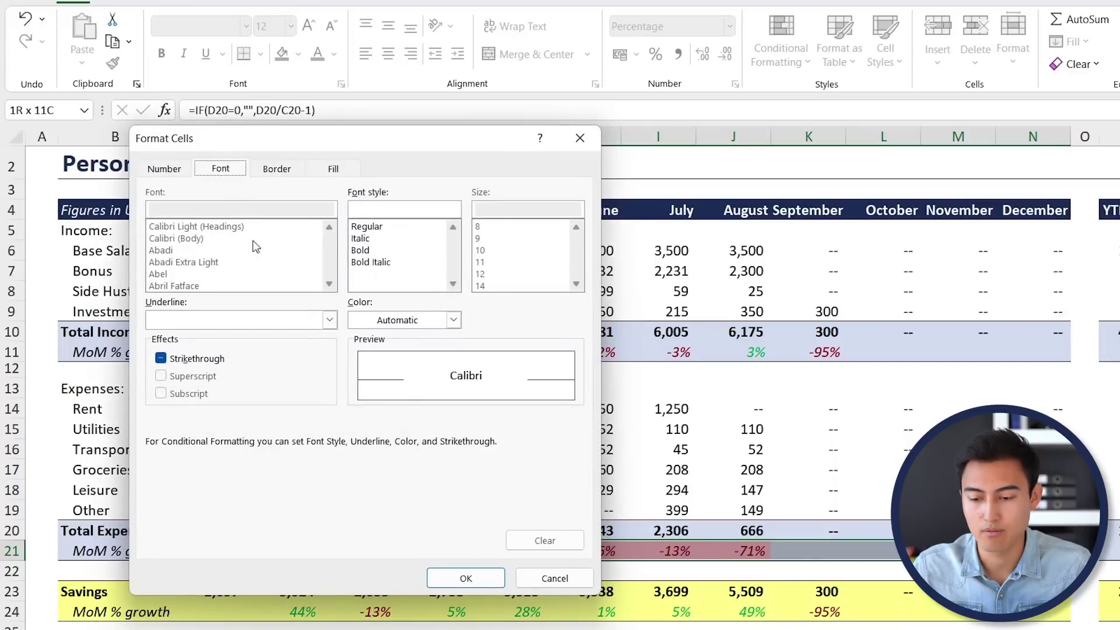
{"action": "left_click", "coordinate": [453, 320]}
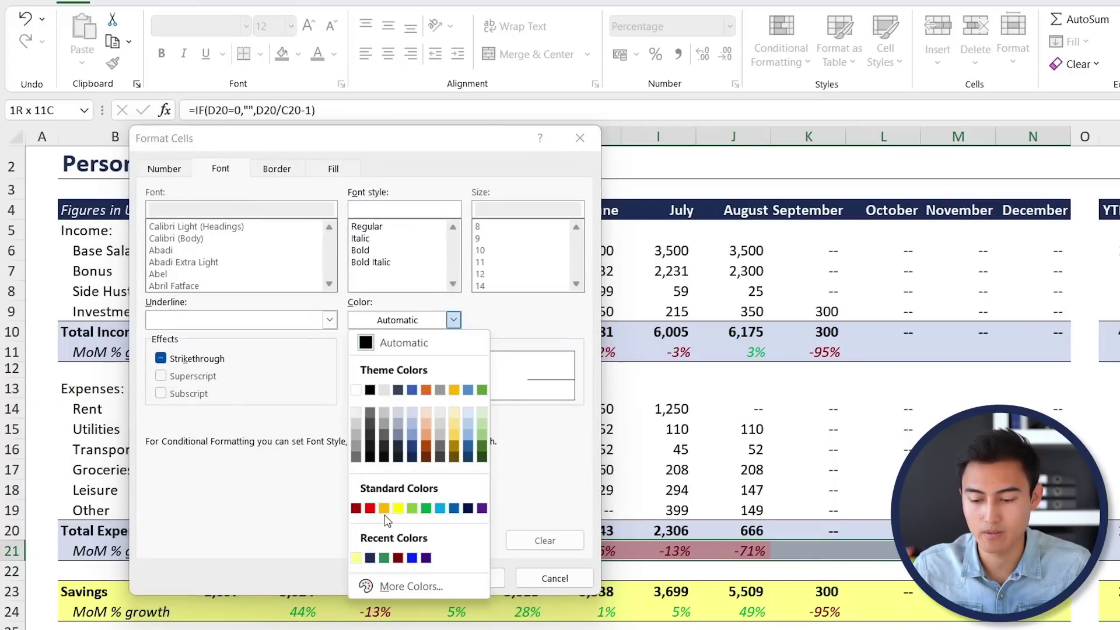
{"action": "left_click", "coordinate": [427, 509]}
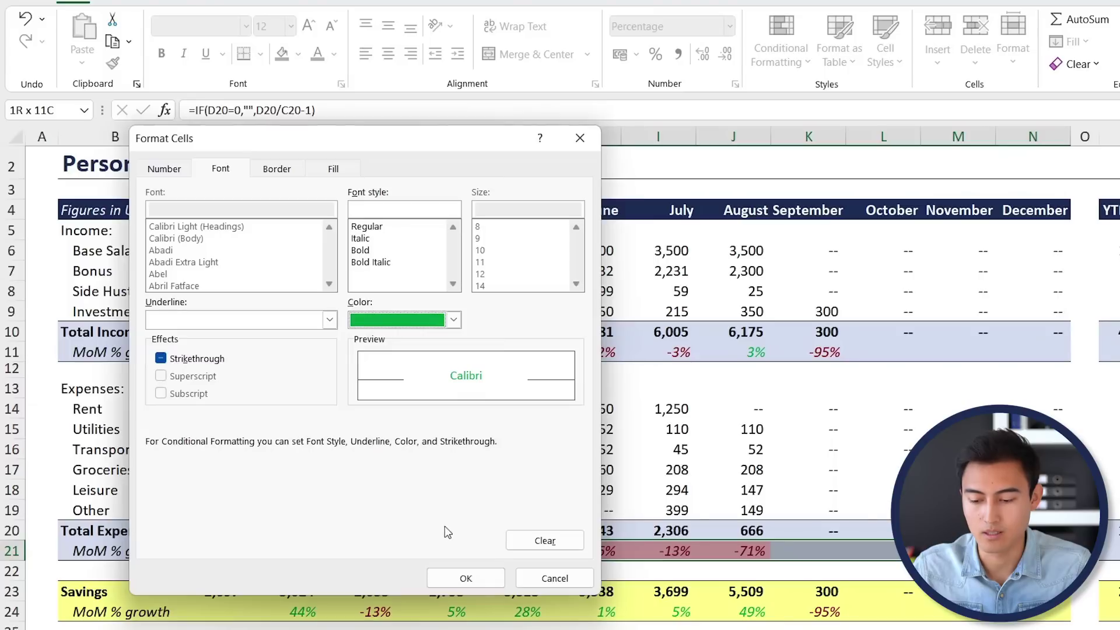
{"action": "left_click", "coordinate": [467, 575]}
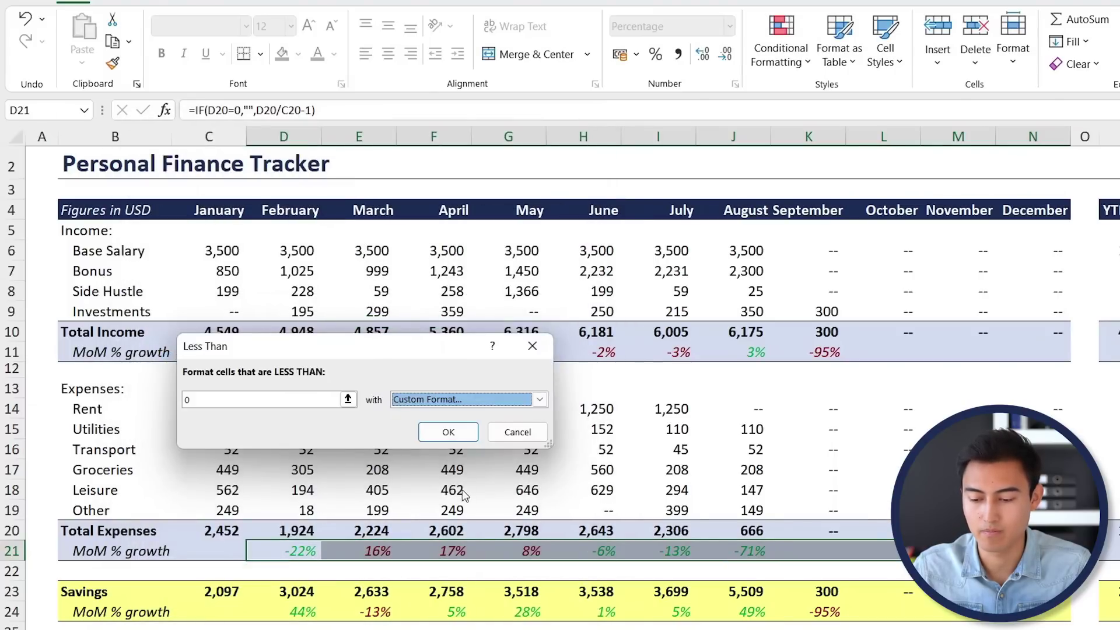
{"action": "left_click", "coordinate": [447, 432]}
{"action": "key", "text": "Down"}
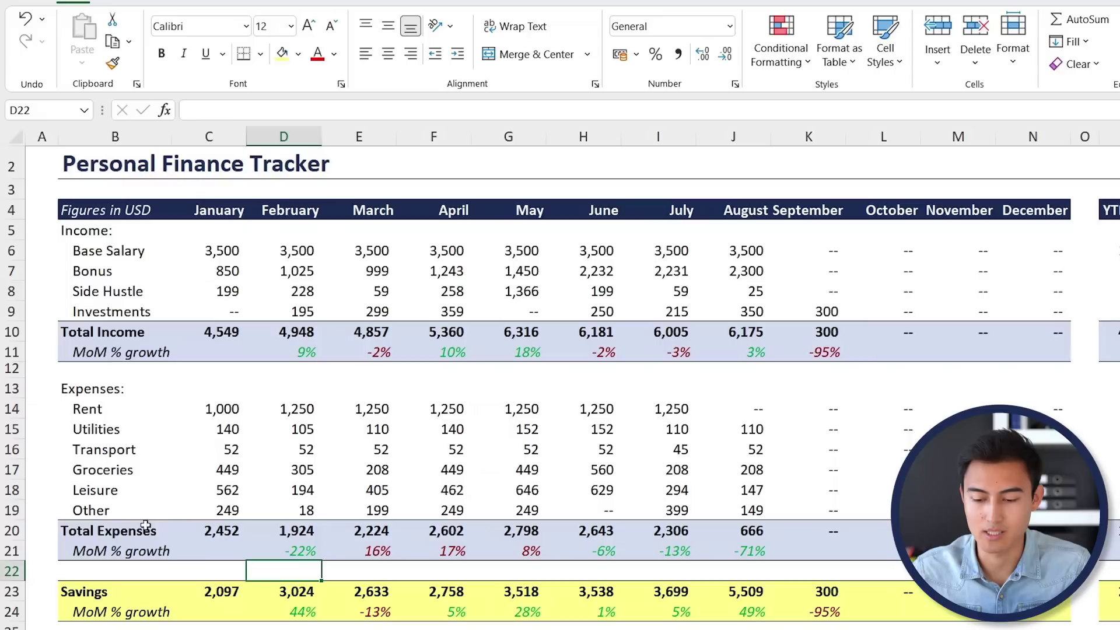
{"action": "left_click", "coordinate": [212, 529]}
{"action": "key", "text": "Right"}
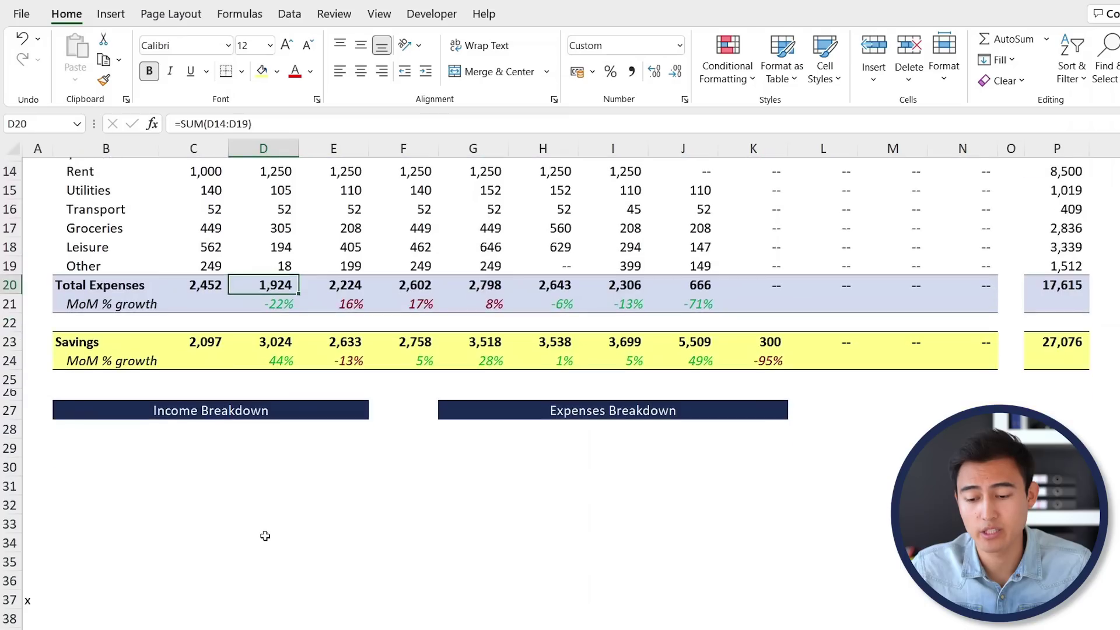
- Insert a pie chart of the income categories in B6:B9 against their YTD totals in P6:P9
{"action": "scroll", "coordinate": [265, 533], "scroll_direction": "down", "scroll_amount": 2}
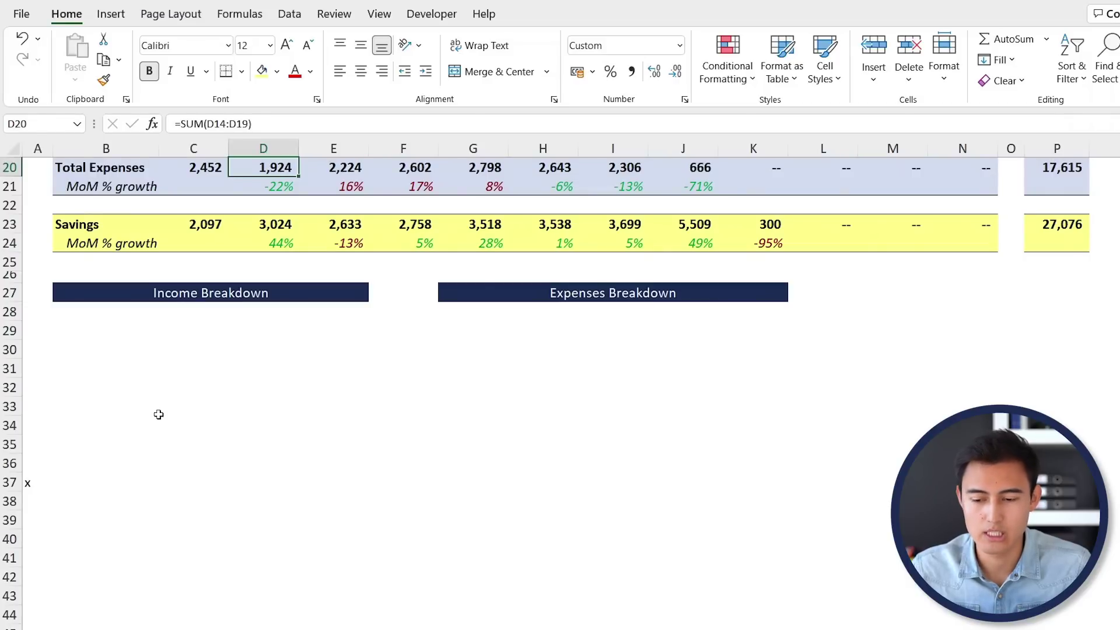
{"action": "scroll", "coordinate": [159, 414], "scroll_direction": "up", "scroll_amount": 6}
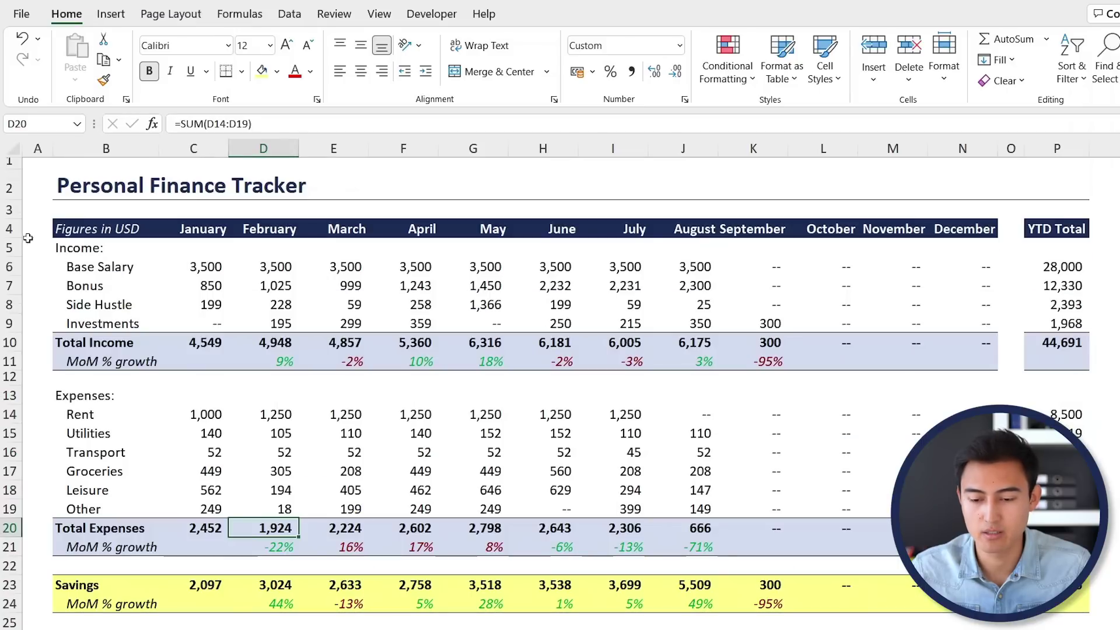
{"action": "left_click", "coordinate": [113, 266]}
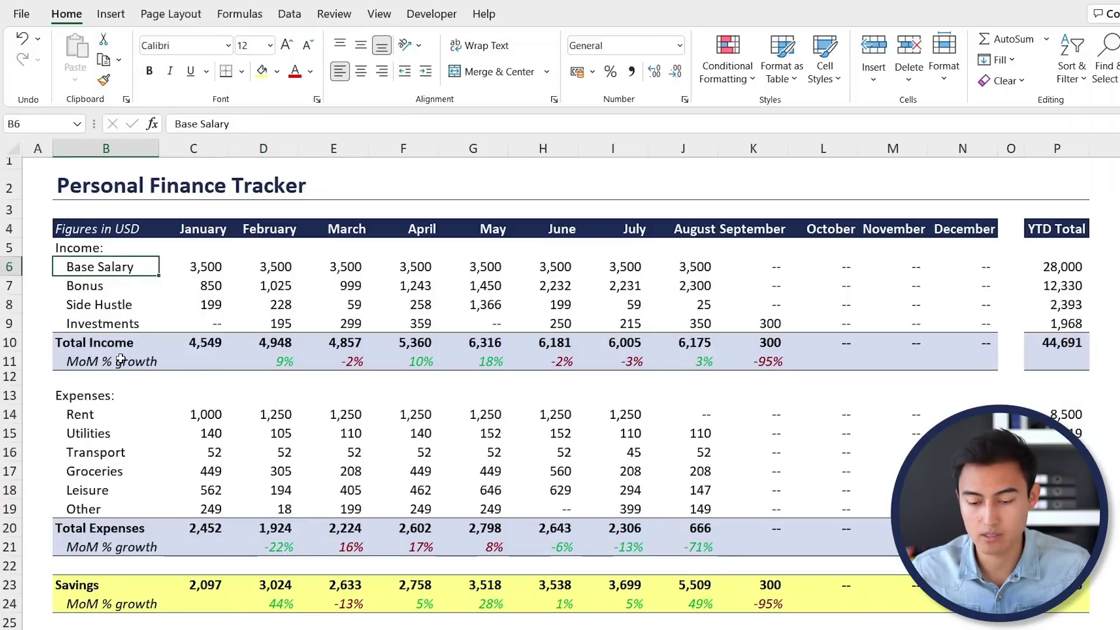
{"action": "key", "text": "shift+Down"}
{"action": "key", "text": "shift+Down"}
{"action": "key", "text": "shift+Down"}
{"action": "key", "text": "ctrl"}
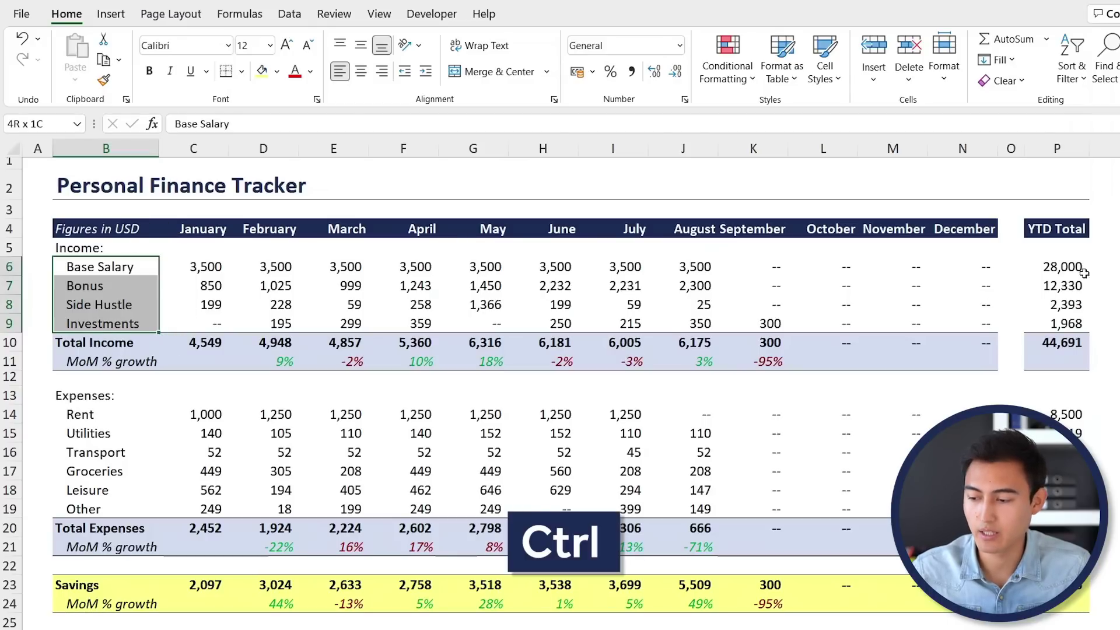
{"action": "left_click_drag", "start_coordinate": [1065, 269], "coordinate": [1056, 327]}
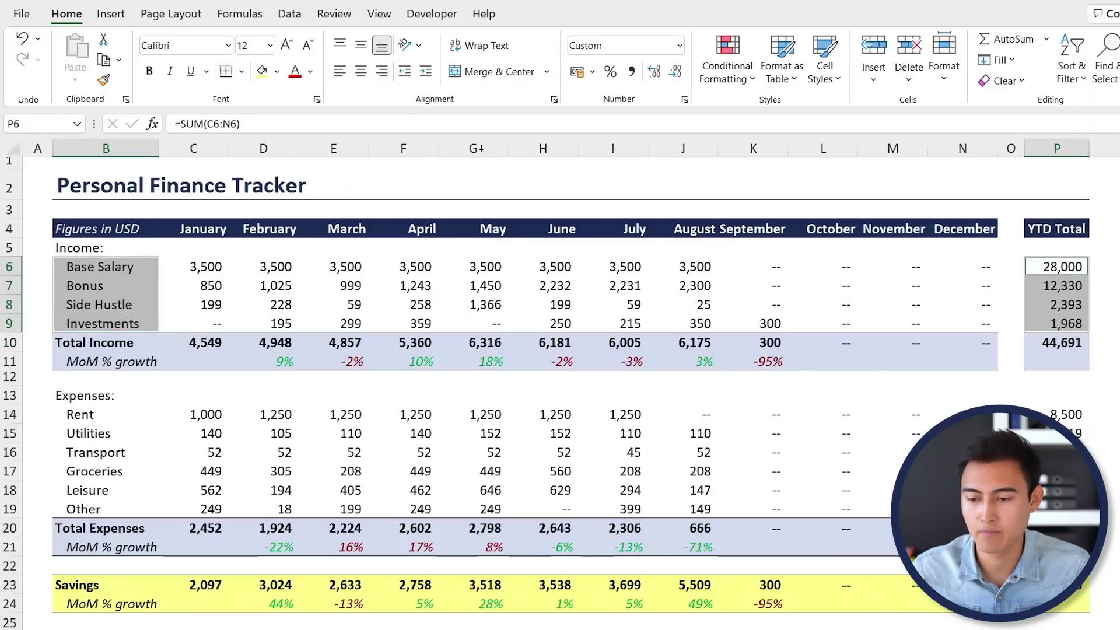
{"action": "left_click", "coordinate": [109, 14]}
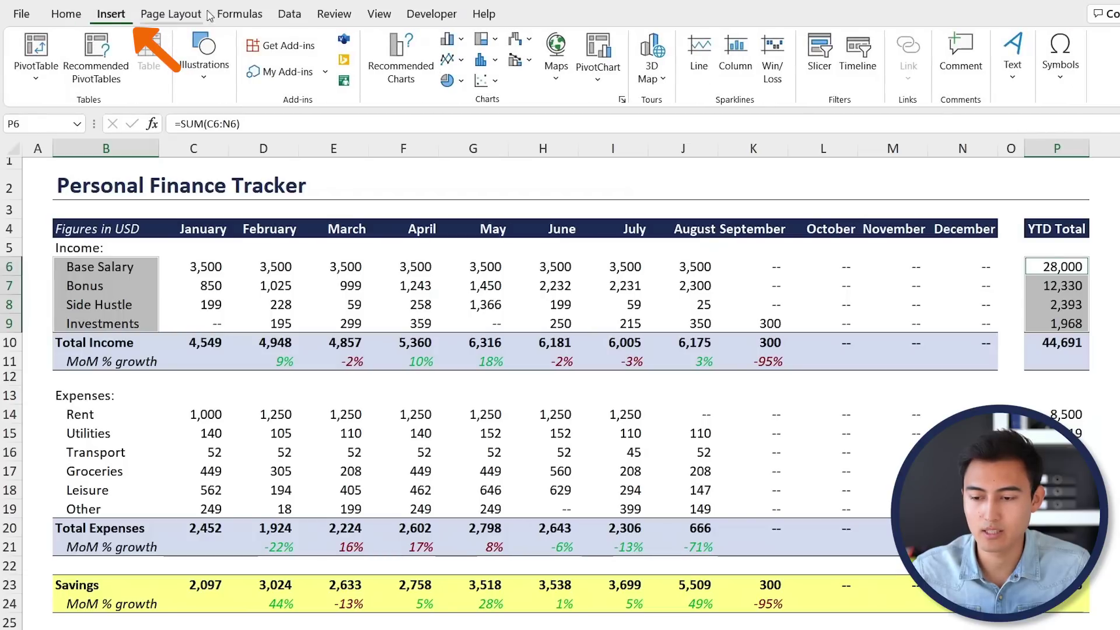
{"action": "left_click", "coordinate": [407, 51]}
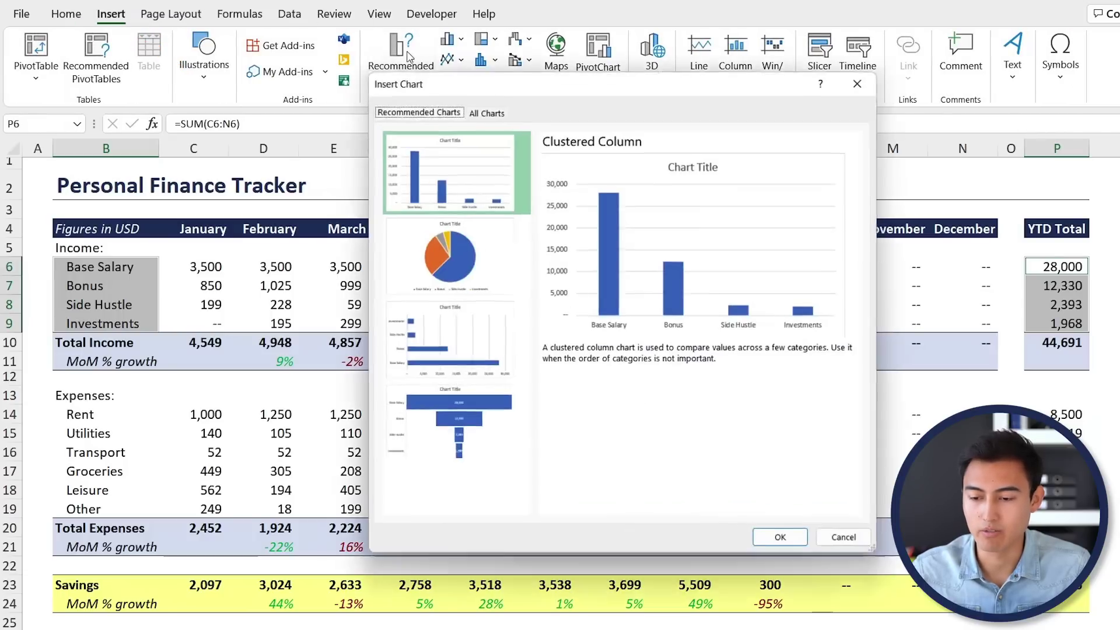
{"action": "left_click", "coordinate": [449, 247]}
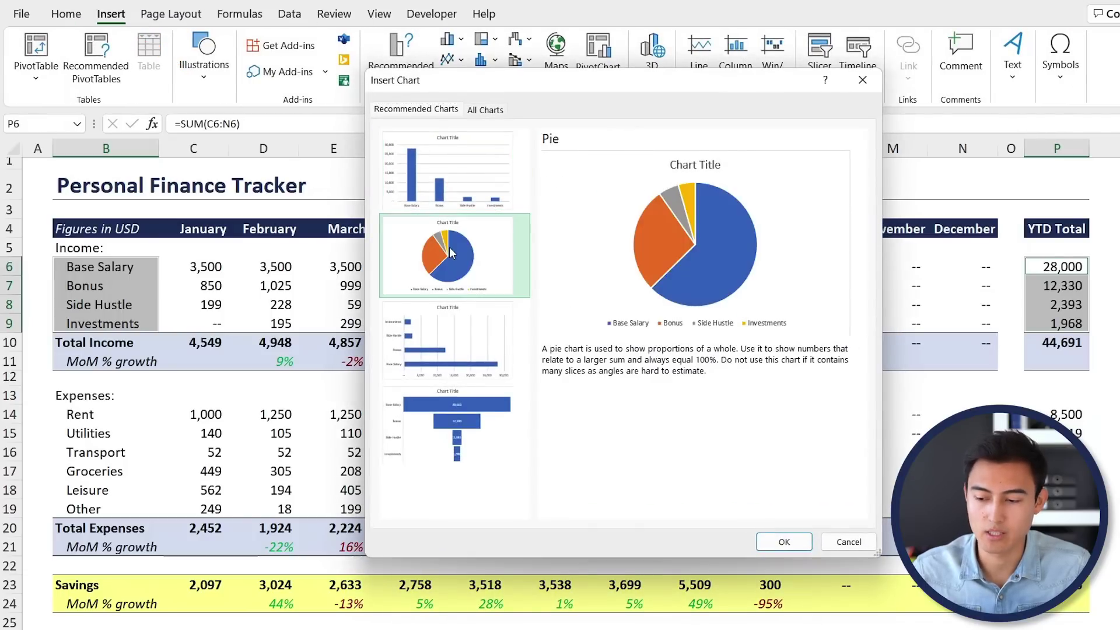
{"action": "left_click", "coordinate": [771, 543]}
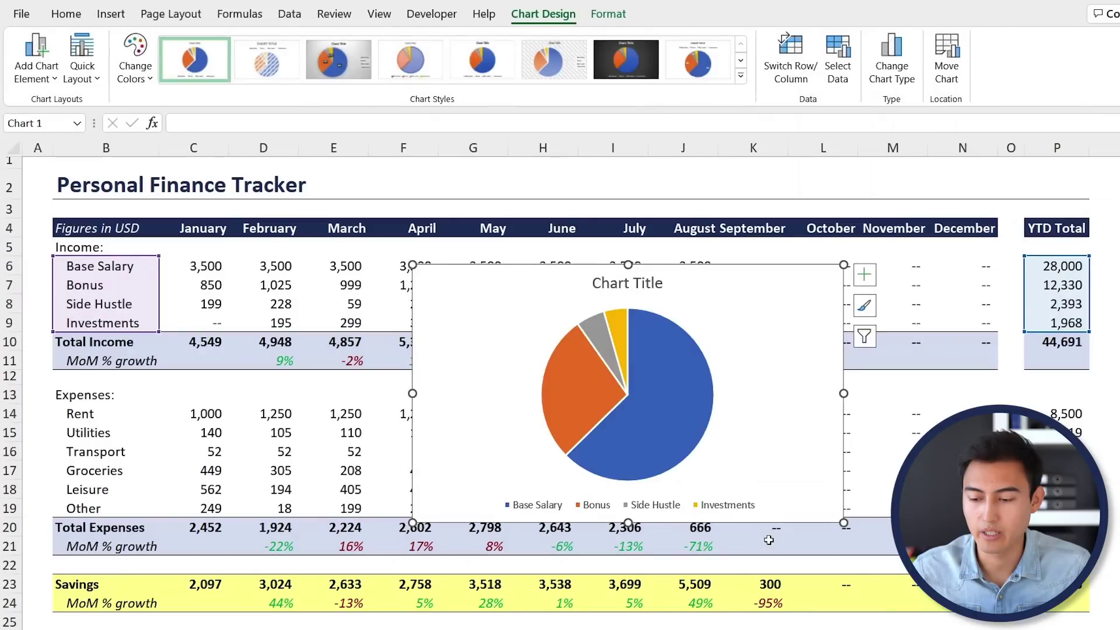
- Delete the income pie chart's title and set its legend position to Left
{"action": "left_click", "coordinate": [597, 291]}
{"action": "key", "text": "Delete"}
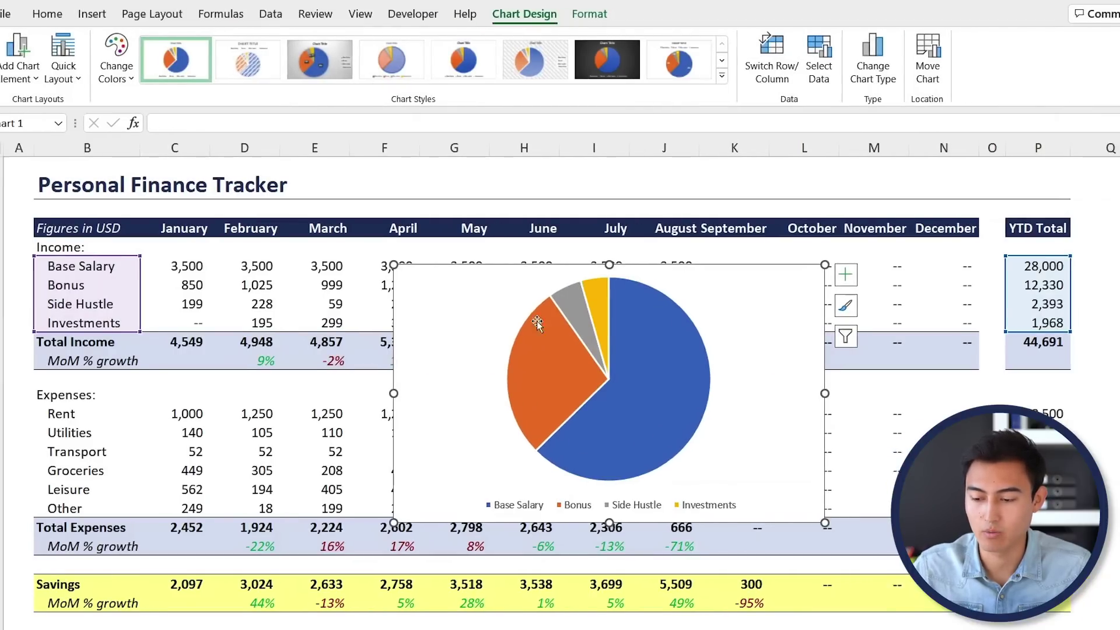
{"action": "left_click", "coordinate": [548, 505]}
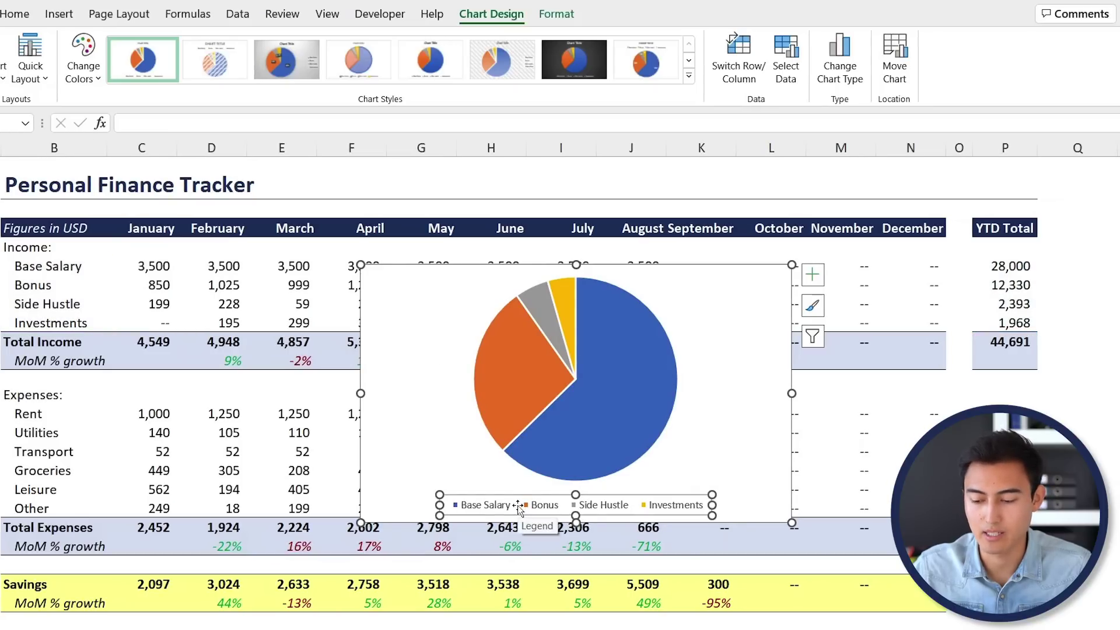
{"action": "right_click", "coordinate": [518, 506]}
{"action": "left_click", "coordinate": [566, 493]}
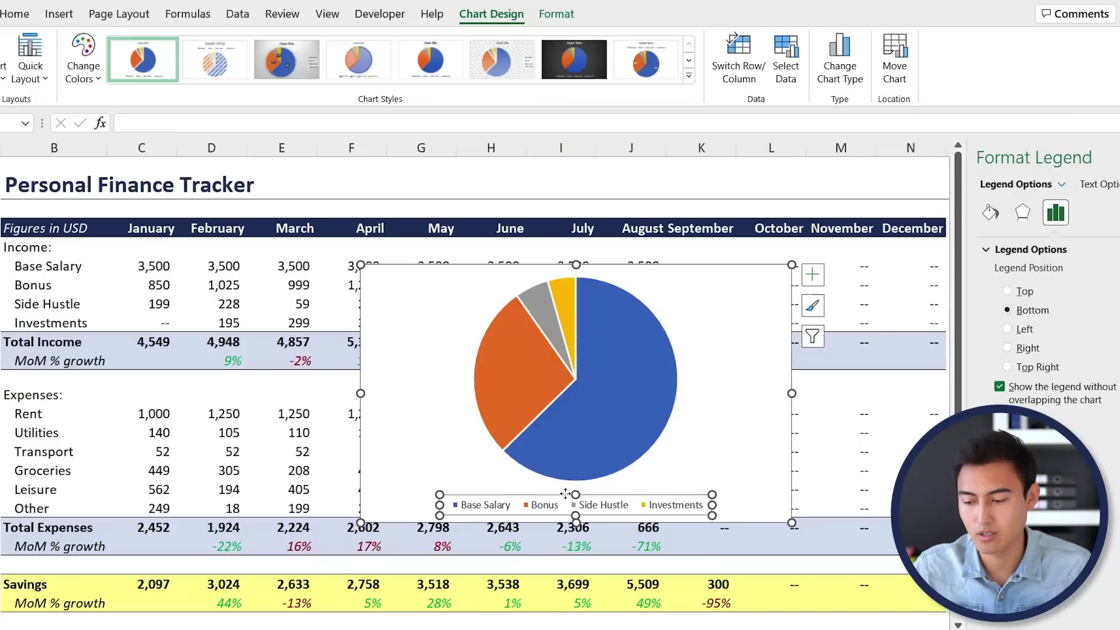
{"action": "left_click", "coordinate": [1022, 332]}
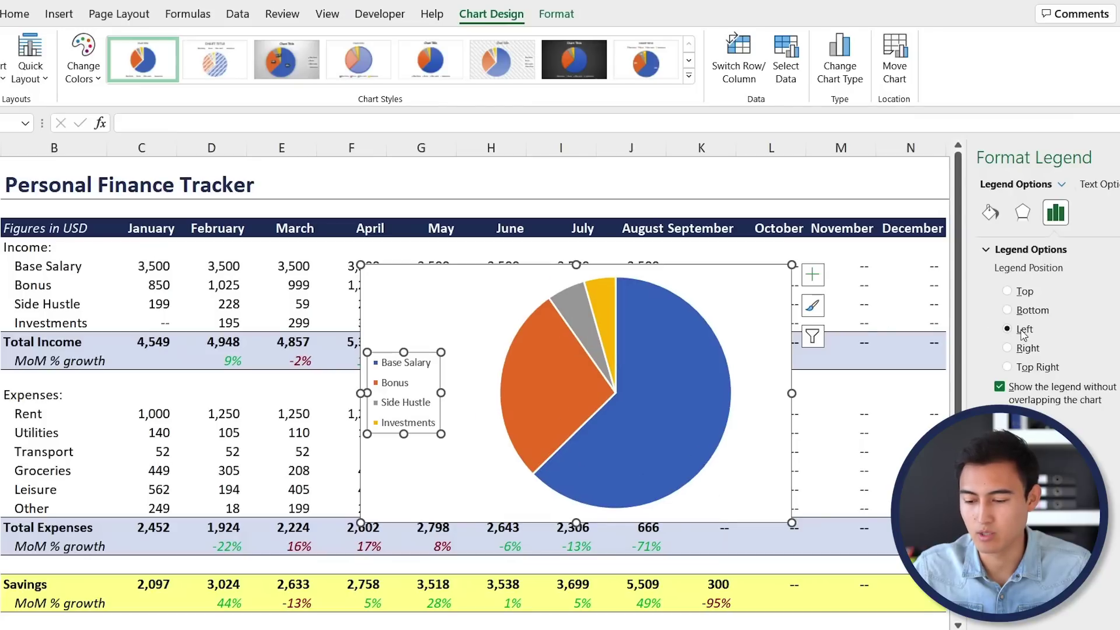
- Fill the Base Salary slice of the pie chart with the recently used dark navy
{"action": "left_click", "coordinate": [663, 396]}
{"action": "left_click", "coordinate": [663, 396]}
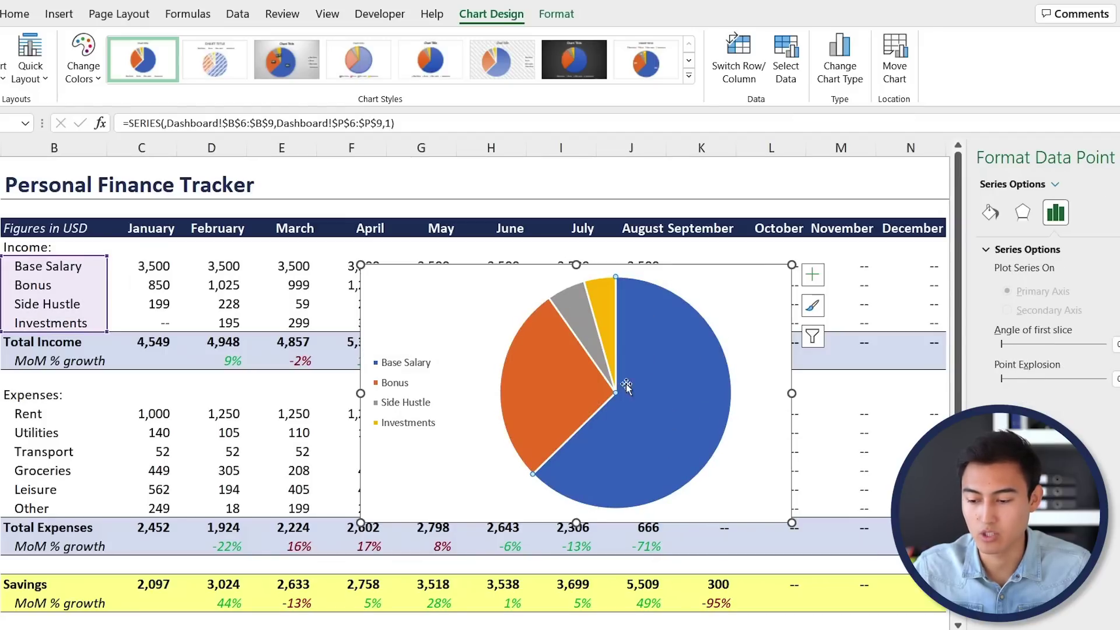
{"action": "left_click", "coordinate": [560, 16]}
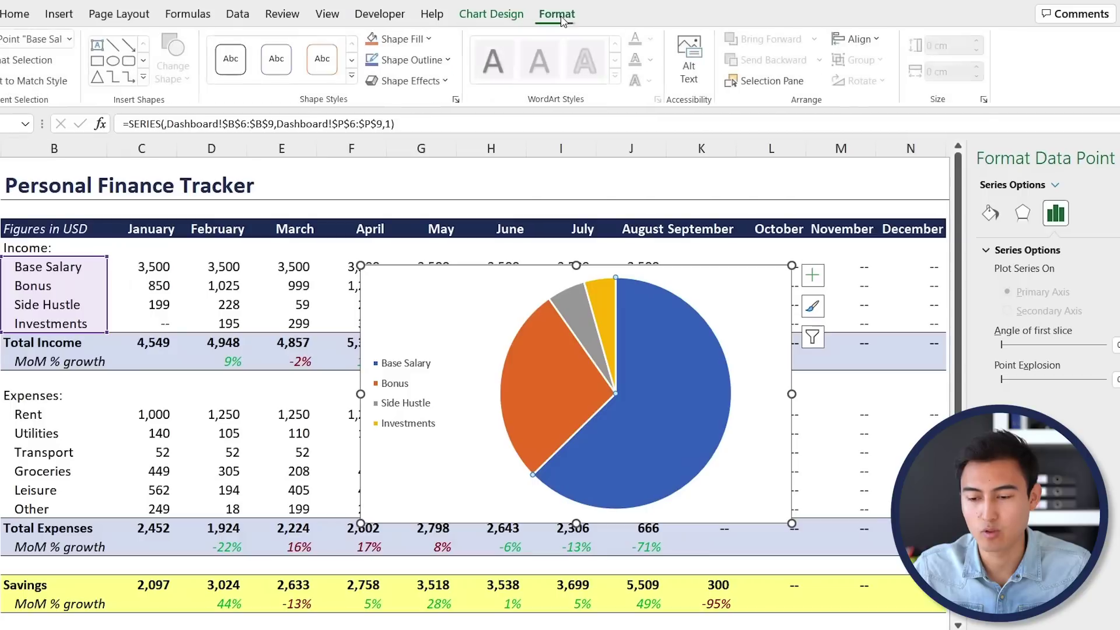
{"action": "left_click", "coordinate": [431, 39]}
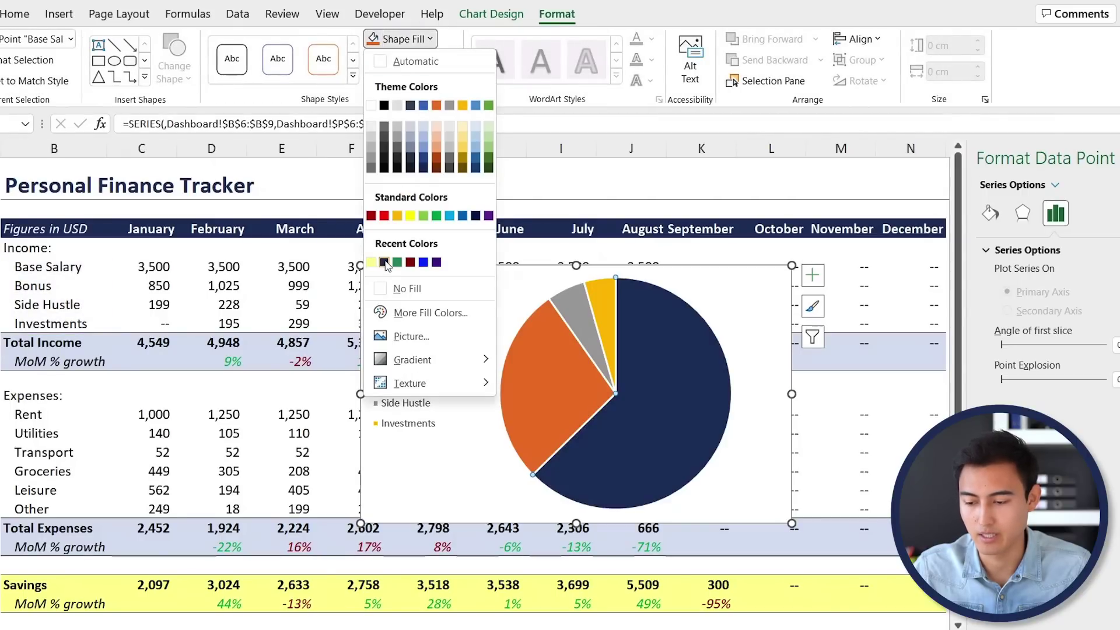
{"action": "left_click", "coordinate": [384, 263]}
- Recolor the pie chart's Bonus slice green and its Side Hustle slice orange
{"action": "left_click", "coordinate": [528, 389]}
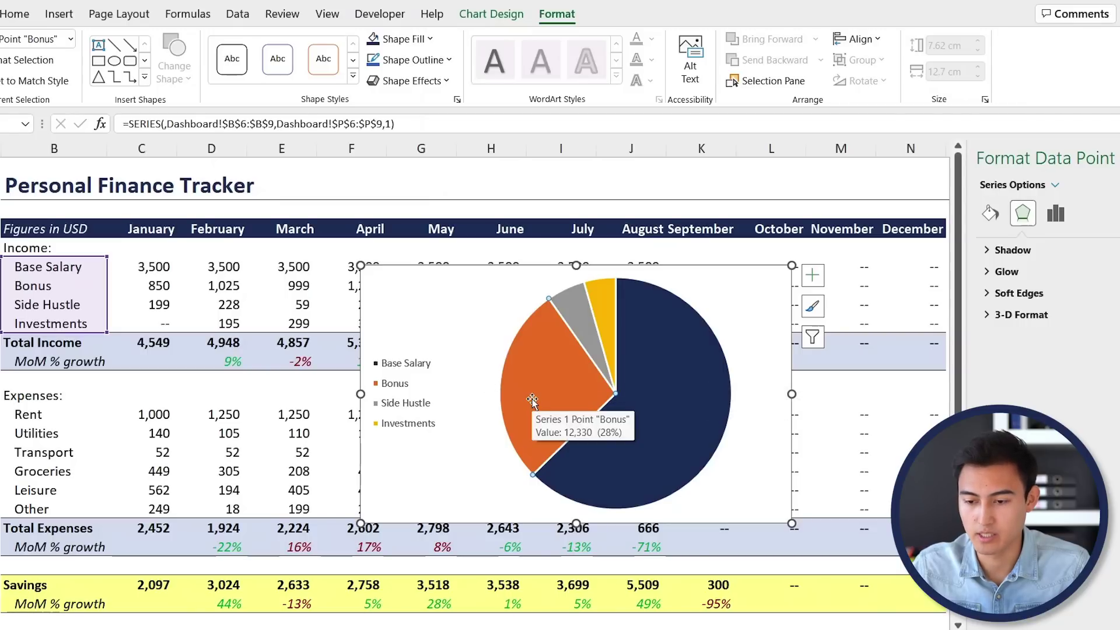
{"action": "right_click", "coordinate": [513, 410]}
{"action": "left_click", "coordinate": [583, 366]}
{"action": "left_click", "coordinate": [636, 151]}
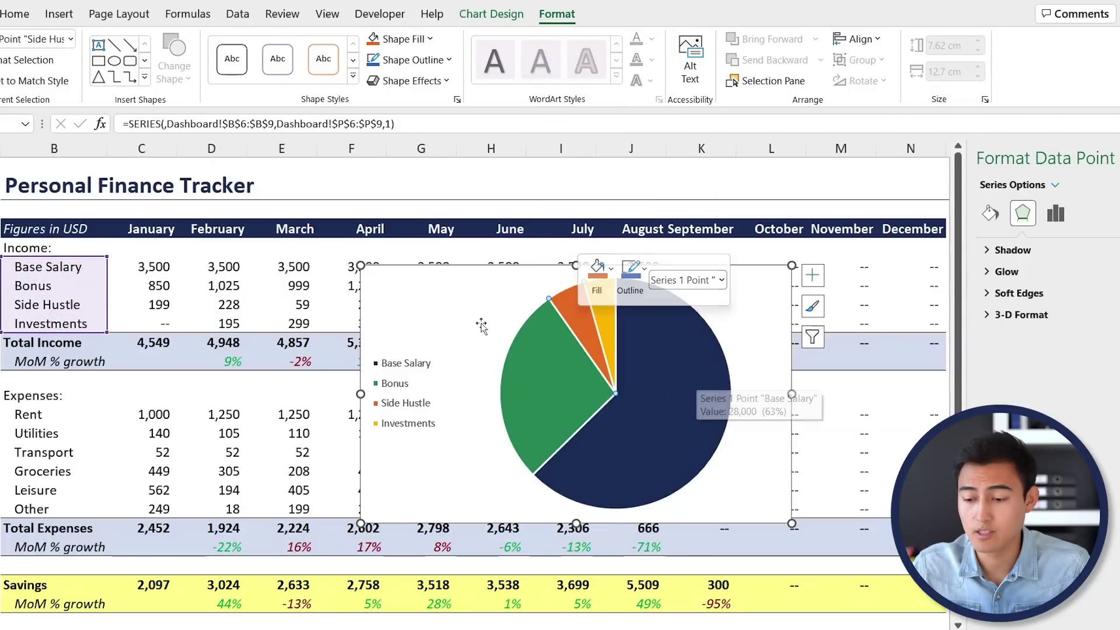
- Set the chart area to no fill and no border line, and place the chart beneath the Income Breakdown header
{"action": "left_click", "coordinate": [388, 280]}
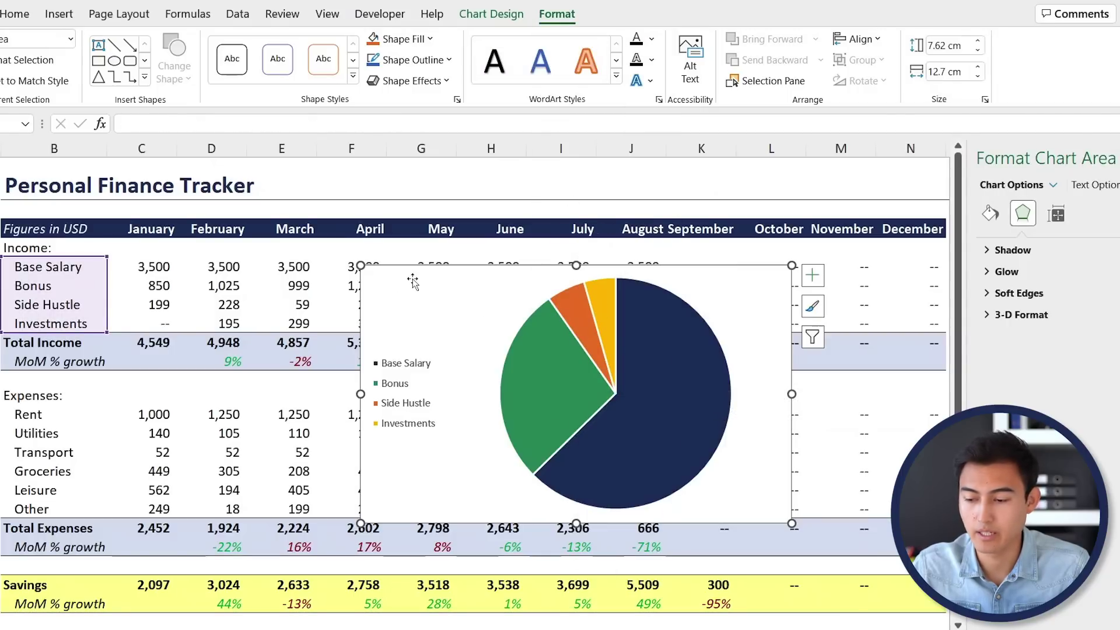
{"action": "left_click", "coordinate": [992, 213]}
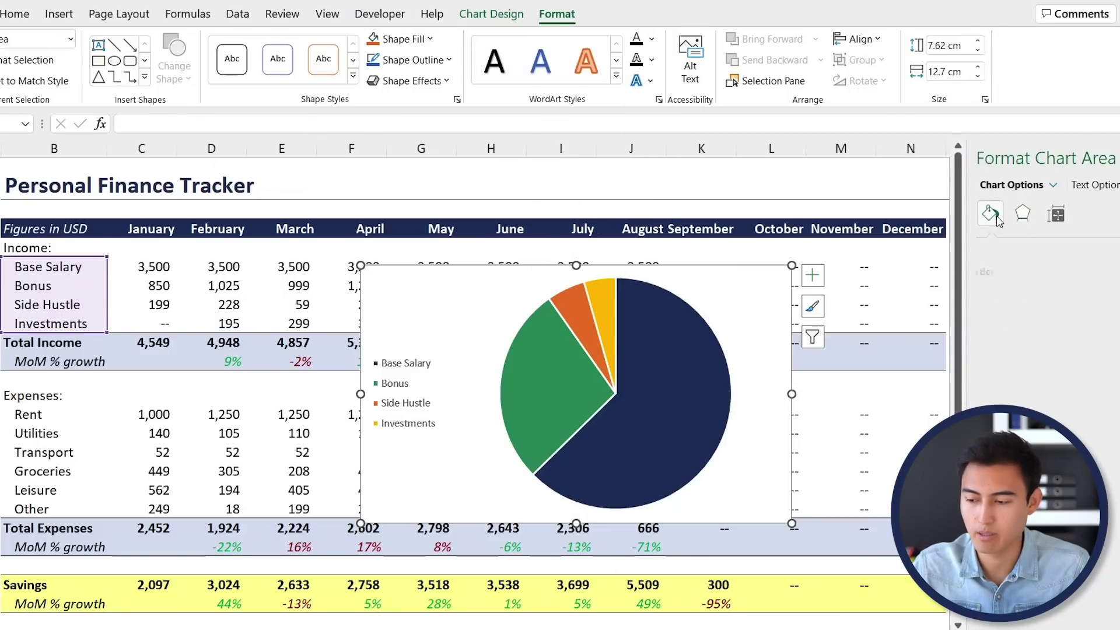
{"action": "left_click", "coordinate": [1001, 250]}
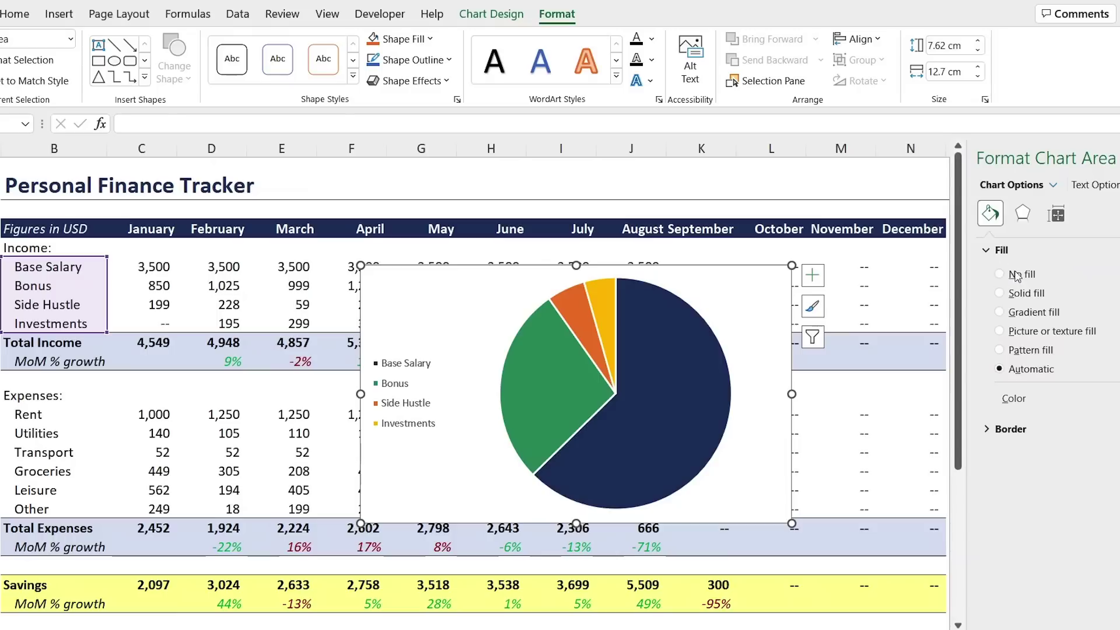
{"action": "left_click", "coordinate": [1021, 275]}
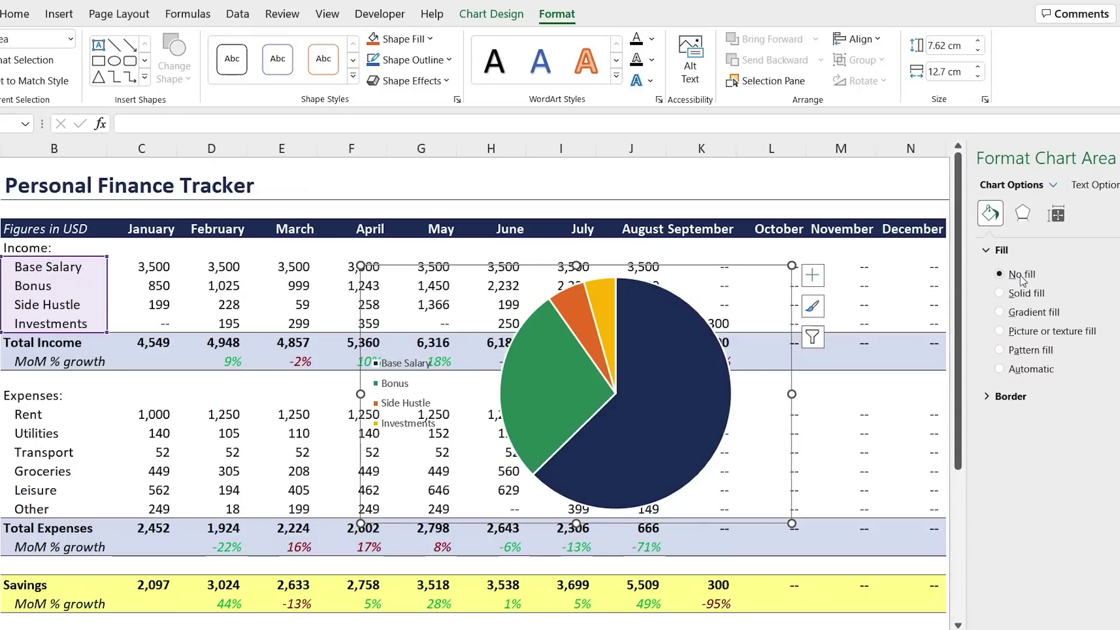
{"action": "left_click", "coordinate": [1017, 402]}
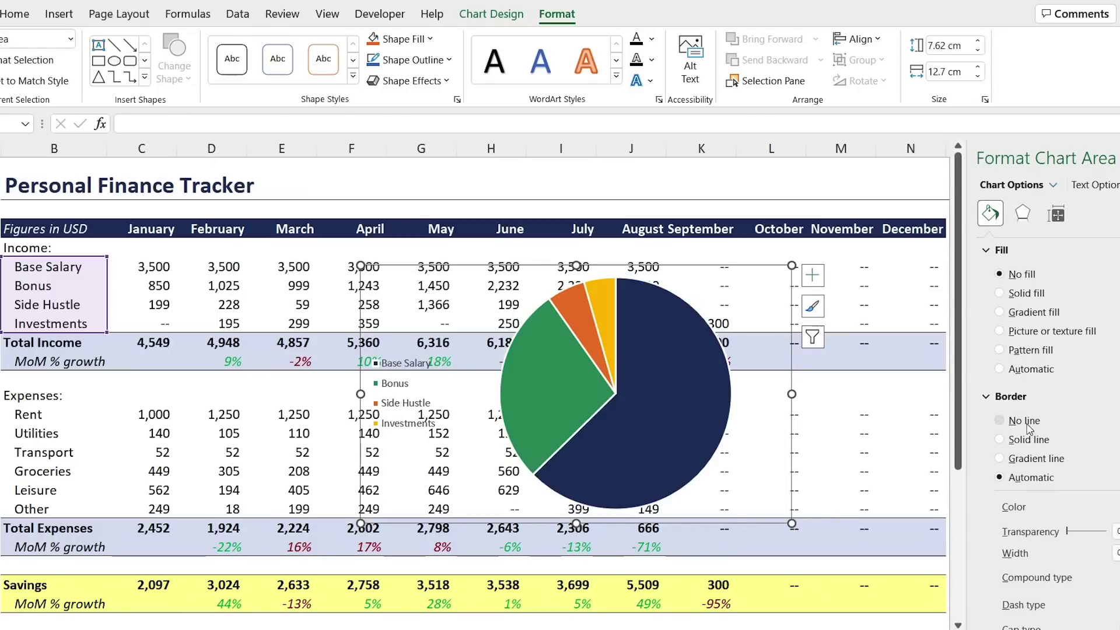
{"action": "left_click", "coordinate": [1027, 425]}
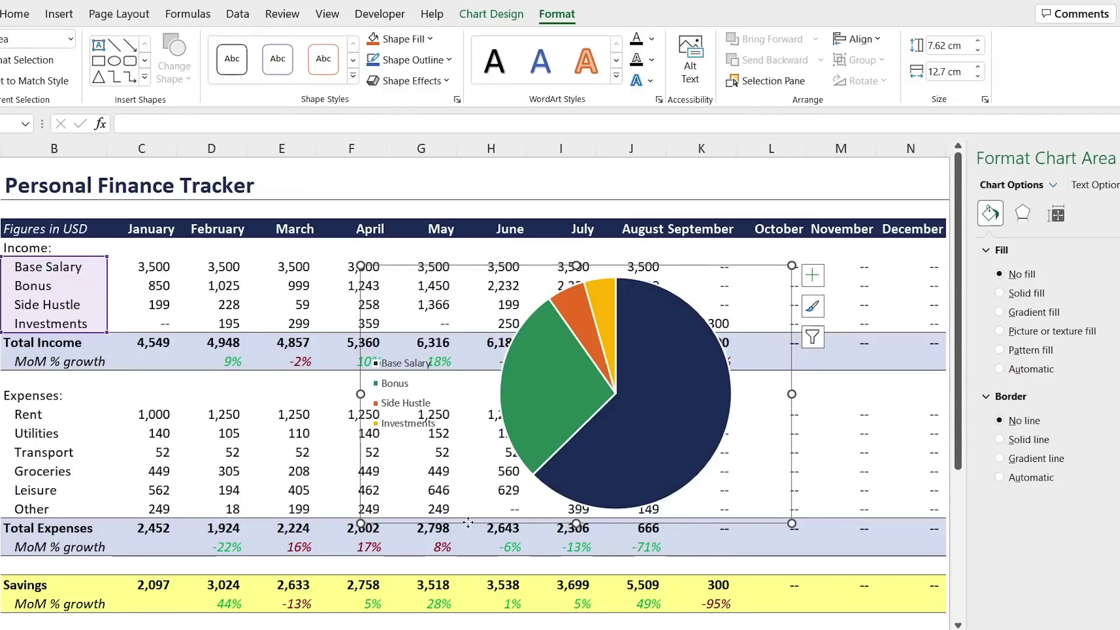
{"action": "scroll", "coordinate": [468, 522], "scroll_direction": "down", "scroll_amount": 4}
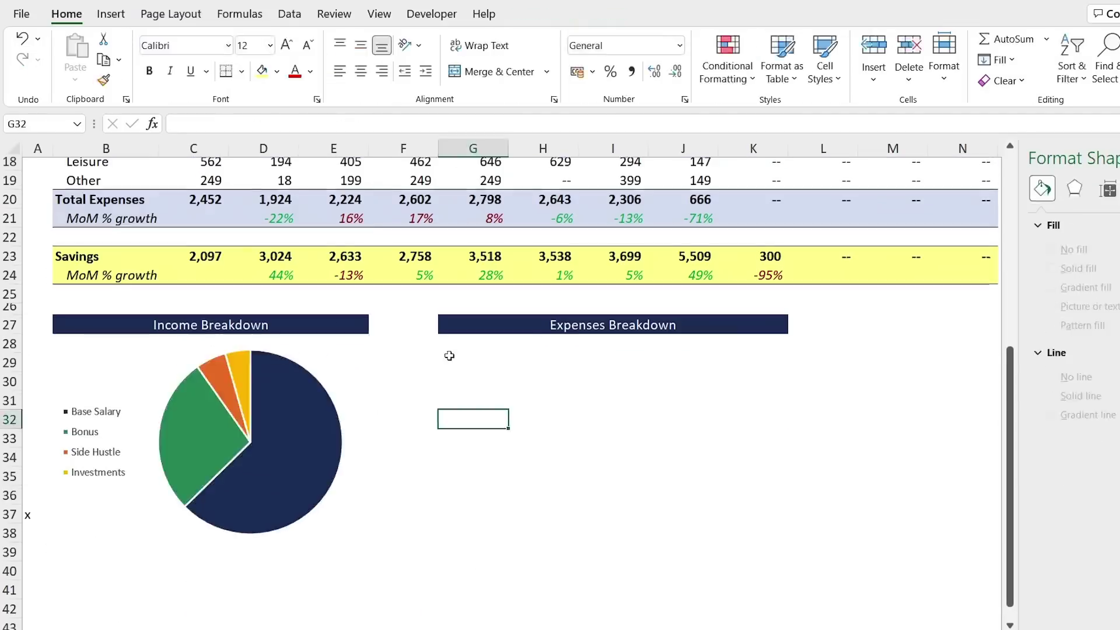
- Add data labels to the slices of the Income Breakdown pie chart
{"action": "left_click", "coordinate": [209, 433]}
{"action": "left_click", "coordinate": [262, 433]}
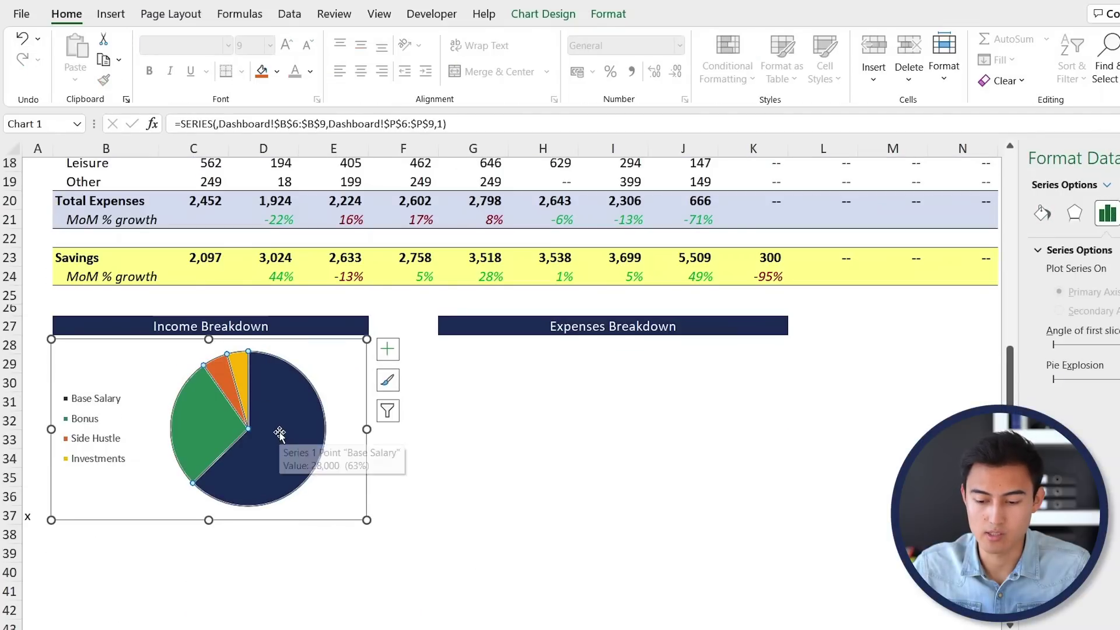
{"action": "right_click", "coordinate": [281, 435]}
{"action": "left_click", "coordinate": [330, 567]}
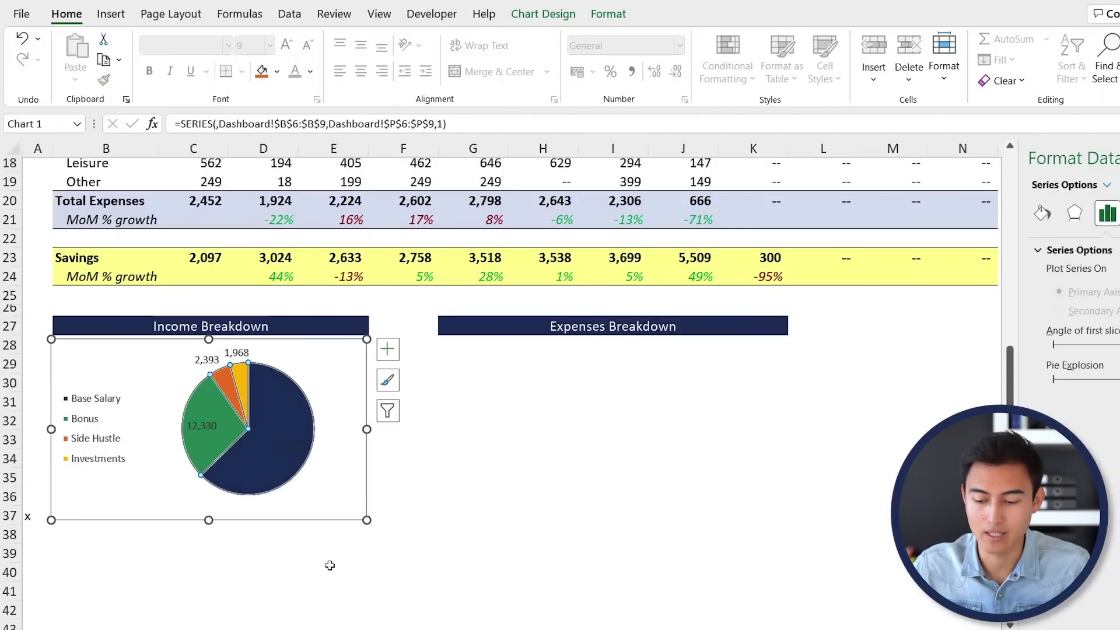
- Make the data labels on the Bonus and Base Salary slices white
{"action": "left_click", "coordinate": [206, 423]}
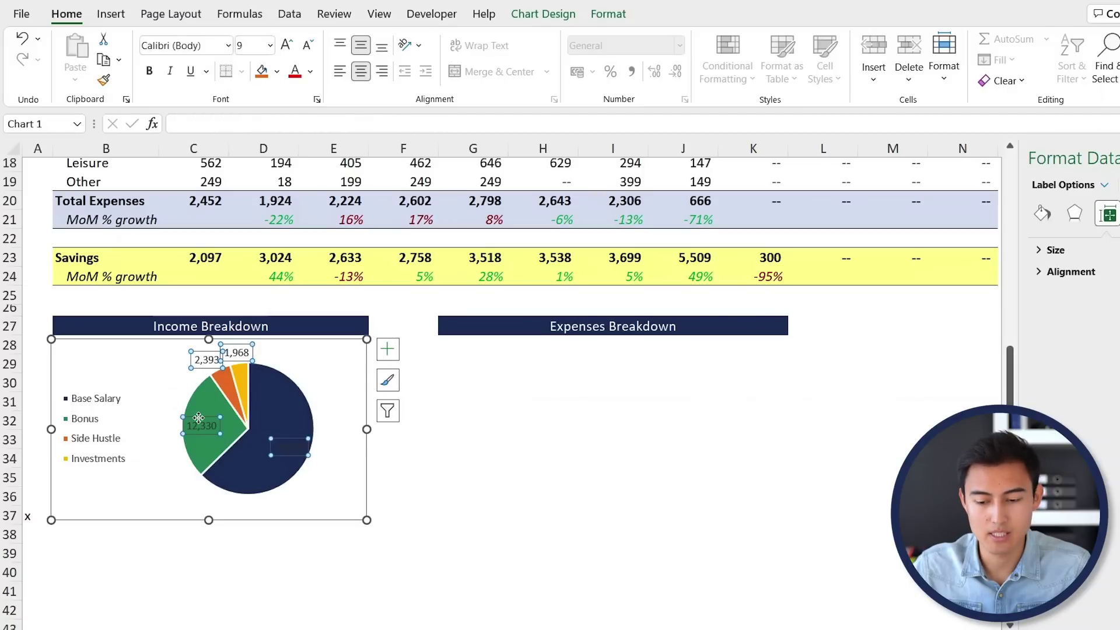
{"action": "left_click", "coordinate": [200, 419]}
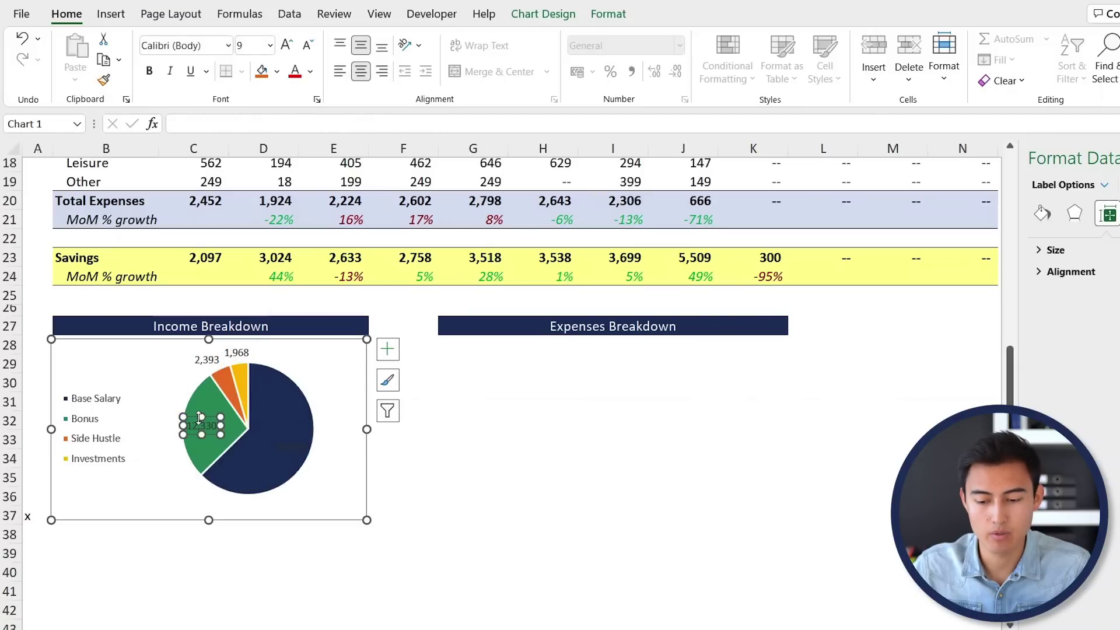
{"action": "left_click", "coordinate": [310, 71]}
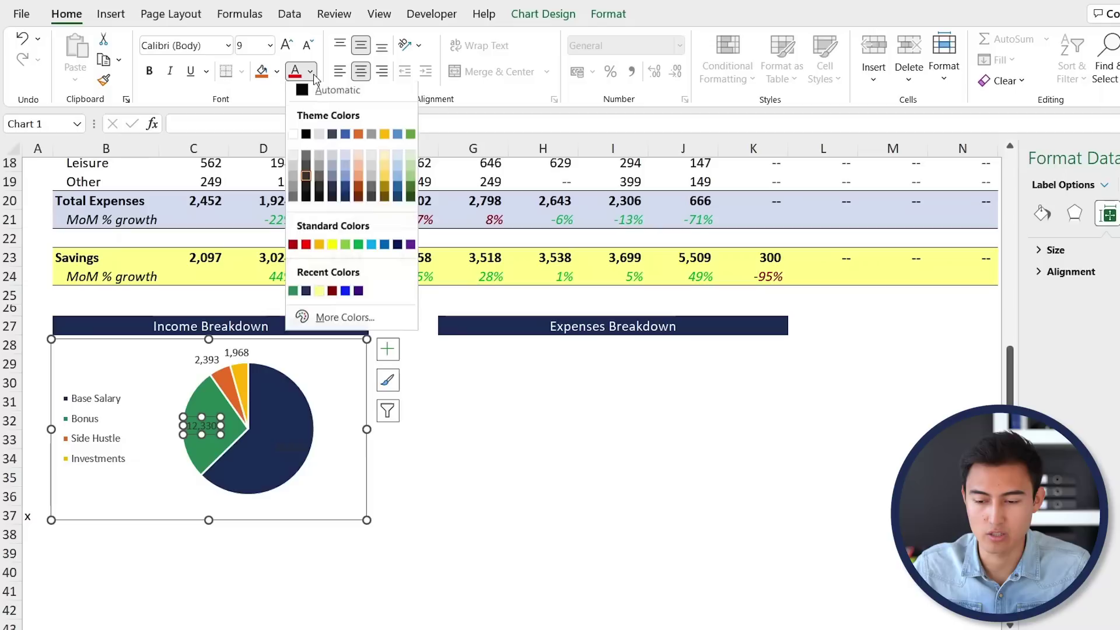
{"action": "left_click", "coordinate": [294, 138]}
{"action": "left_click", "coordinate": [292, 443]}
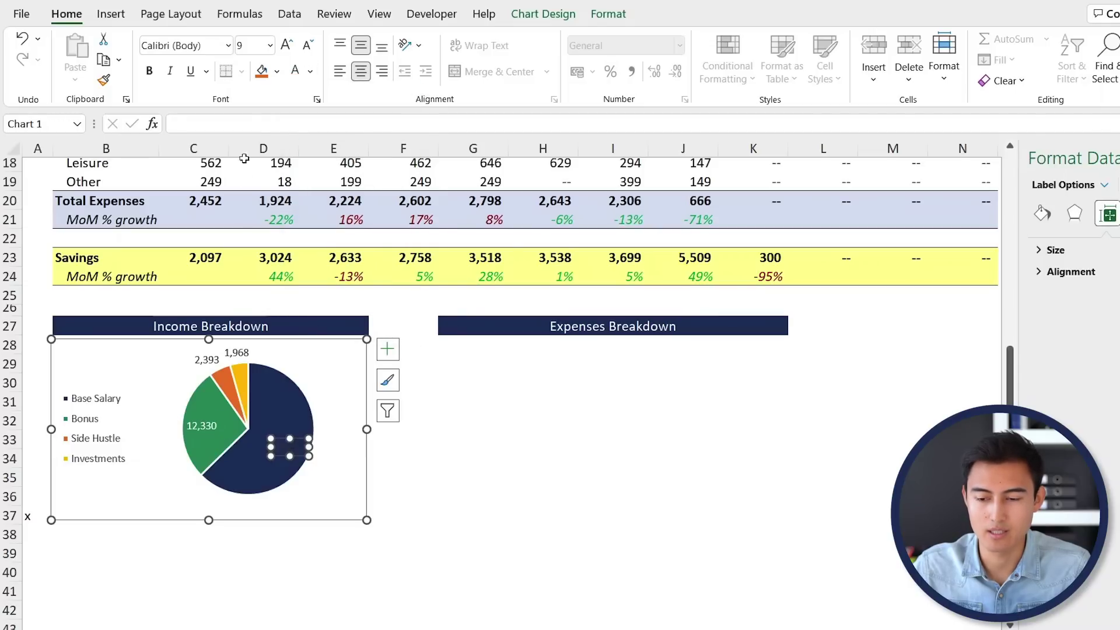
{"action": "left_click", "coordinate": [295, 72]}
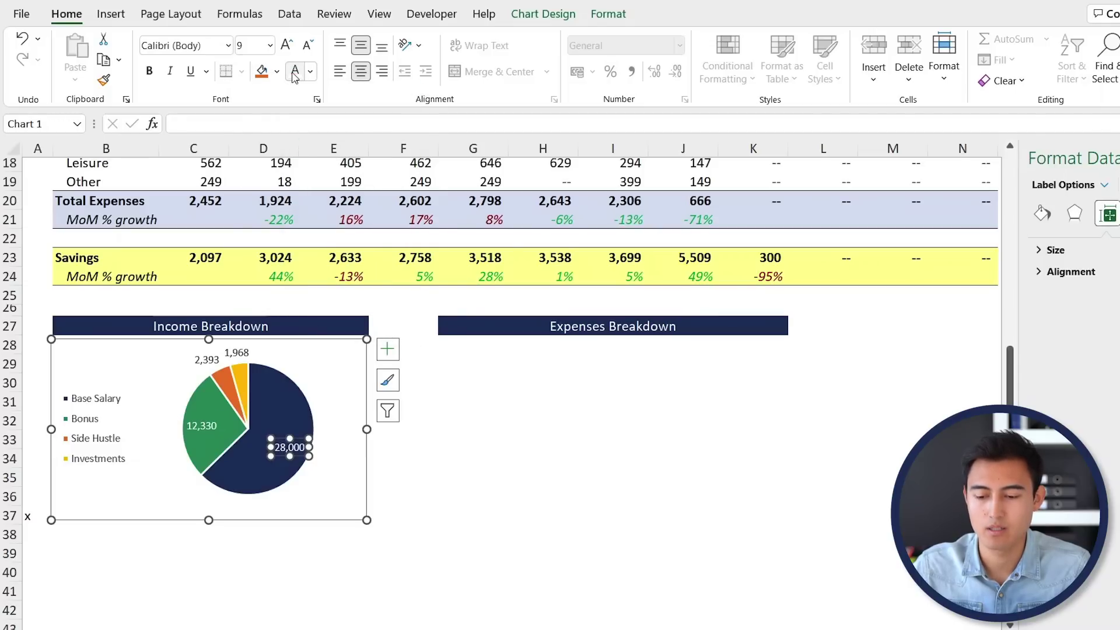
{"action": "left_click", "coordinate": [362, 449]}
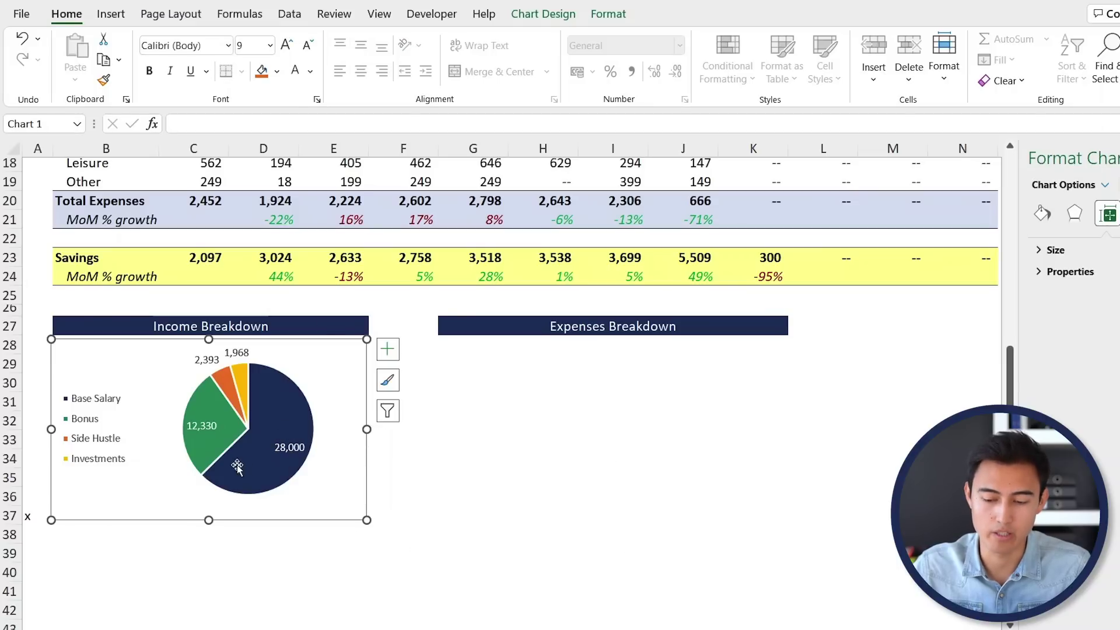
- Return to the dashboard sheet and review the monthly tables and the income and expenses breakdown charts
{"action": "mouse_move", "coordinate": [247, 473]}
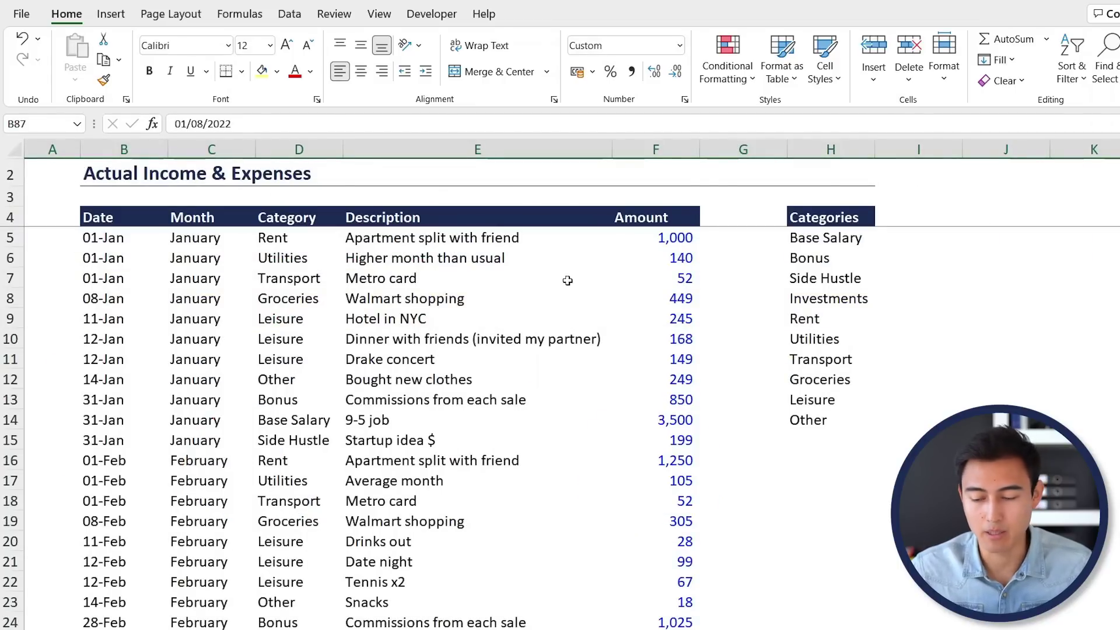
{"action": "key", "text": "ctrl+Page_Up"}
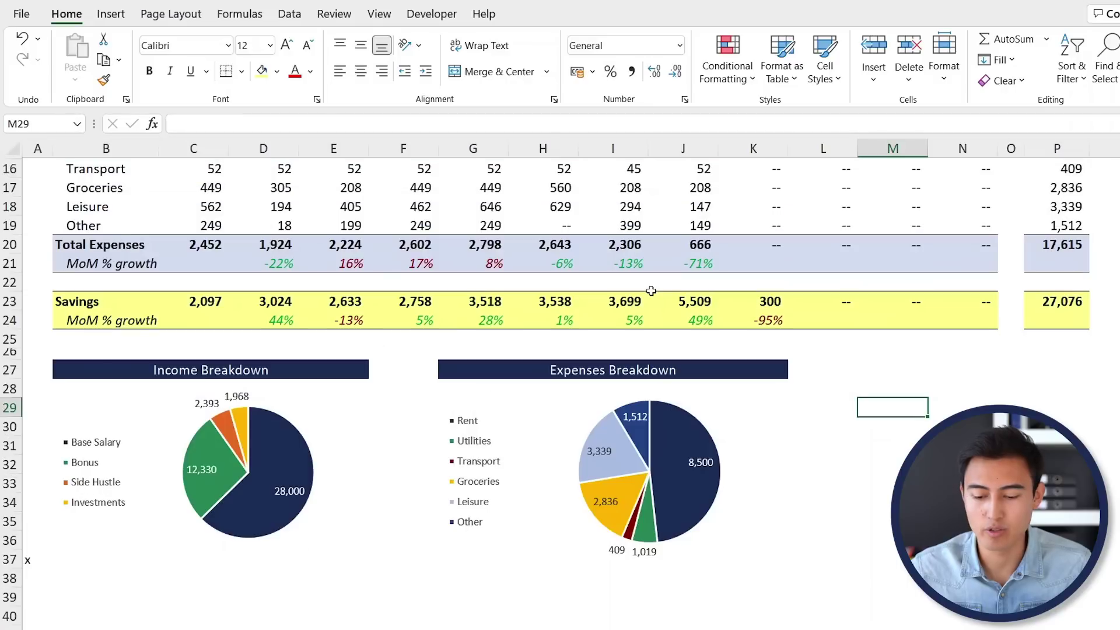
{"action": "scroll", "coordinate": [475, 244], "scroll_direction": "up", "scroll_amount": 5}
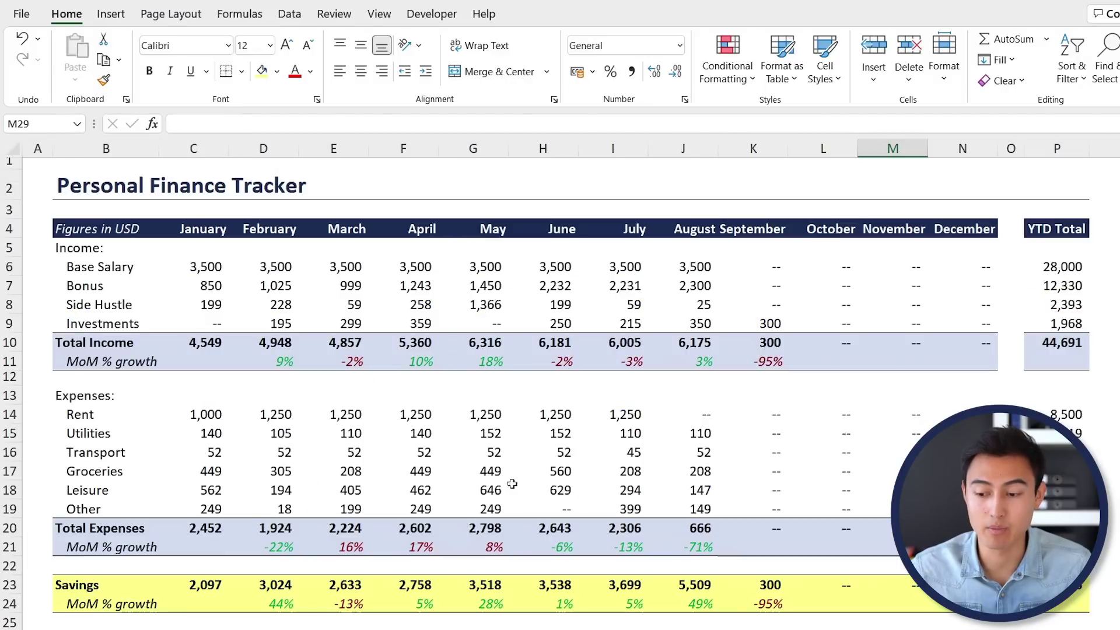
{"action": "scroll", "coordinate": [620, 362], "scroll_direction": "down", "scroll_amount": 5}
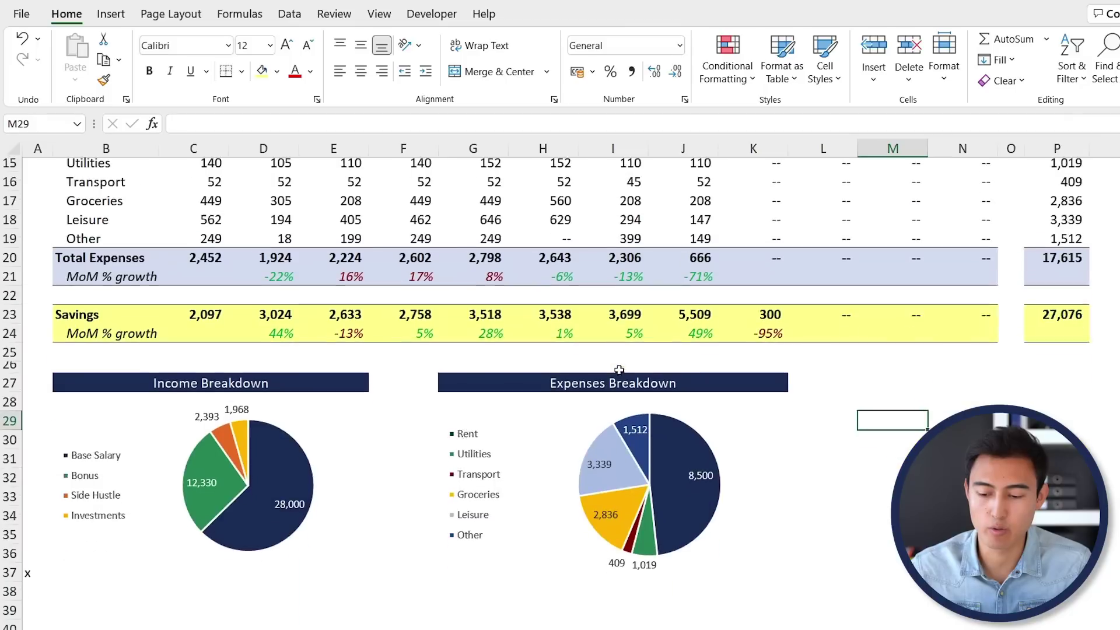
{"action": "scroll", "coordinate": [619, 369], "scroll_direction": "down", "scroll_amount": 1}
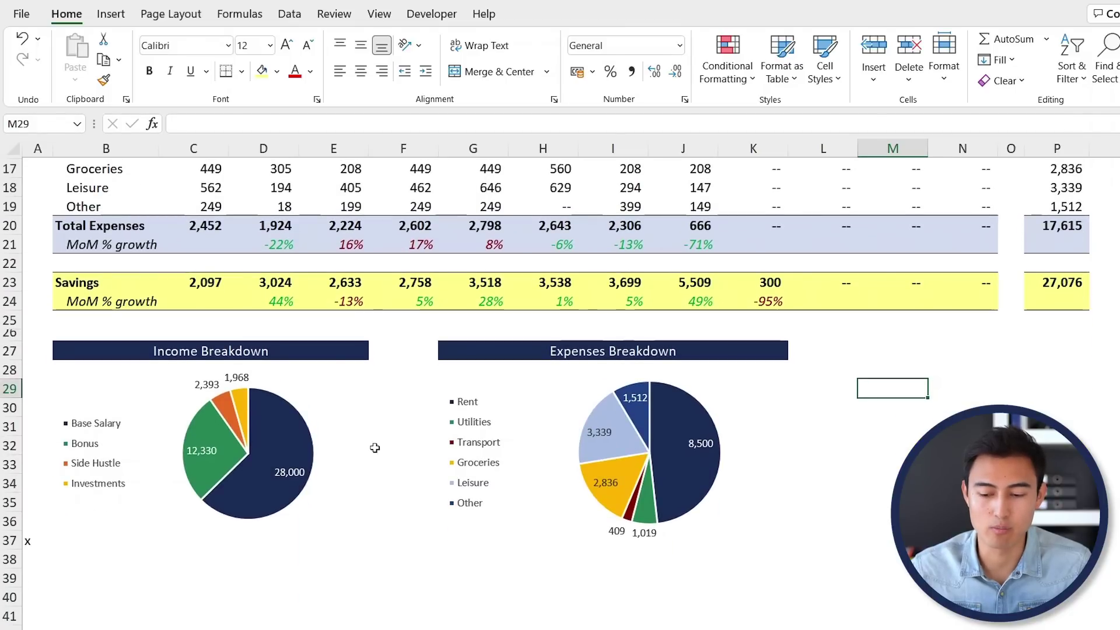